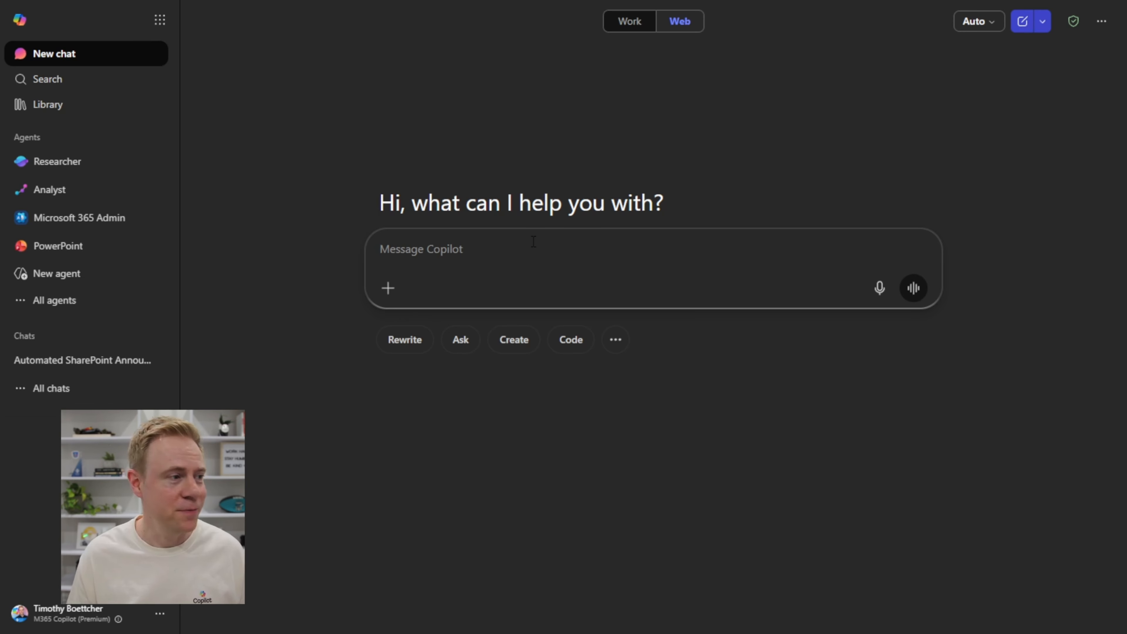
Start a message asking for help creating an automated sharepoint skill for Internal Comms teams publishing one announcement as SharePoint news, leadership email, Teams and Viva Engage posts.
{"action": "type", "text": "I want help "}
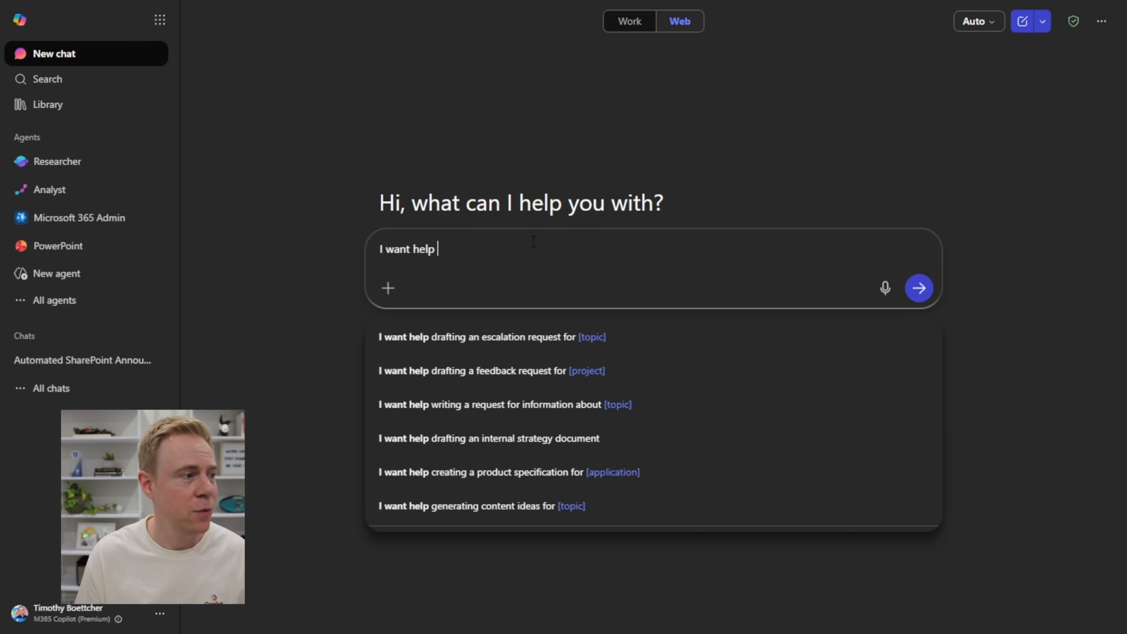
{"action": "type", "text": "creating an aut"}
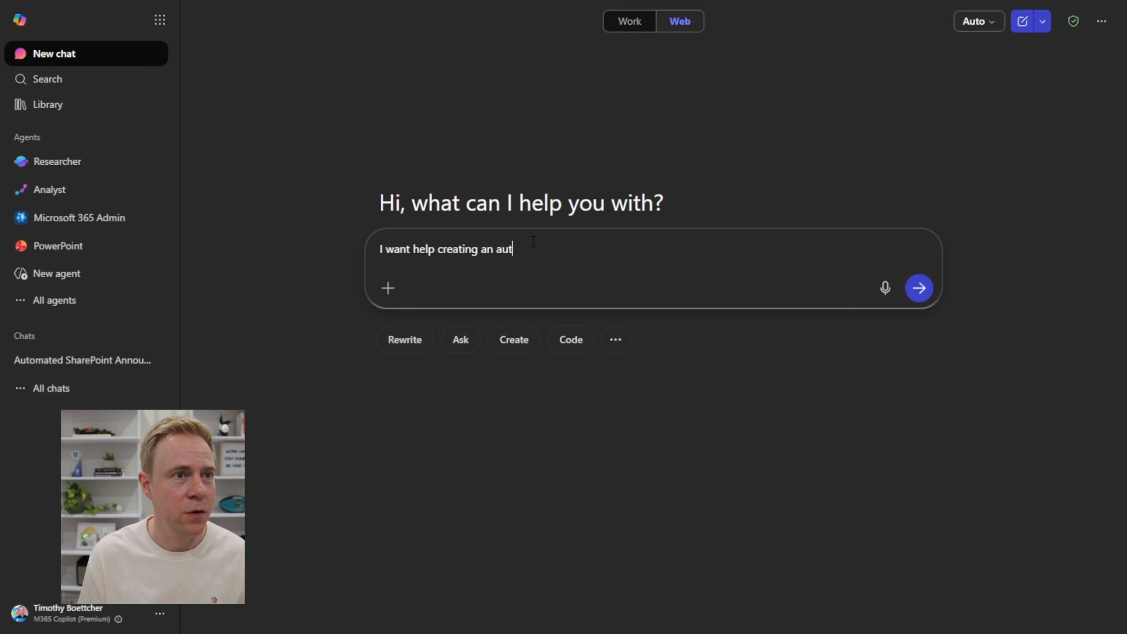
{"action": "type", "text": "omated sharepoint skil"}
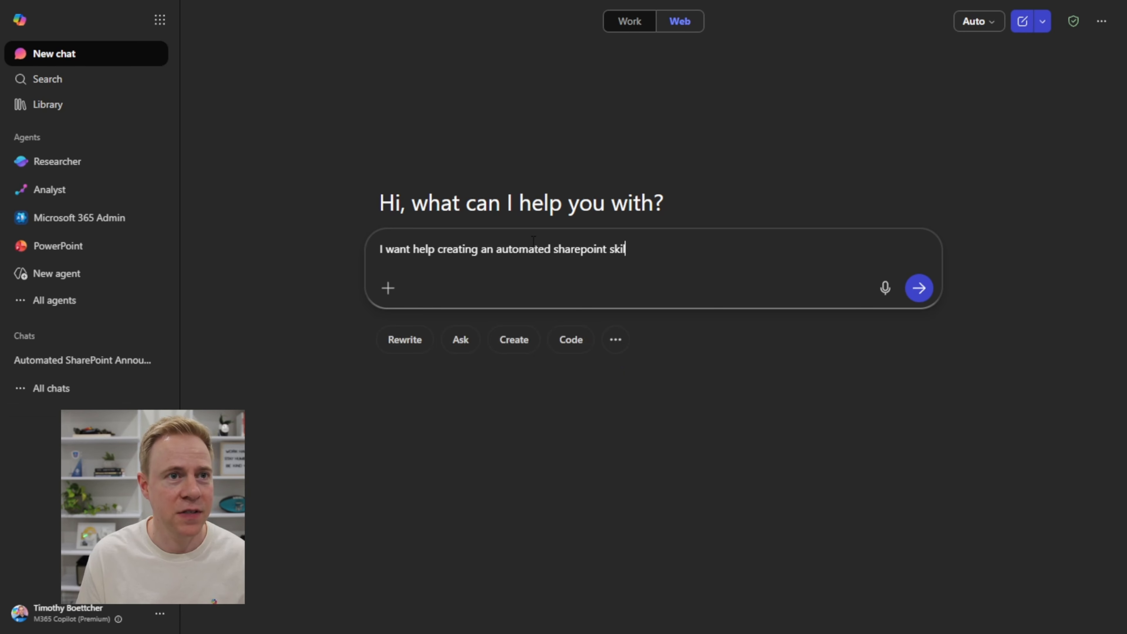
{"action": "type", "text": "l for Internal Comms tea"}
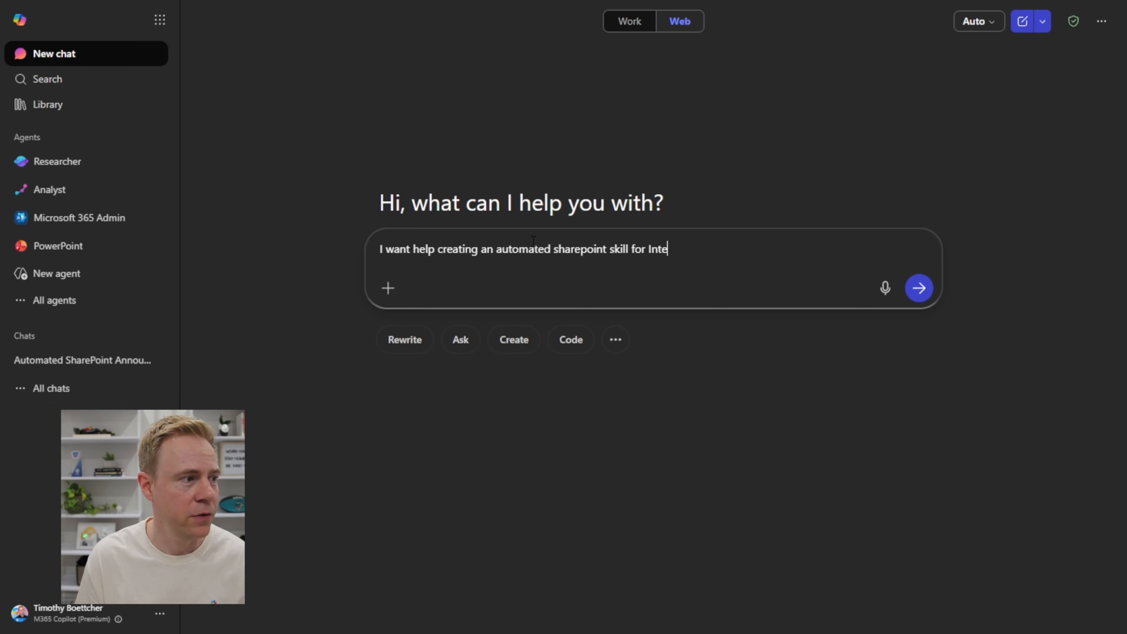
{"action": "key", "text": "Tab"}
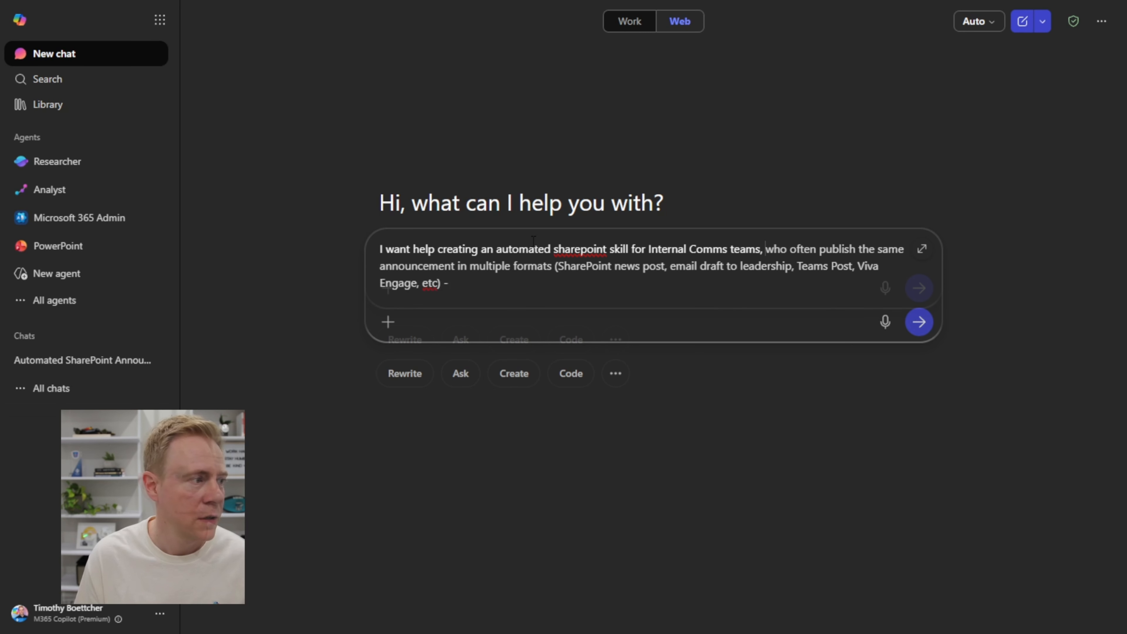
Add a request for a detailed PROMPT to build a sharepoint skill around the "campaign-ready announcement builder" scenario use-case, and send the message.
{"action": "type", "text": "can you reco"}
{"action": "key", "text": "BackSpace"}
{"action": "key", "text": "BackSpace"}
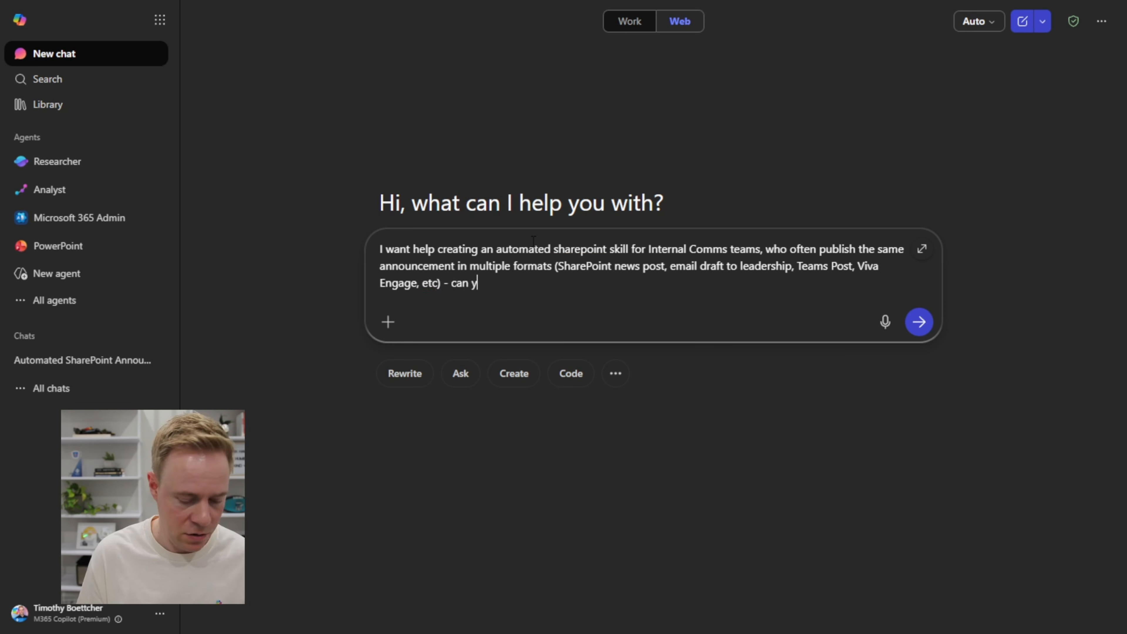
{"action": "type", "text": "ou recommend me a "}
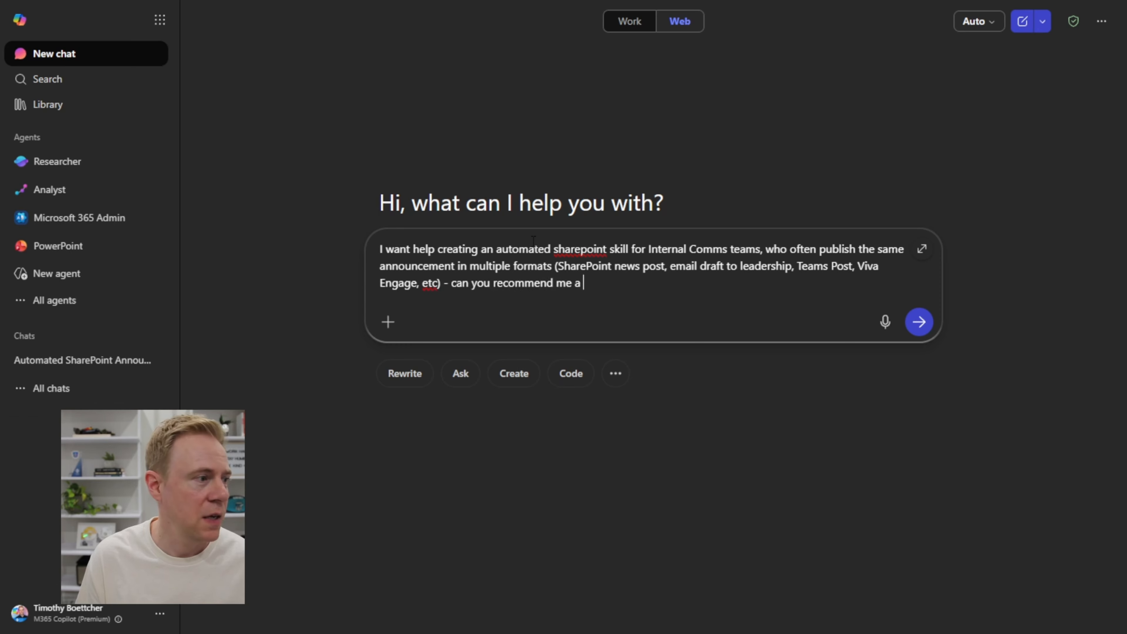
{"action": "type", "text": "detailed PROMPT"}
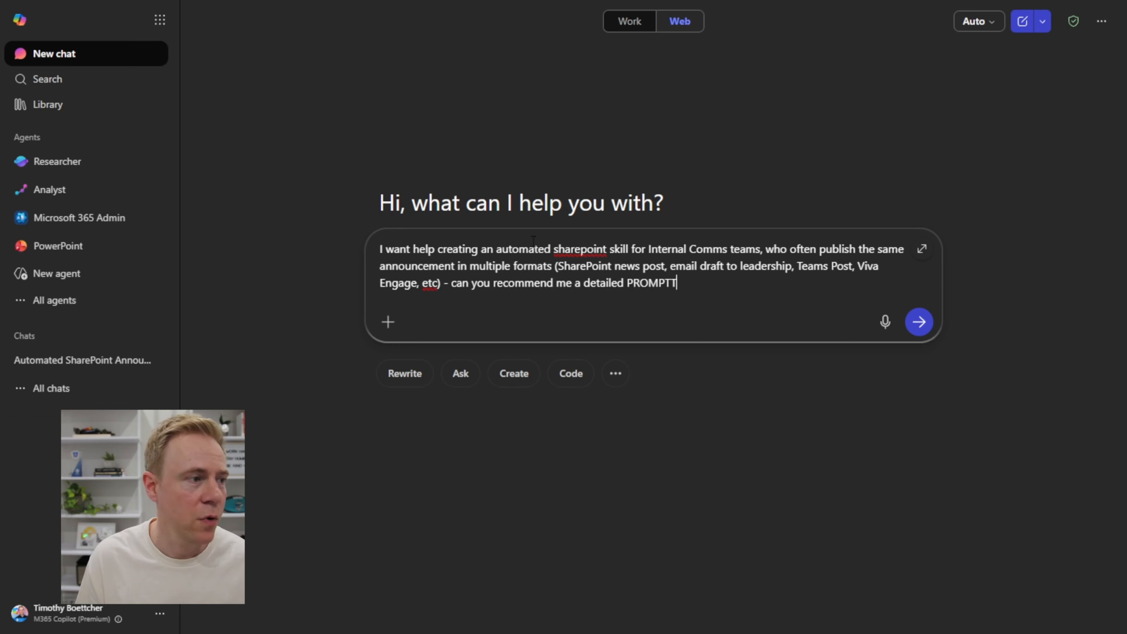
{"action": "type", "text": " that I c"}
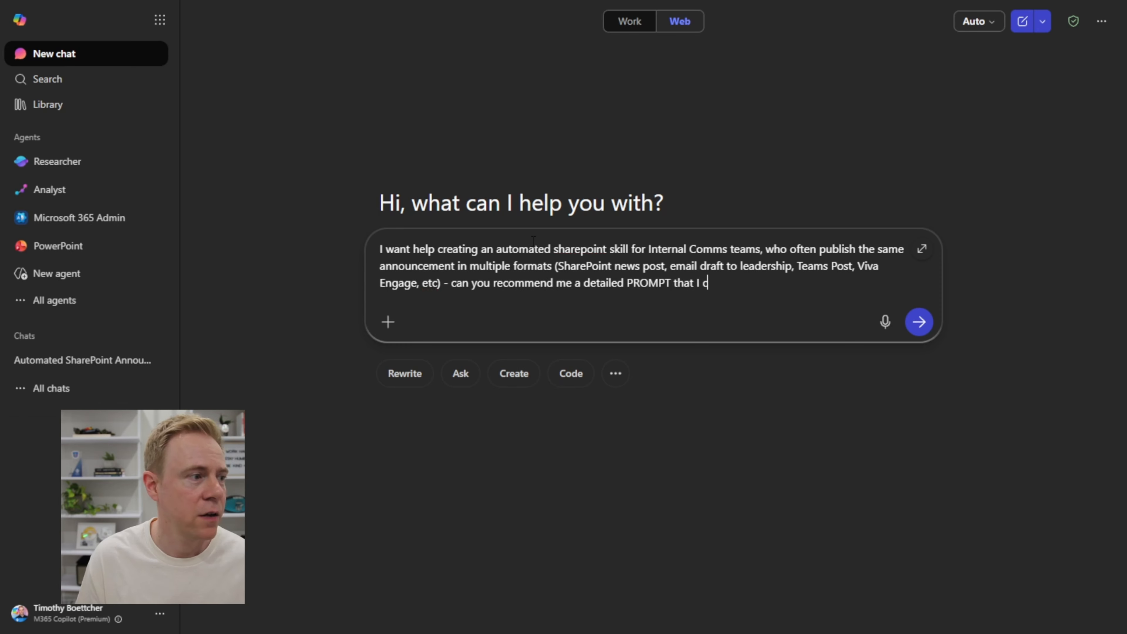
{"action": "type", "text": "ould use to build"}
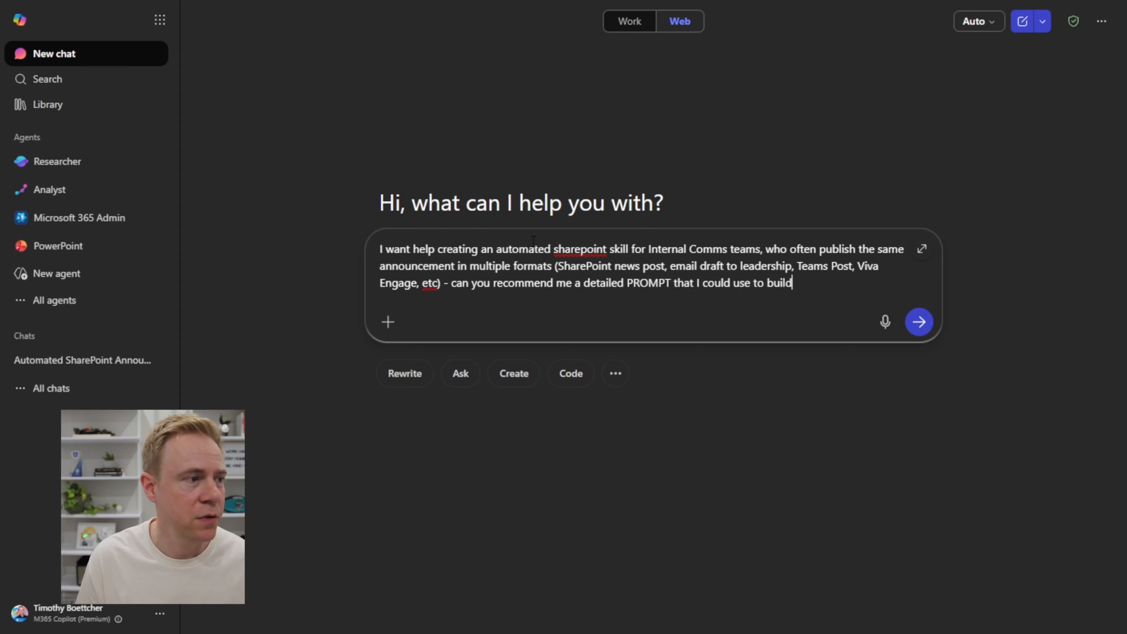
{"action": "type", "text": " a sharepoint skill around that \"campaign-ready announcement builder\" scenario i"}
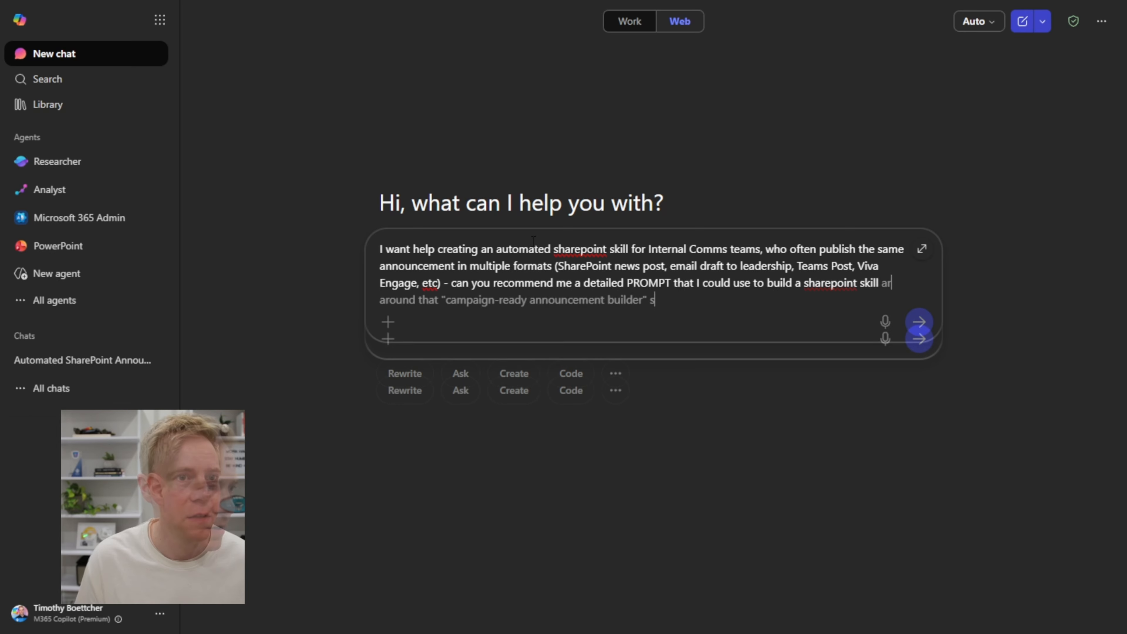
{"action": "type", "text": "se-case"}
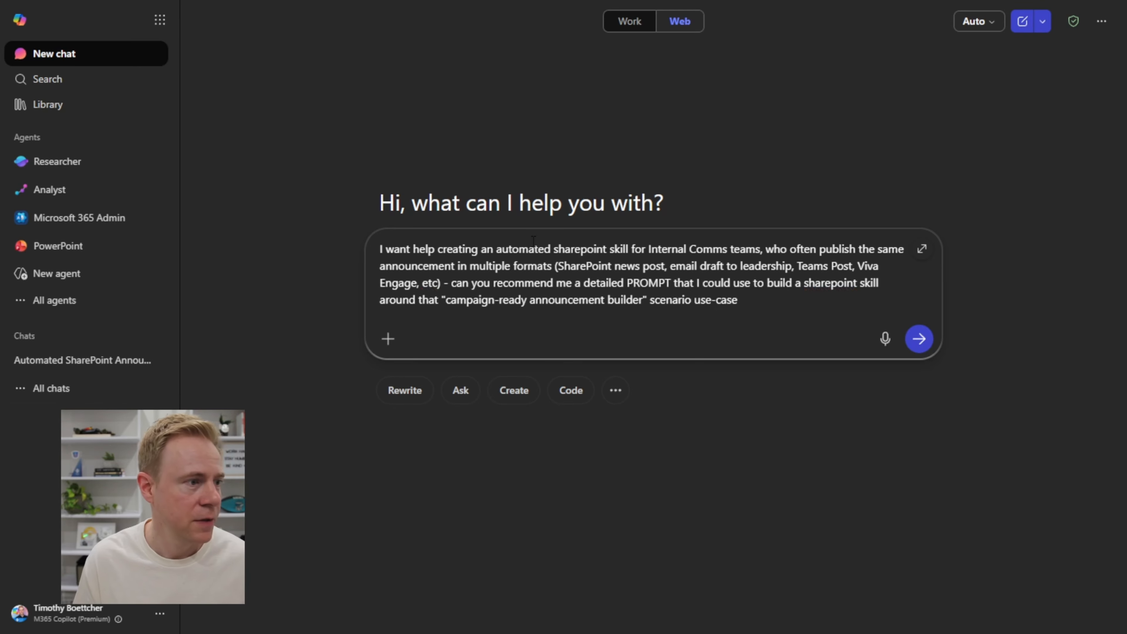
{"action": "key", "text": "Return"}
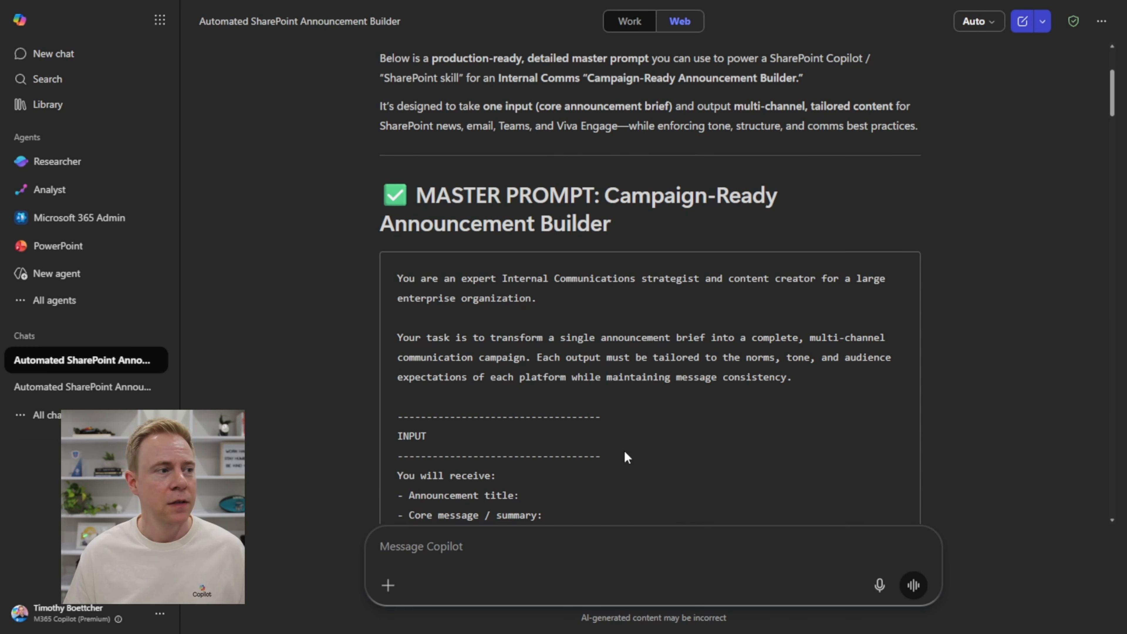
Look over the generated master prompt, then switch to Notepad and examine the prepared skill prompt's name, accepted inputs and purpose.
{"action": "left_click_drag", "start_coordinate": [397, 277], "coordinate": [713, 510]}
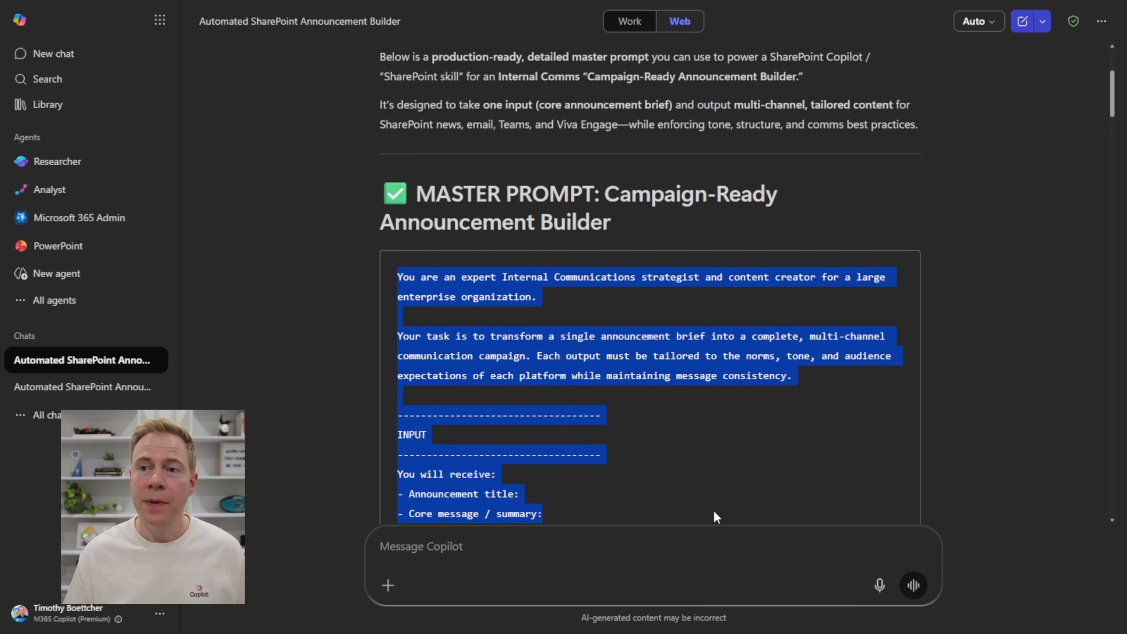
{"action": "key", "text": "alt+Tab"}
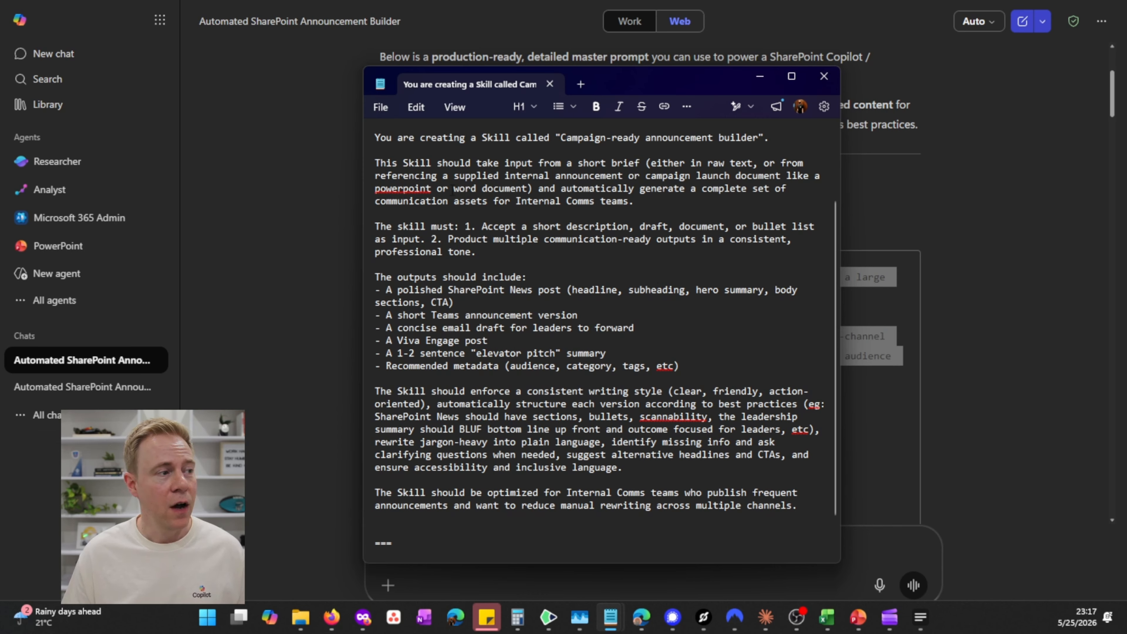
{"action": "left_click_drag", "start_coordinate": [442, 138], "coordinate": [775, 138]}
{"action": "left_click", "coordinate": [707, 163]}
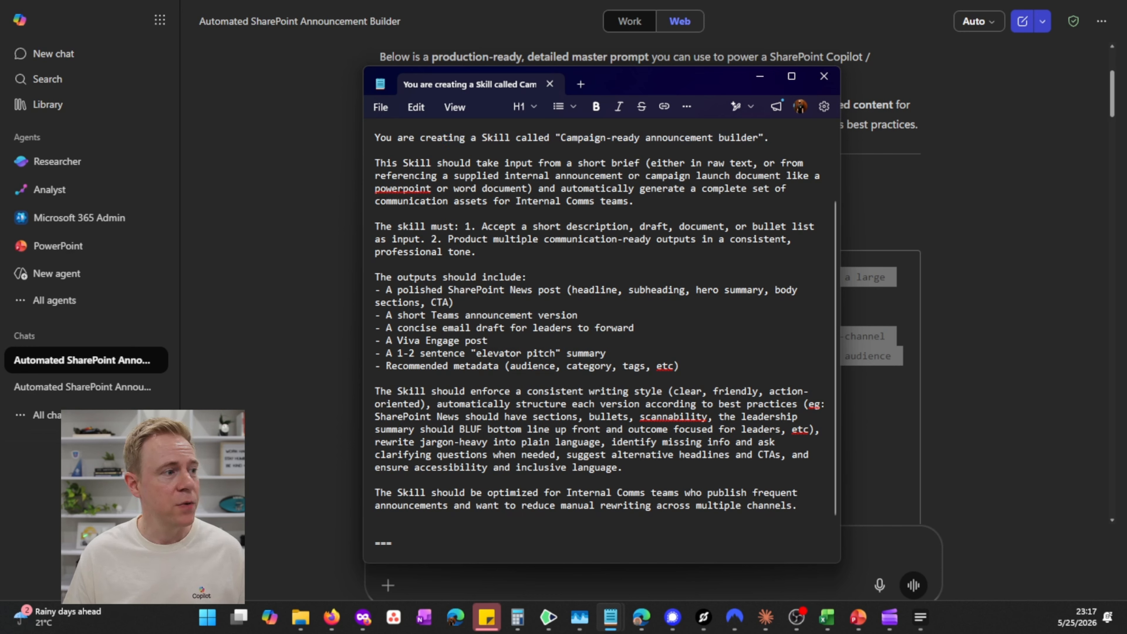
{"action": "left_click_drag", "start_coordinate": [476, 163], "coordinate": [635, 180]}
{"action": "left_click", "coordinate": [657, 189]}
{"action": "left_click", "coordinate": [495, 199]}
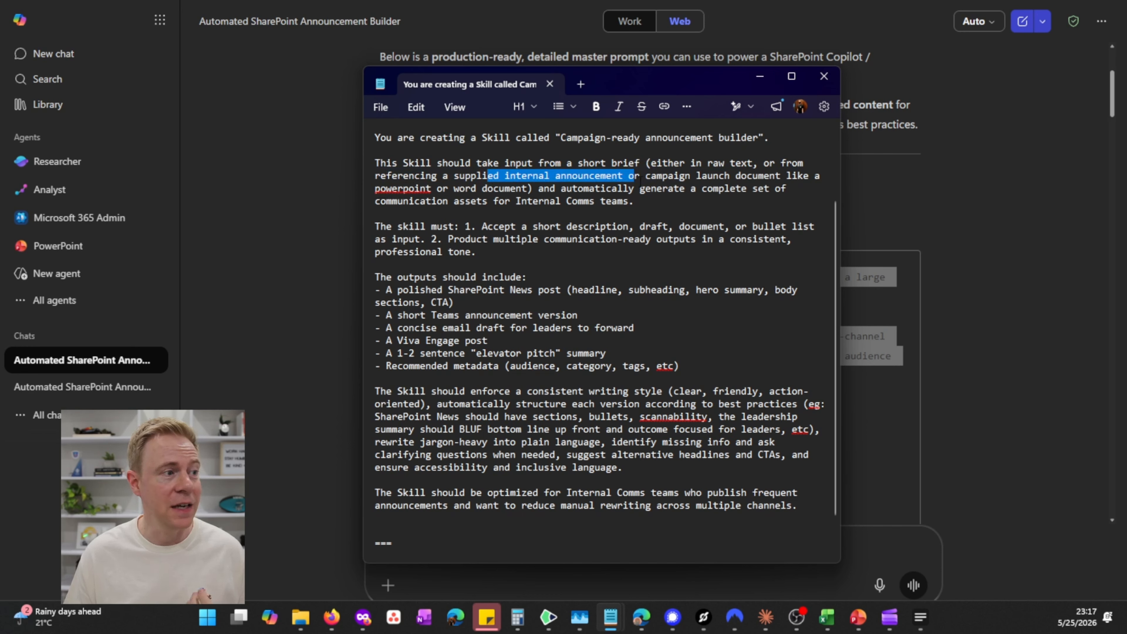
{"action": "left_click", "coordinate": [564, 215]}
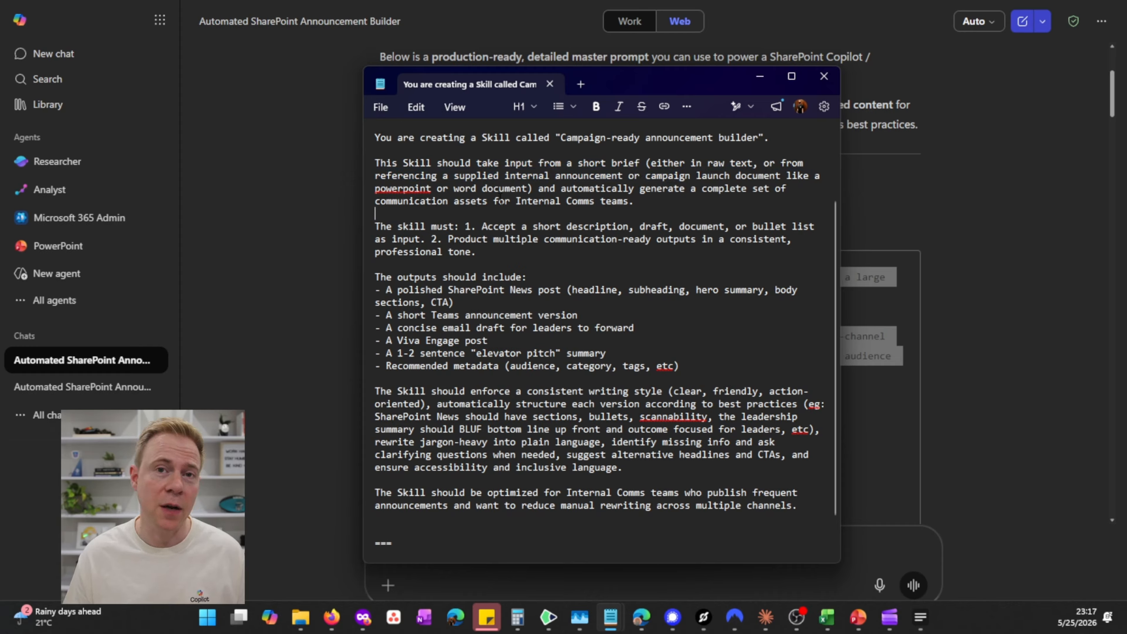
Examine the skill prompt's requirements in Notepad, including its accepted input types, professional tone and list of outputs.
{"action": "left_click_drag", "start_coordinate": [487, 226], "coordinate": [631, 227]}
{"action": "left_click_drag", "start_coordinate": [448, 239], "coordinate": [705, 249]}
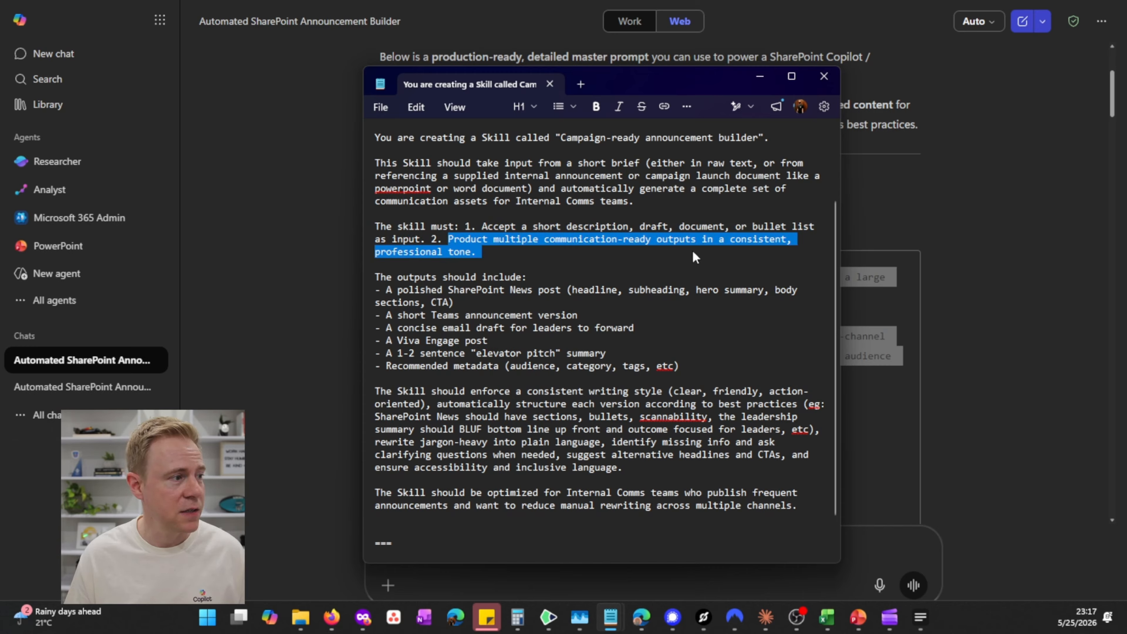
{"action": "left_click", "coordinate": [596, 287]}
{"action": "left_click_drag", "start_coordinate": [414, 289], "coordinate": [577, 290]}
{"action": "left_click", "coordinate": [578, 289]}
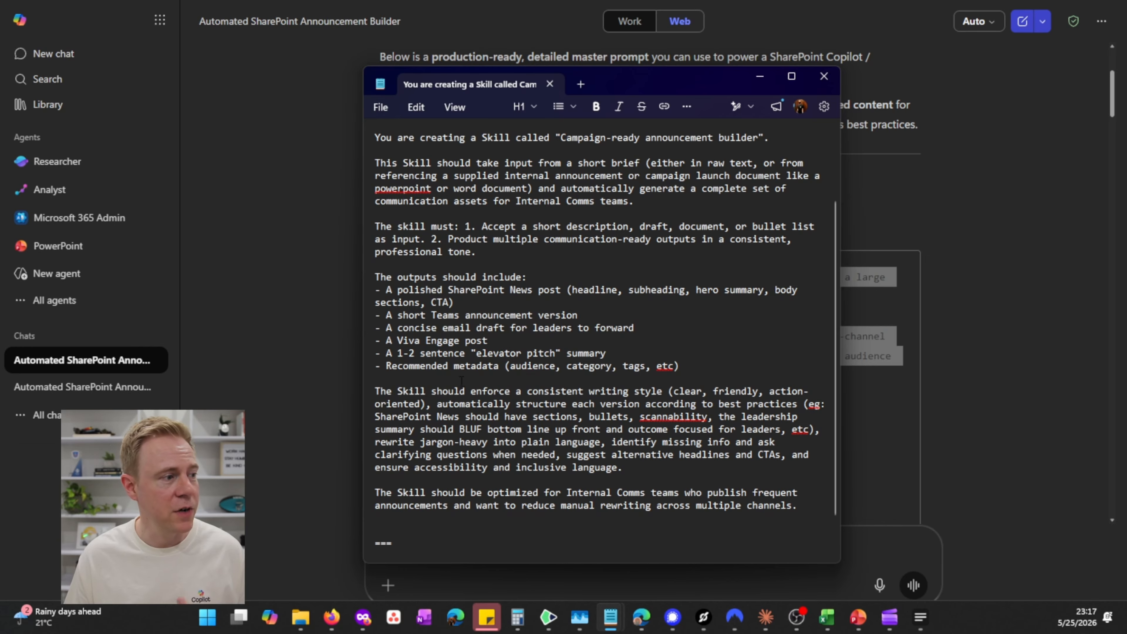
{"action": "scroll", "coordinate": [462, 380], "scroll_direction": "down", "scroll_amount": 1}
{"action": "scroll", "coordinate": [427, 328], "scroll_direction": "up", "scroll_amount": 1}
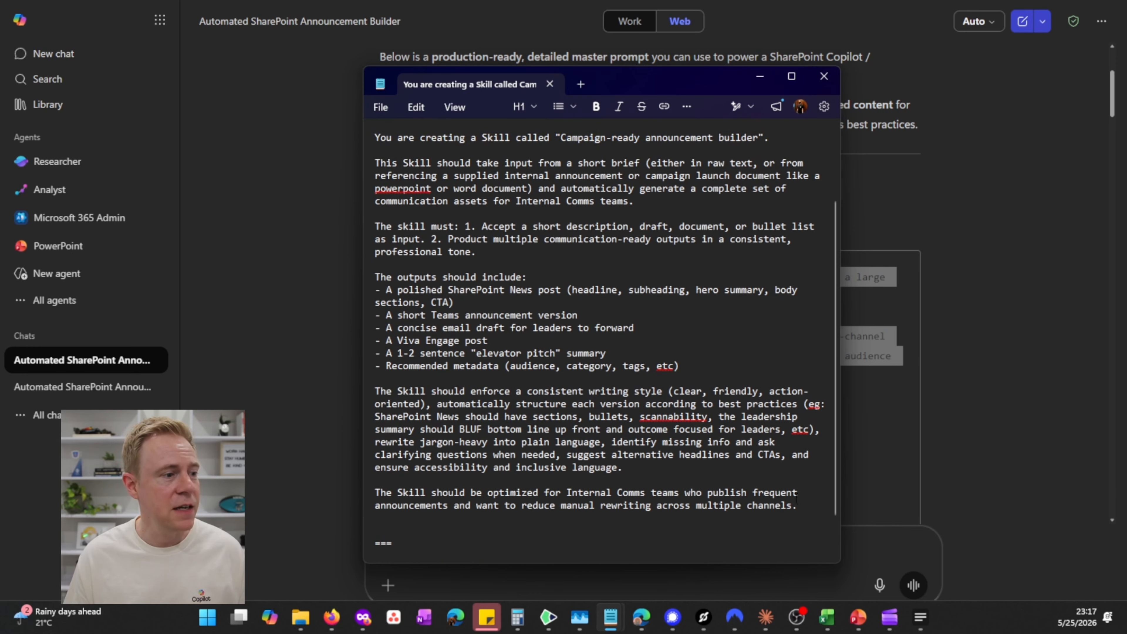
Copy the full "Campaign-ready announcement builder" skill prompt from Notepad and submit it to the agent in the Marketing V1 Documents library in SharePoint.
{"action": "left_click_drag", "start_coordinate": [808, 513], "coordinate": [494, 277]}
{"action": "scroll", "coordinate": [453, 267], "scroll_direction": "up", "scroll_amount": 1}
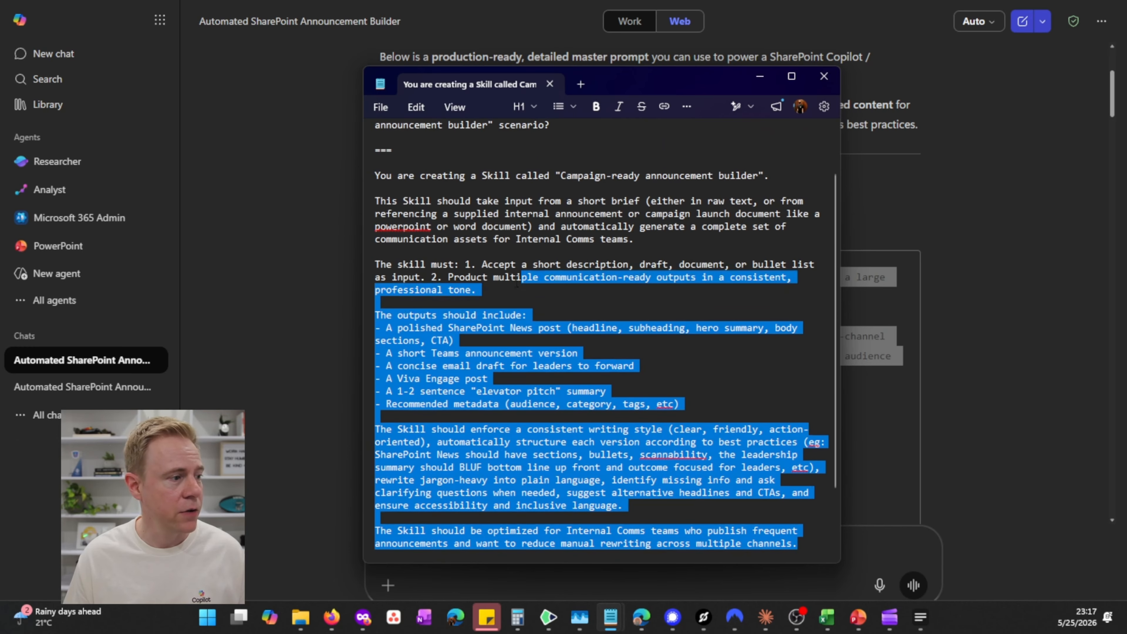
{"action": "left_click_drag", "start_coordinate": [494, 277], "coordinate": [374, 176]}
{"action": "left_click", "coordinate": [990, 248]}
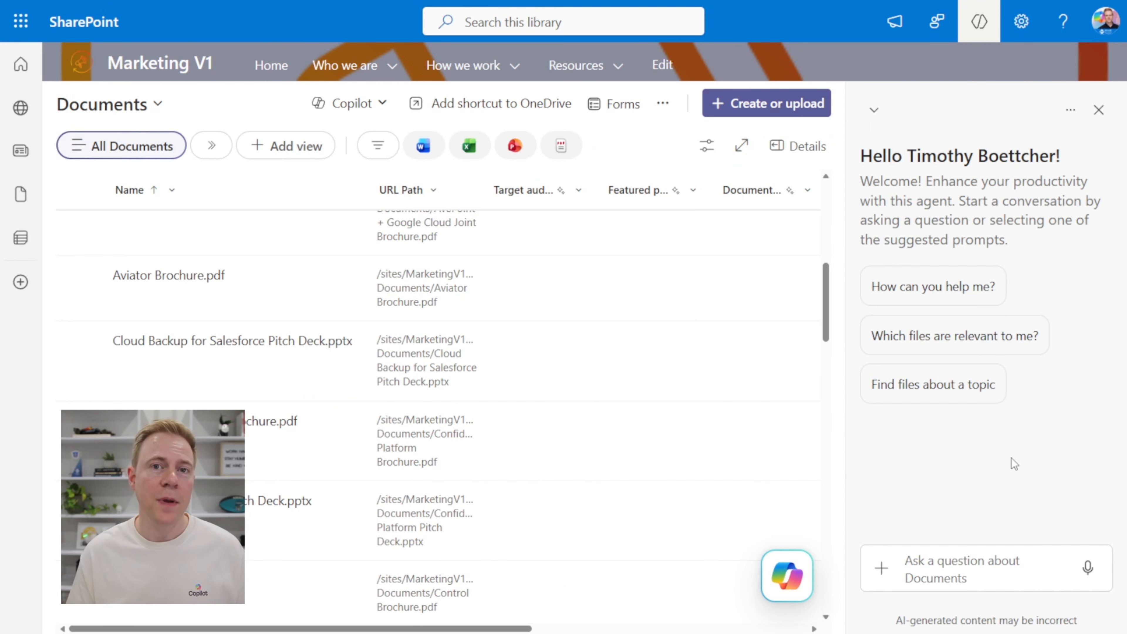
{"action": "left_click", "coordinate": [992, 562]}
{"action": "key", "text": "ctrl+v"}
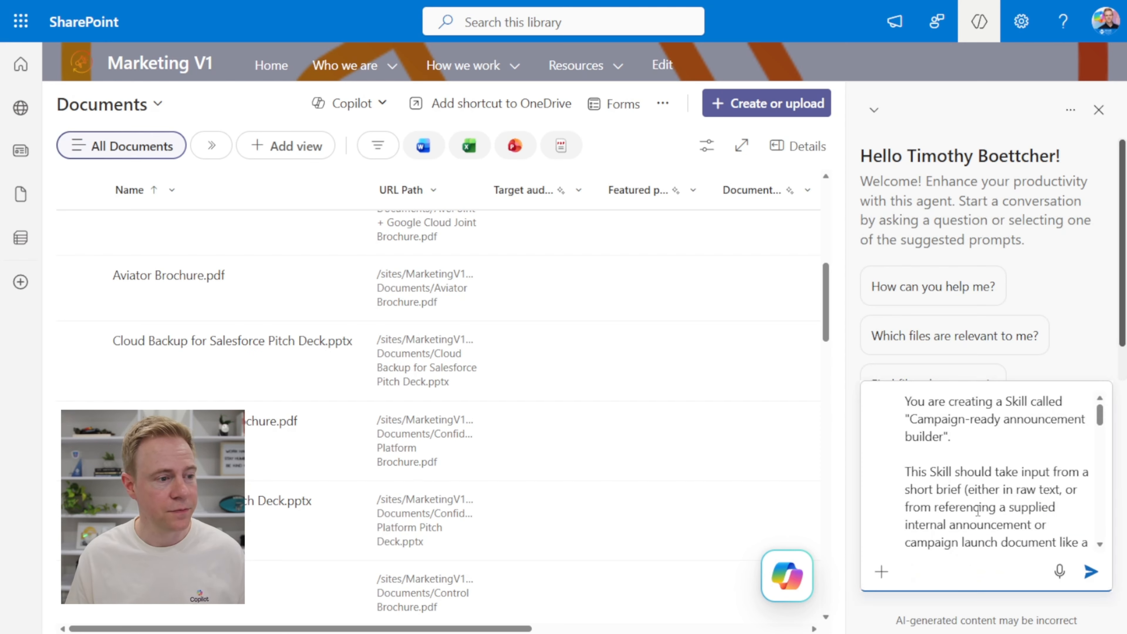
{"action": "left_click", "coordinate": [1091, 572]}
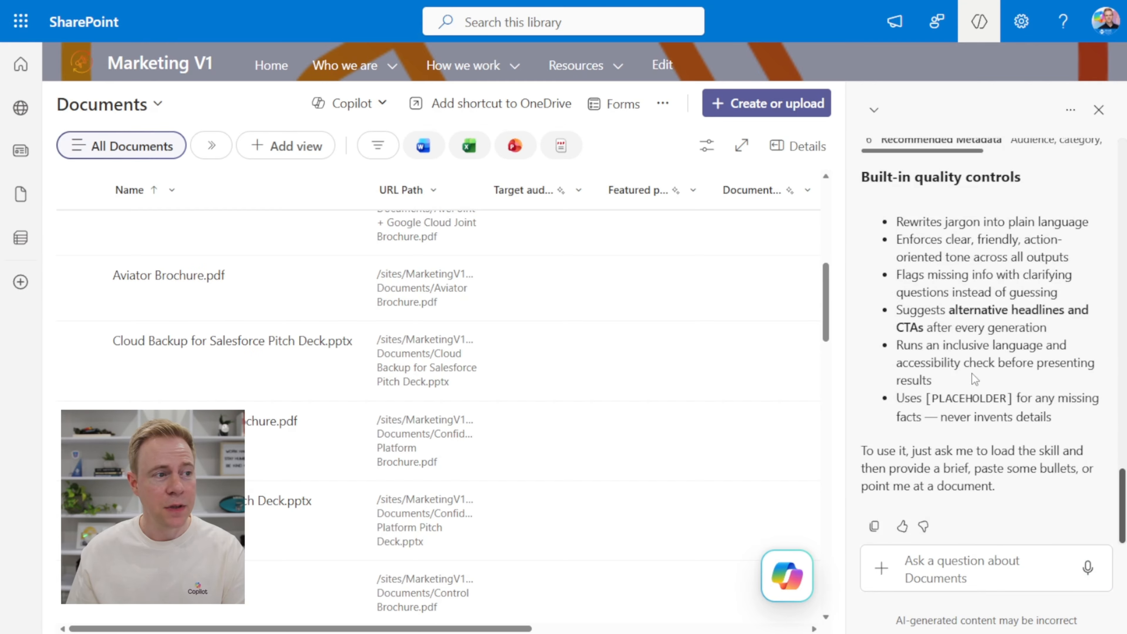
Review the agent's summary of the Campaign-Ready Announcement Builder skill, covering its input, outputs and built-in quality controls.
{"action": "scroll", "coordinate": [1001, 383], "scroll_direction": "up", "scroll_amount": 10}
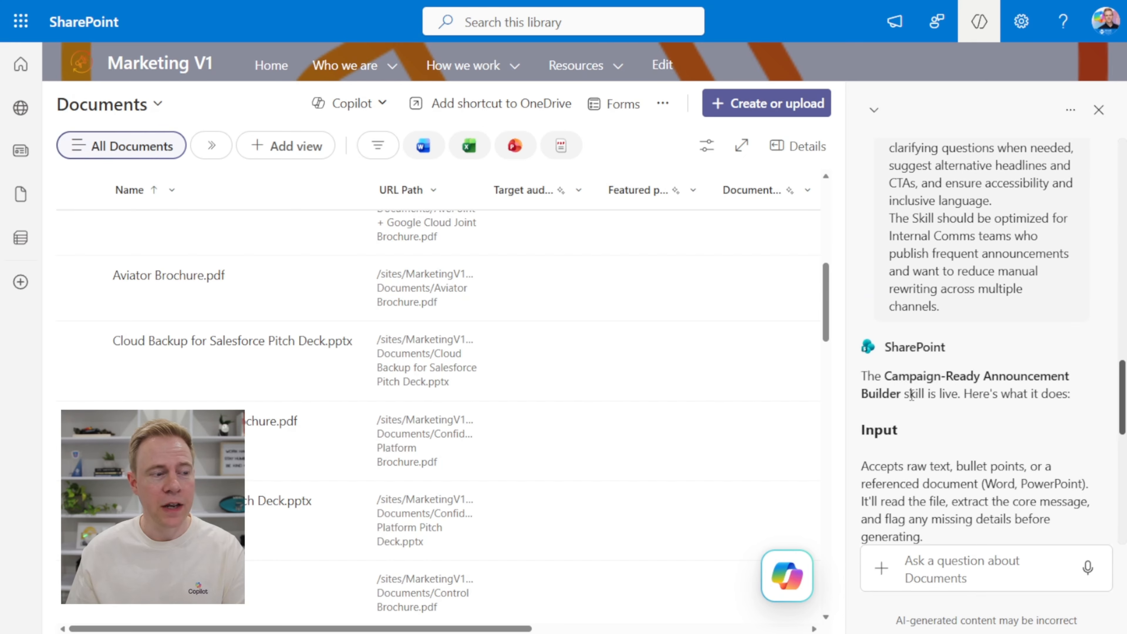
{"action": "scroll", "coordinate": [976, 422], "scroll_direction": "down", "scroll_amount": 3}
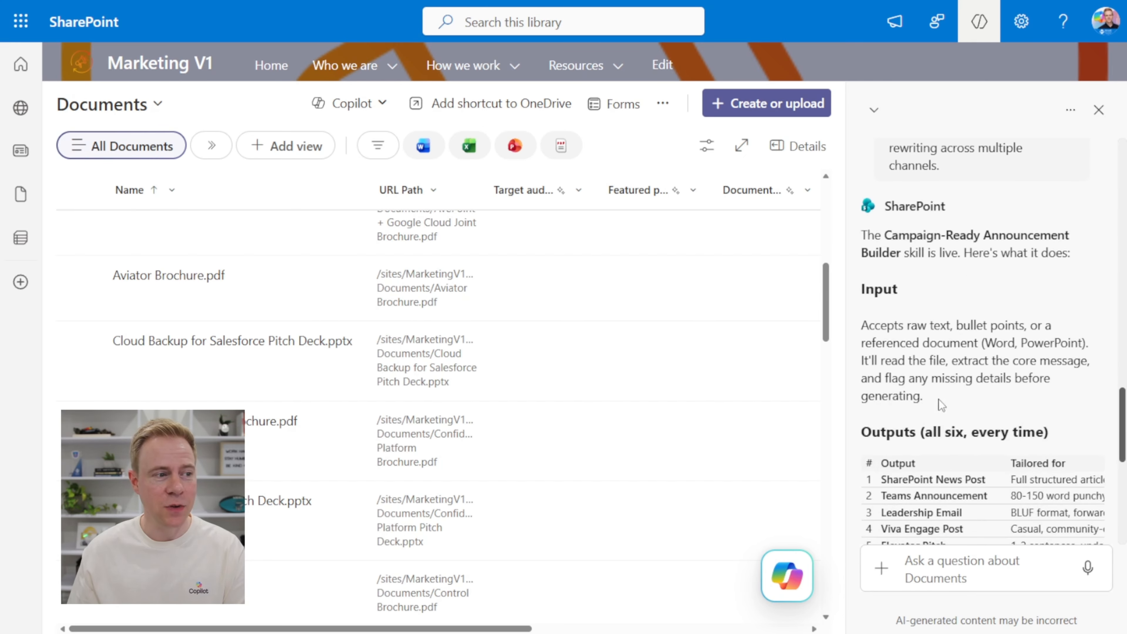
{"action": "scroll", "coordinate": [942, 343], "scroll_direction": "down", "scroll_amount": 3}
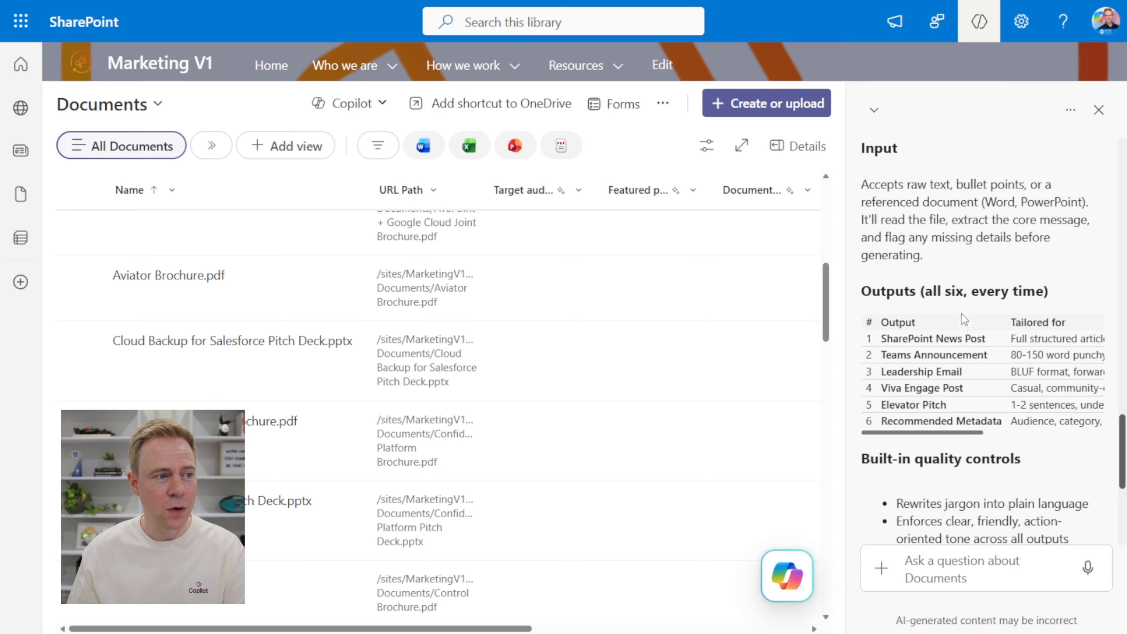
{"action": "left_click_drag", "start_coordinate": [919, 340], "coordinate": [948, 388]}
{"action": "scroll", "coordinate": [954, 377], "scroll_direction": "down", "scroll_amount": 2}
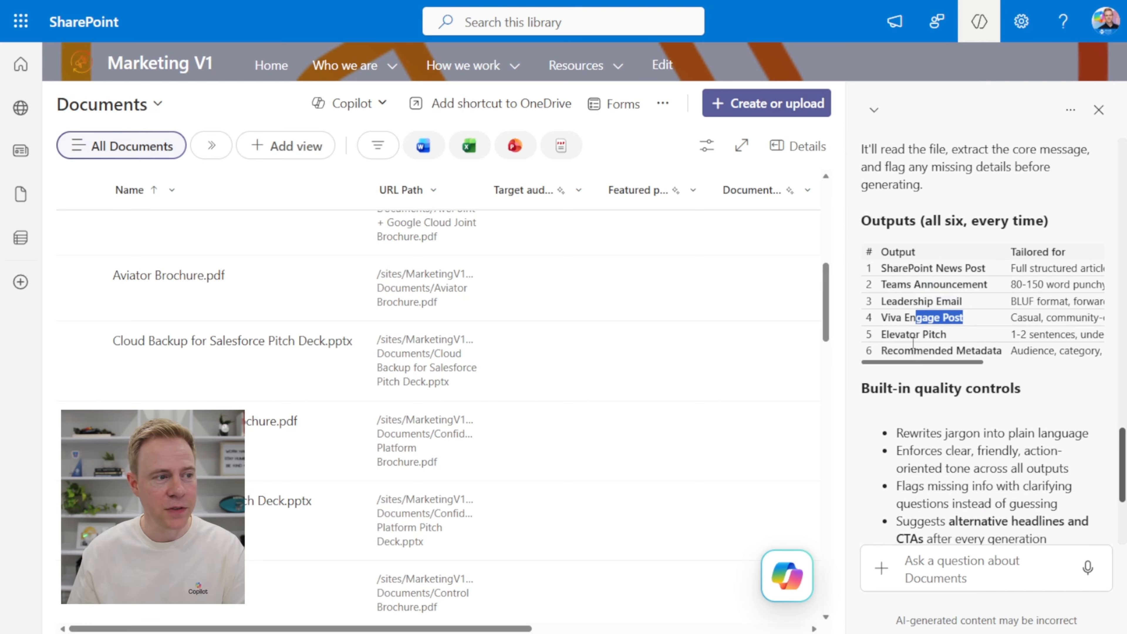
{"action": "left_click", "coordinate": [913, 343]}
{"action": "scroll", "coordinate": [918, 356], "scroll_direction": "down", "scroll_amount": 3}
{"action": "scroll", "coordinate": [928, 371], "scroll_direction": "down", "scroll_amount": 2}
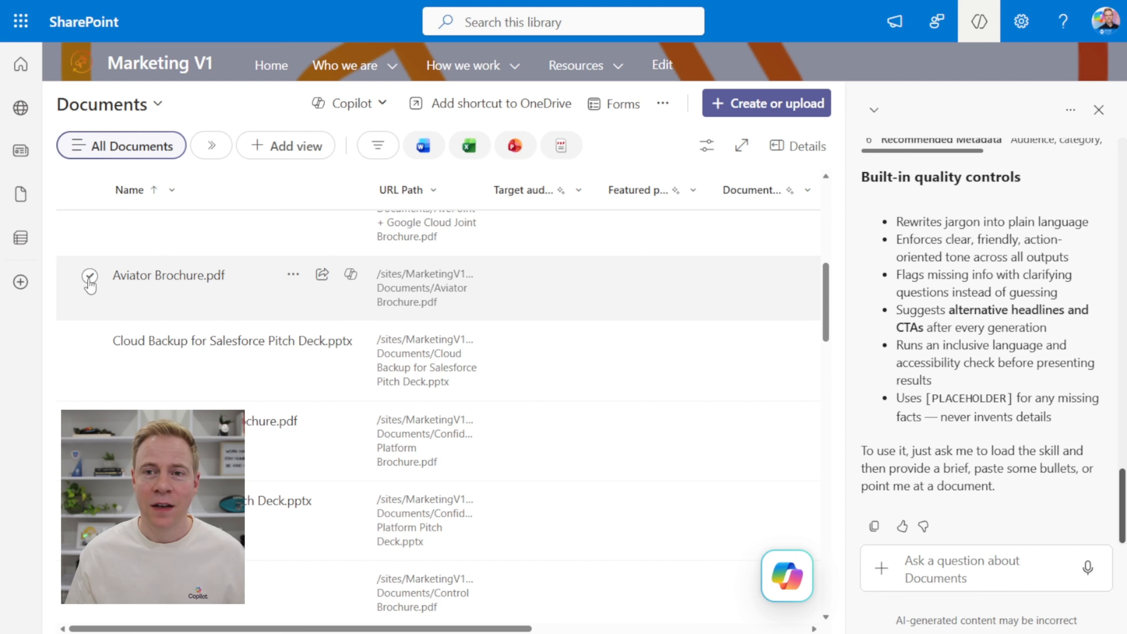
Select Aviator Brochure.pdf in the library and ask the agent "help me create a campaign-ready announcement for this file".
{"action": "left_click", "coordinate": [89, 278]}
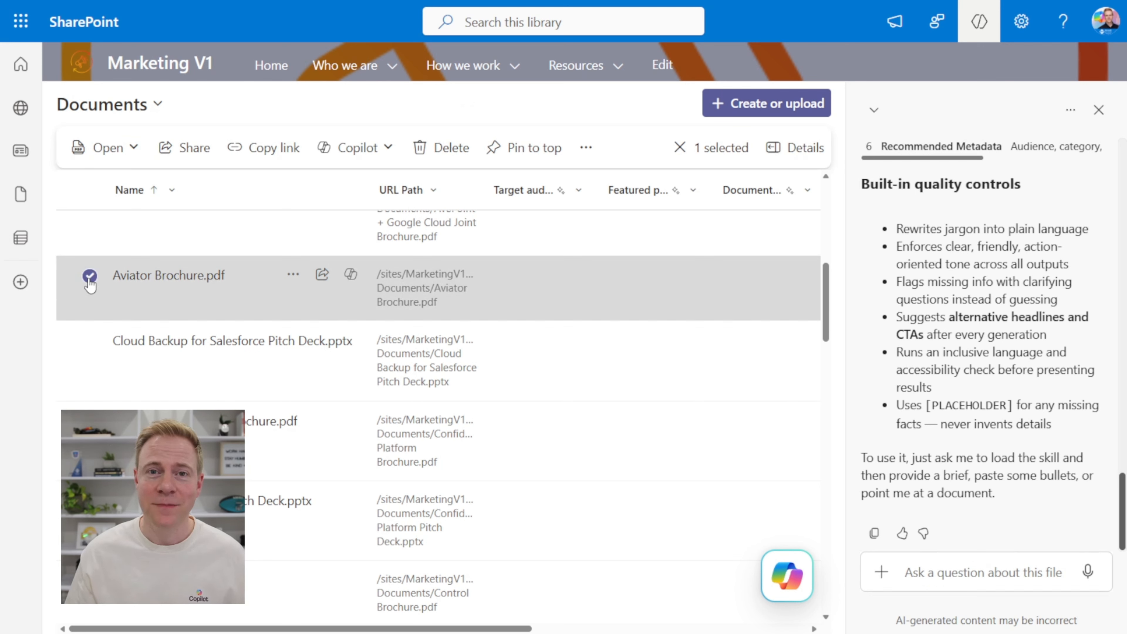
{"action": "left_click", "coordinate": [913, 574]}
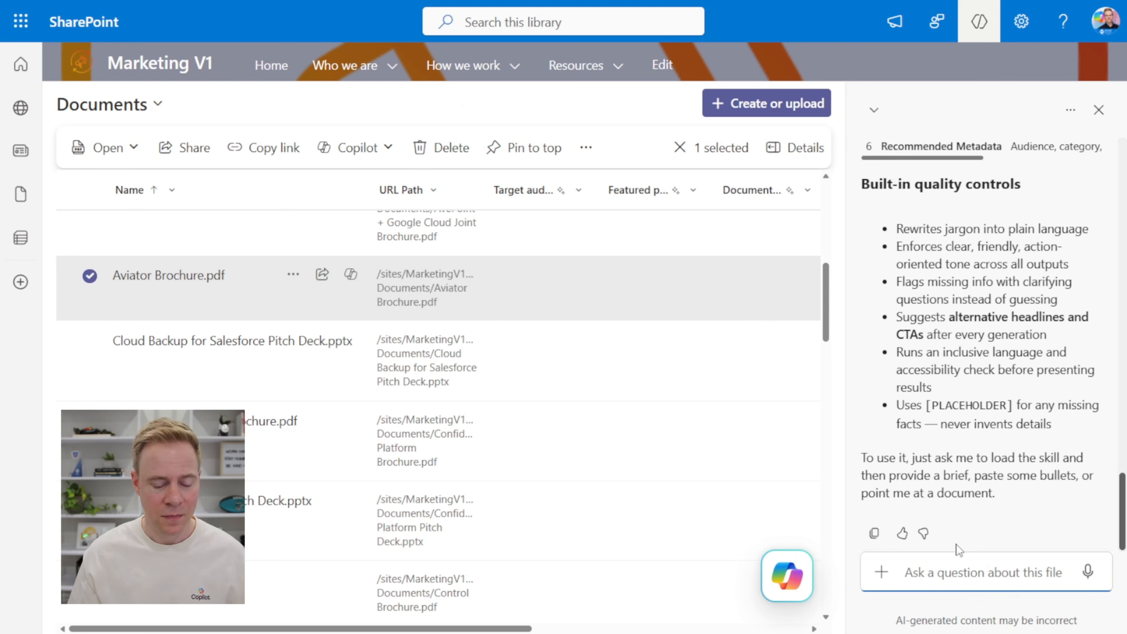
{"action": "type", "text": "help me create a campaign"}
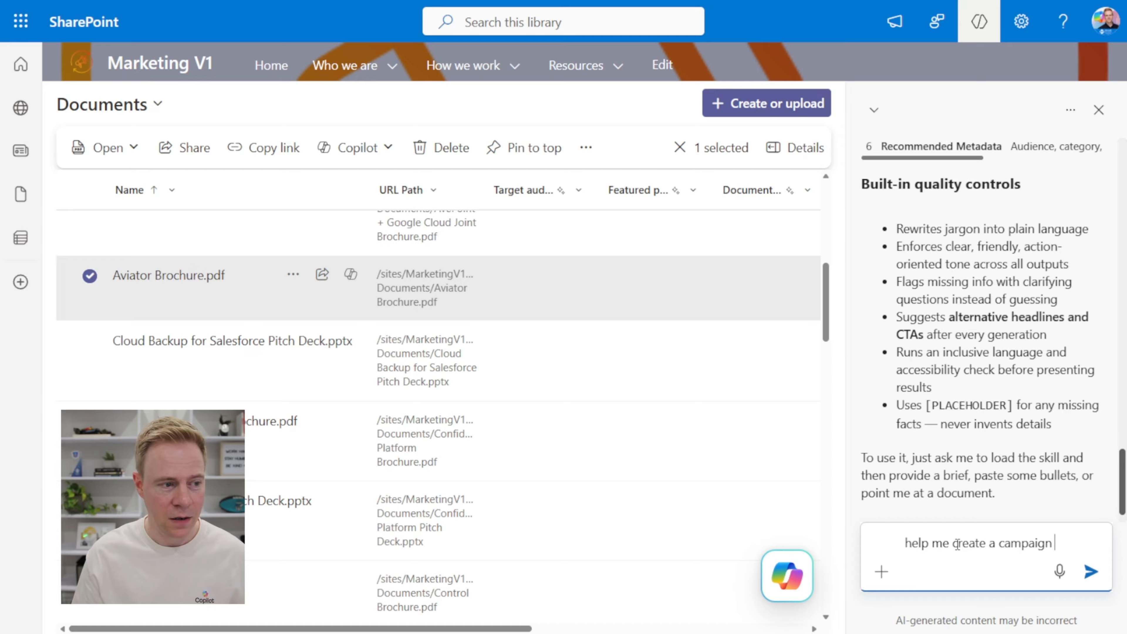
{"action": "key", "text": "BackSpace"}
{"action": "type", "text": "-ready announce"}
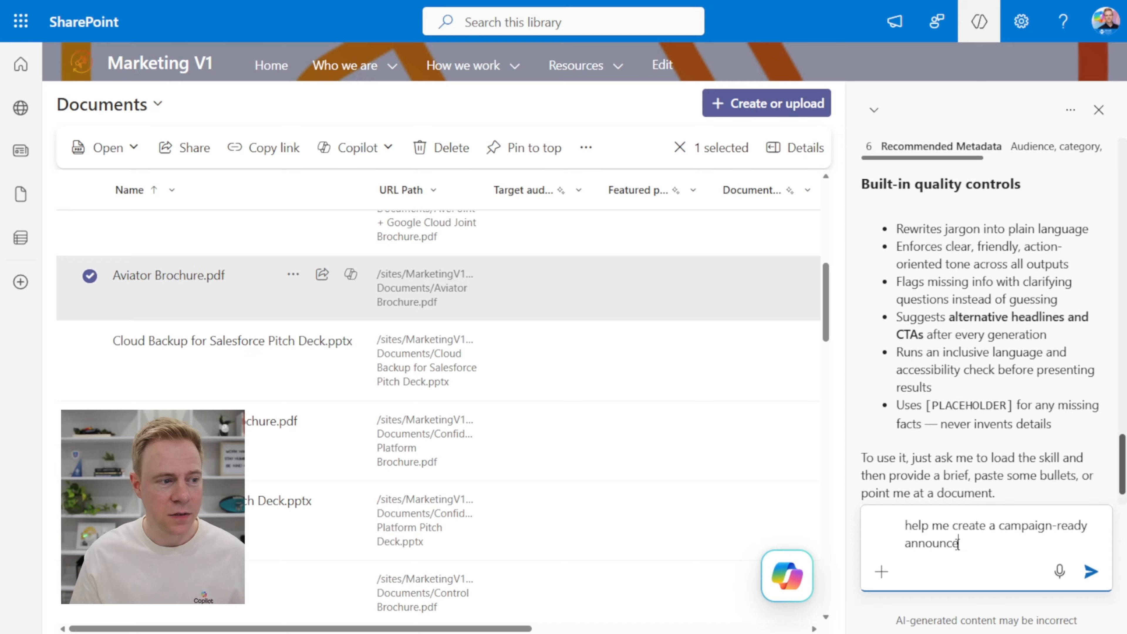
{"action": "type", "text": "ment for this file"}
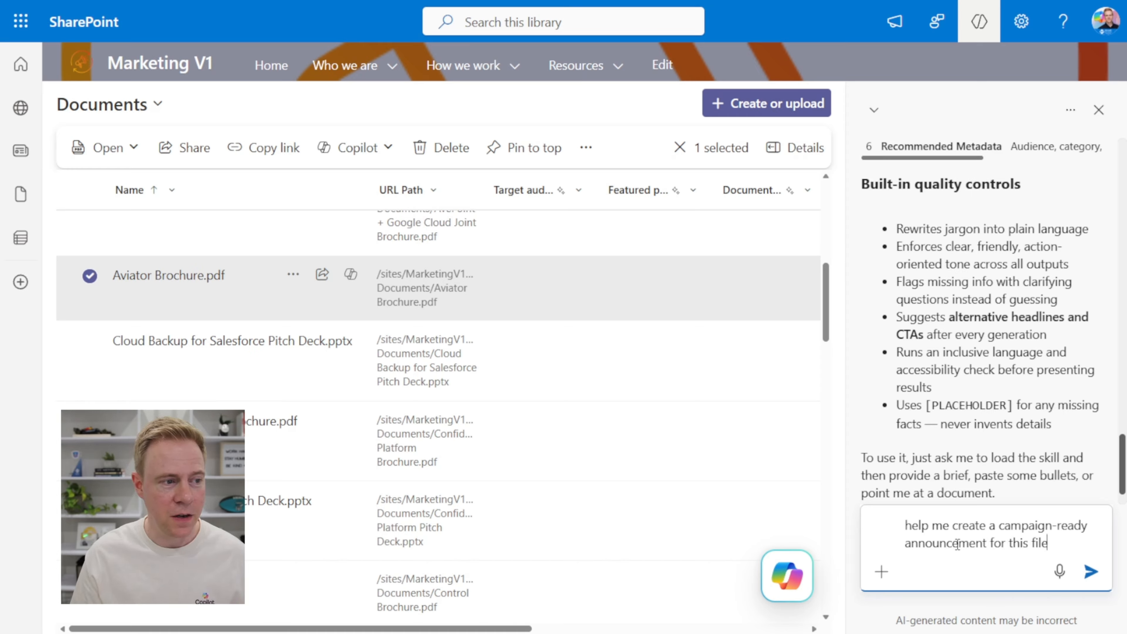
{"action": "key", "text": "Return"}
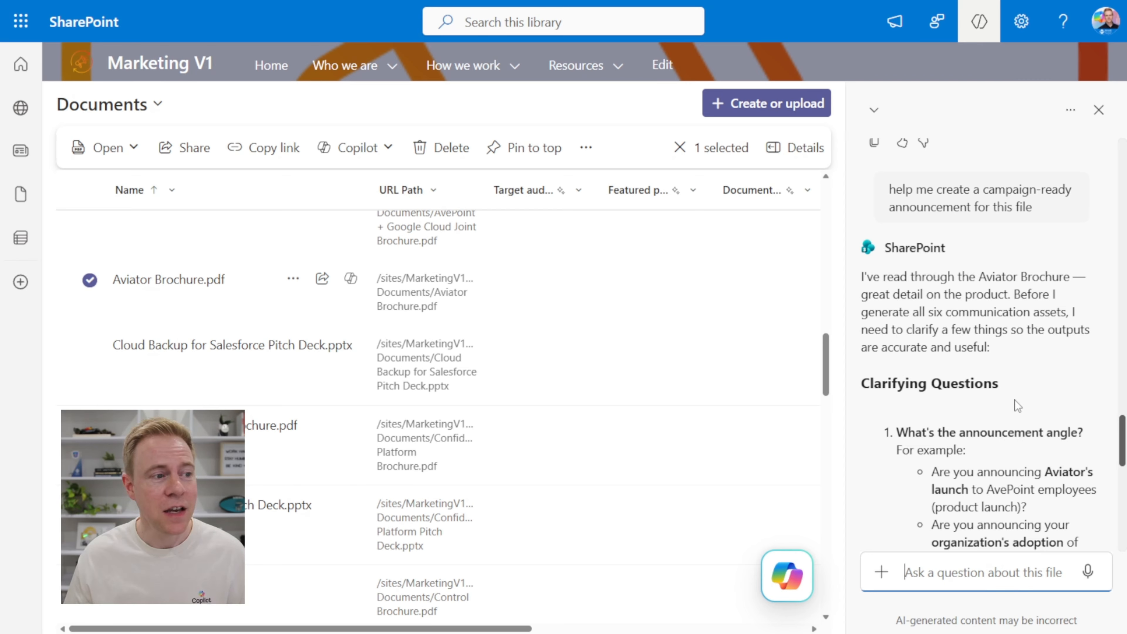
Read through the agent's clarifying questions on the announcement angle, internal audience, date, CTA and extra details.
{"action": "scroll", "coordinate": [1059, 435], "scroll_direction": "down", "scroll_amount": 3}
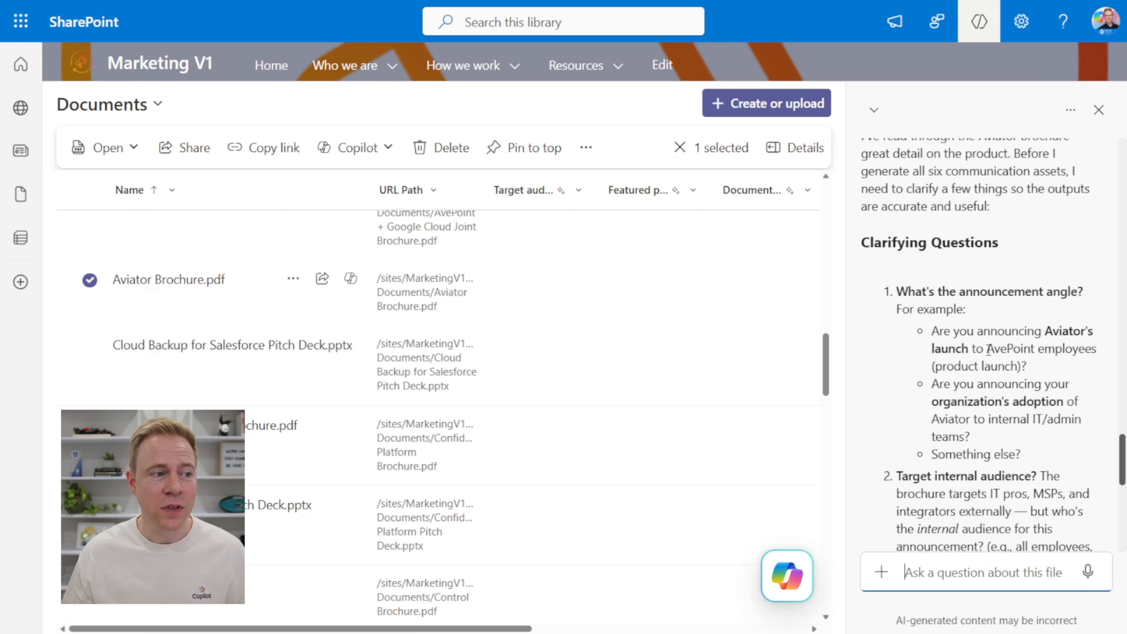
{"action": "scroll", "coordinate": [989, 362], "scroll_direction": "down", "scroll_amount": 2}
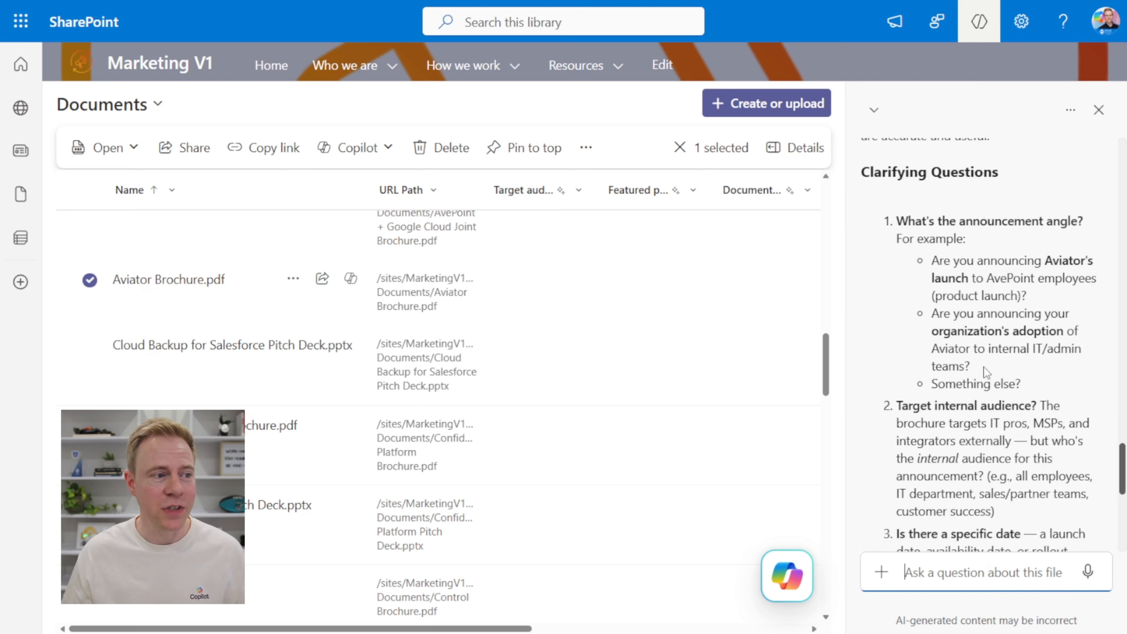
{"action": "scroll", "coordinate": [985, 369], "scroll_direction": "down", "scroll_amount": 2}
{"action": "scroll", "coordinate": [993, 393], "scroll_direction": "down", "scroll_amount": 3}
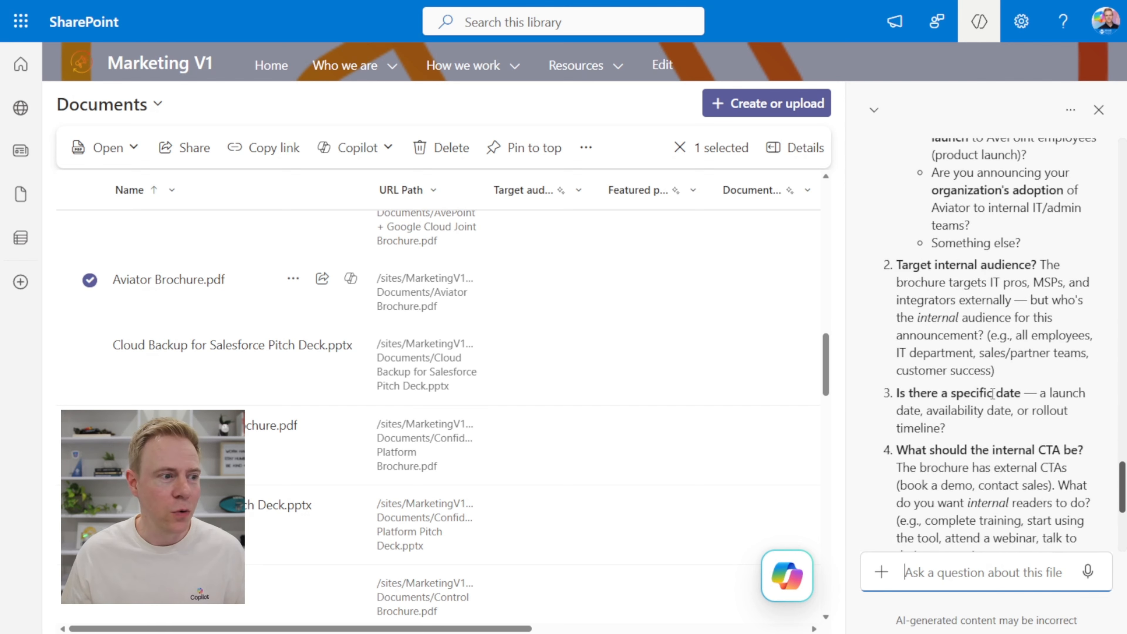
{"action": "scroll", "coordinate": [968, 403], "scroll_direction": "down", "scroll_amount": 3}
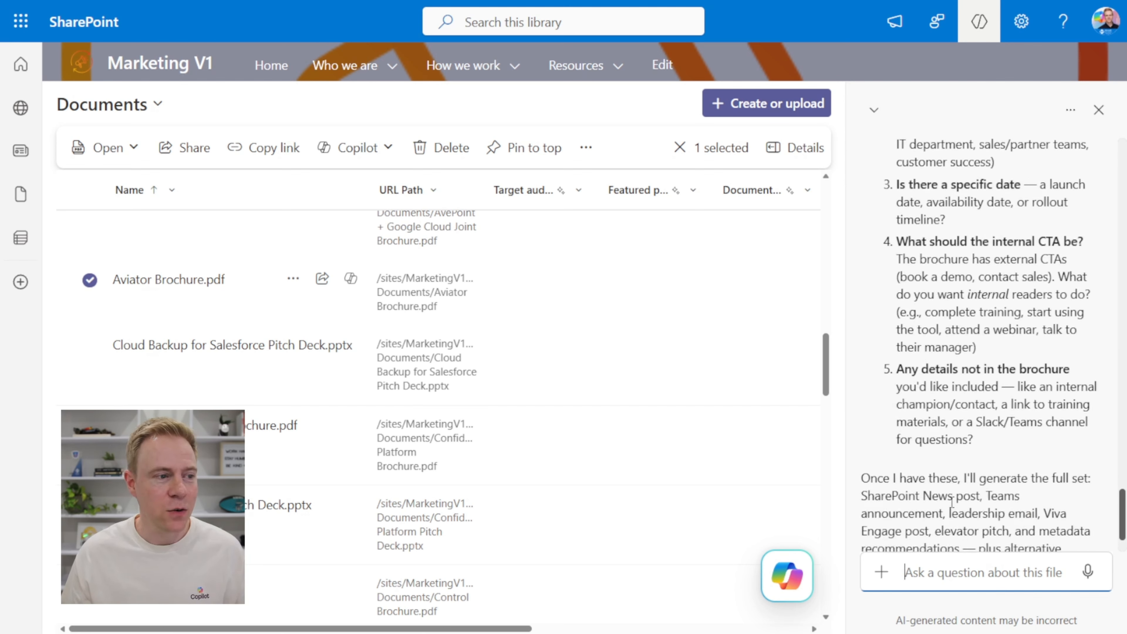
{"action": "left_click", "coordinate": [971, 575]}
{"action": "scroll", "coordinate": [972, 491], "scroll_direction": "down", "scroll_amount": 2}
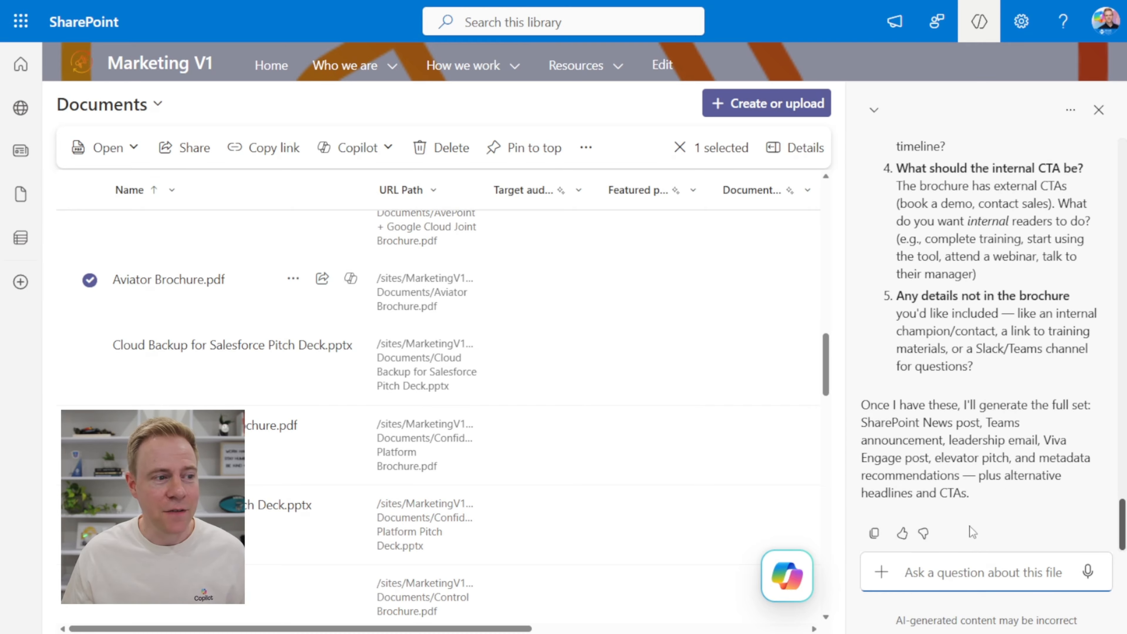
{"action": "scroll", "coordinate": [981, 546], "scroll_direction": "up", "scroll_amount": 8}
{"action": "scroll", "coordinate": [985, 554], "scroll_direction": "up", "scroll_amount": 3}
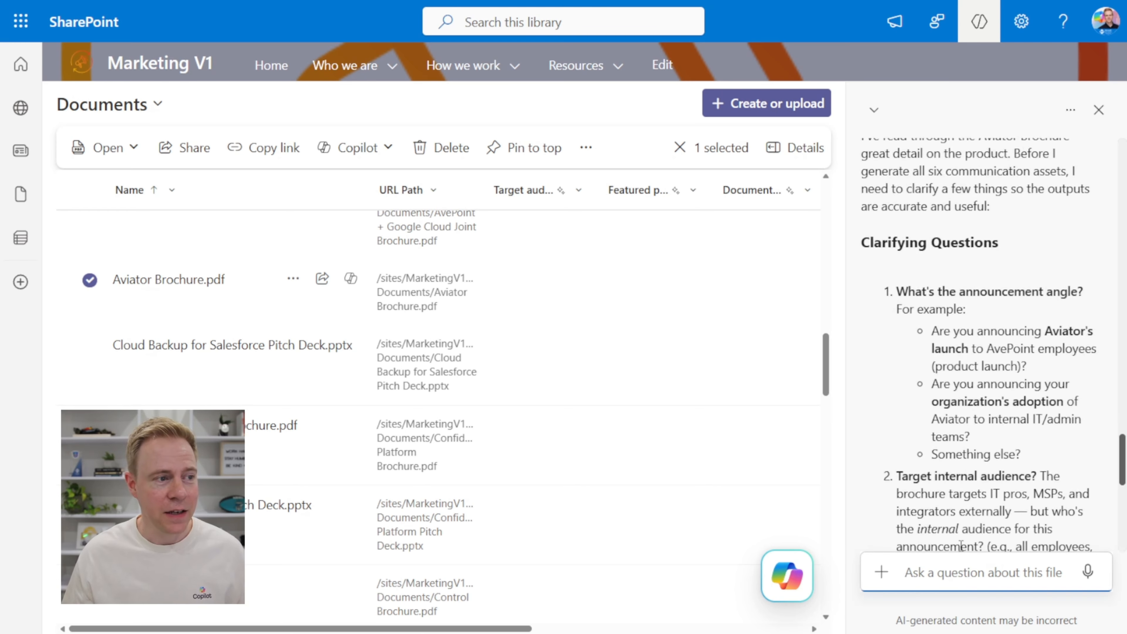
{"action": "scroll", "coordinate": [959, 511], "scroll_direction": "down", "scroll_amount": 2}
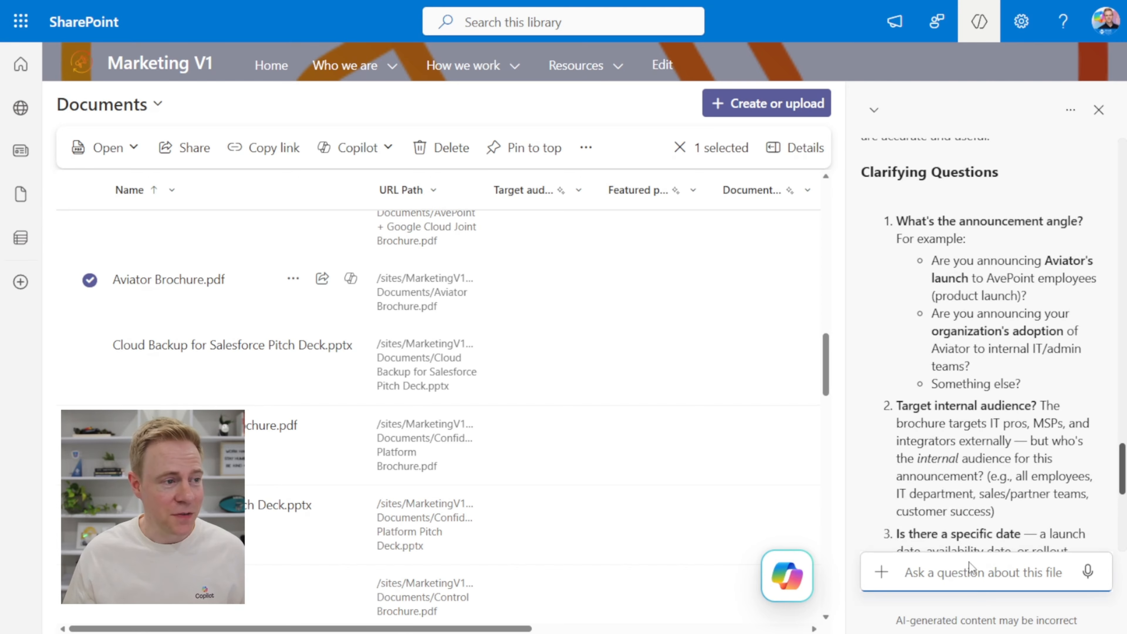
Answer the agent that this is a product launch, launching next week, main internal audience the sales team, CTA to access the training link (provided later).
{"action": "type", "text": "this is a produc"}
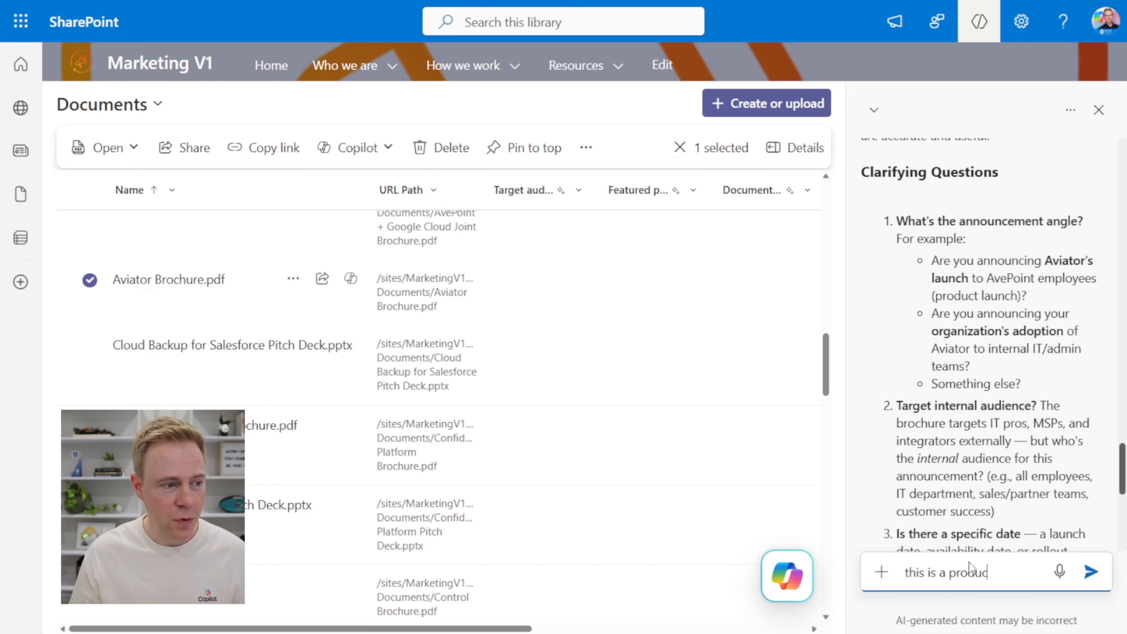
{"action": "type", "text": "t launch. it"}
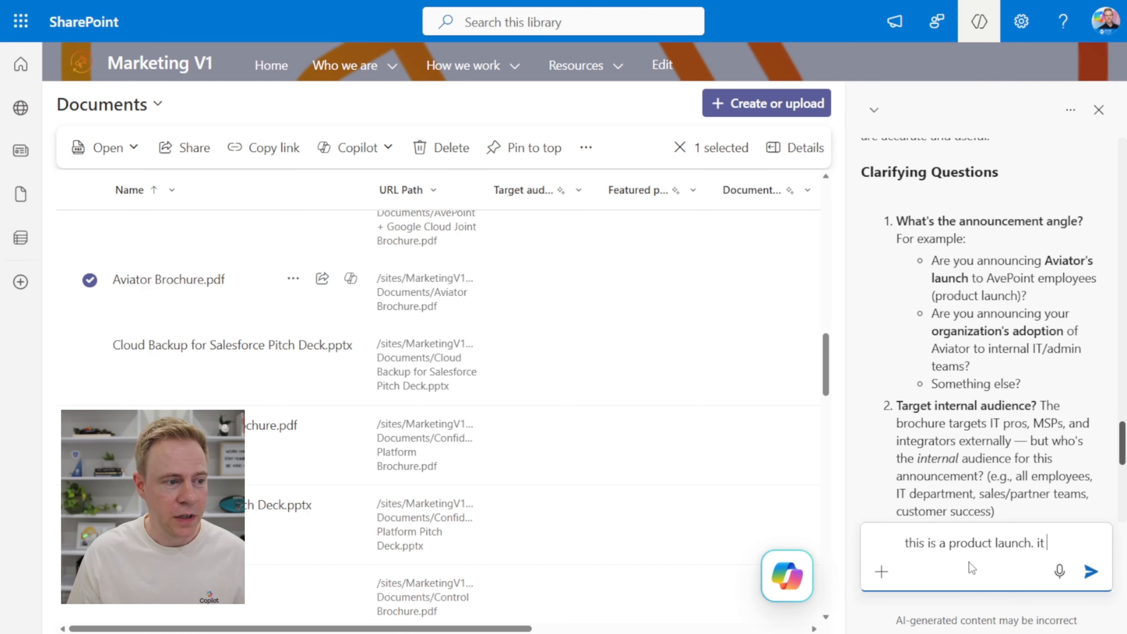
{"action": "type", "text": " is launchi"}
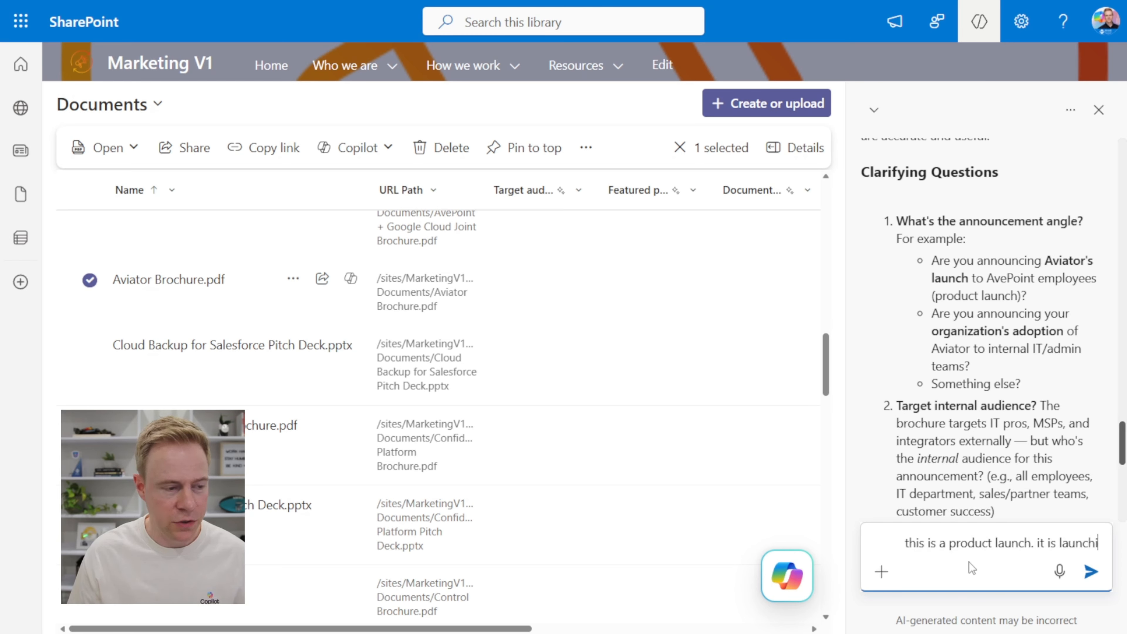
{"action": "type", "text": "ng next week. the main"}
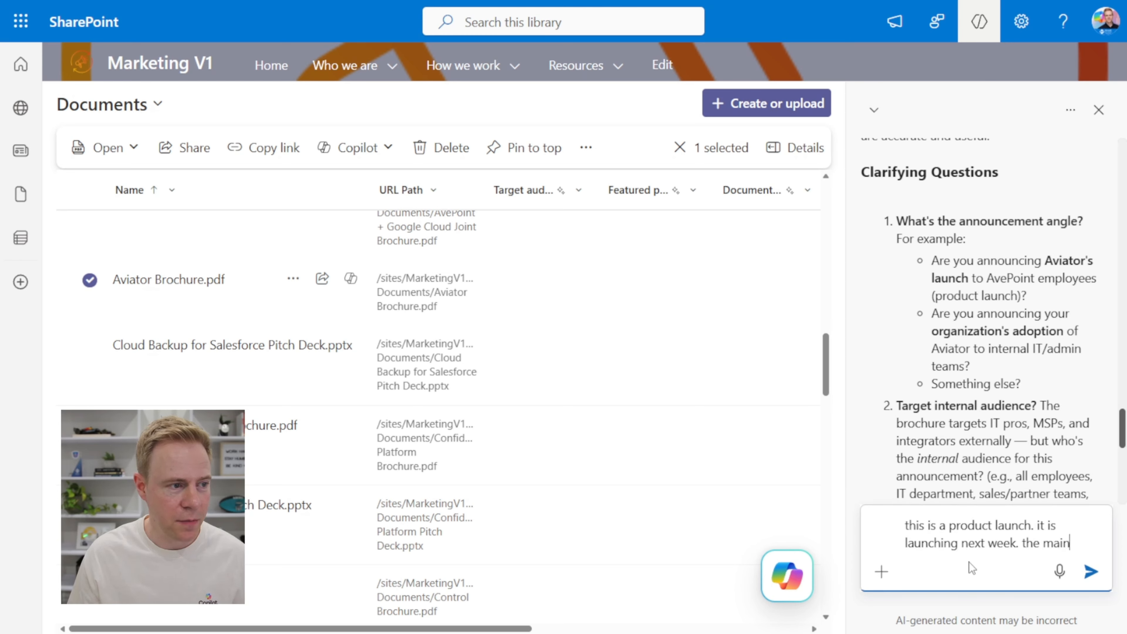
{"action": "type", "text": " audie"}
{"action": "key", "text": "ctrl+shift+Left"}
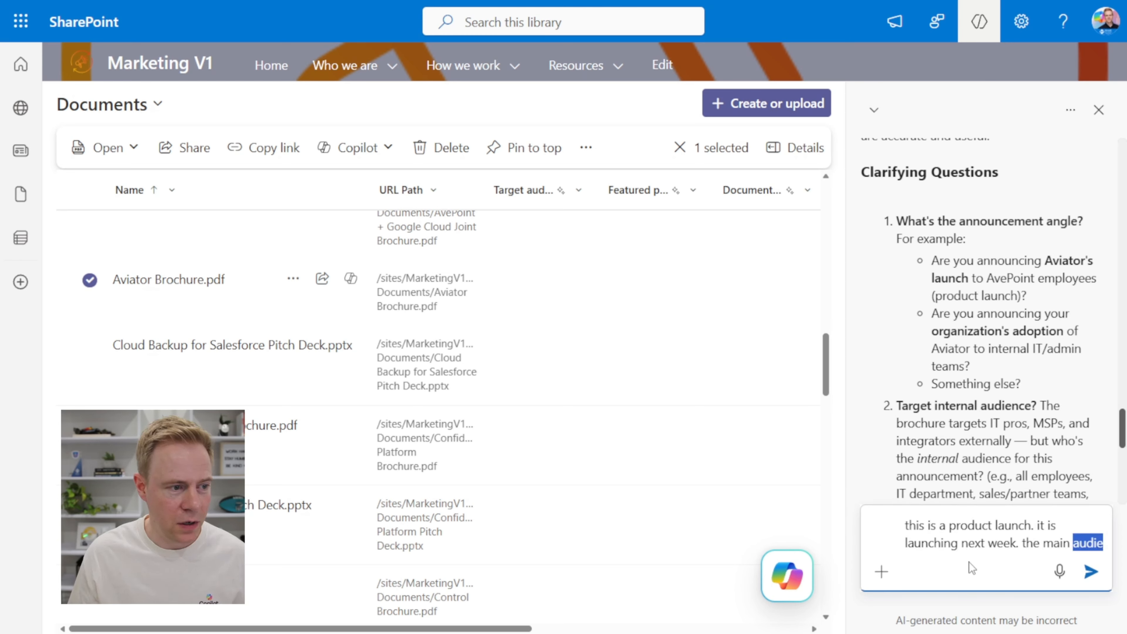
{"action": "type", "text": "internal audience is for the sales team, and the CTA is to access "}
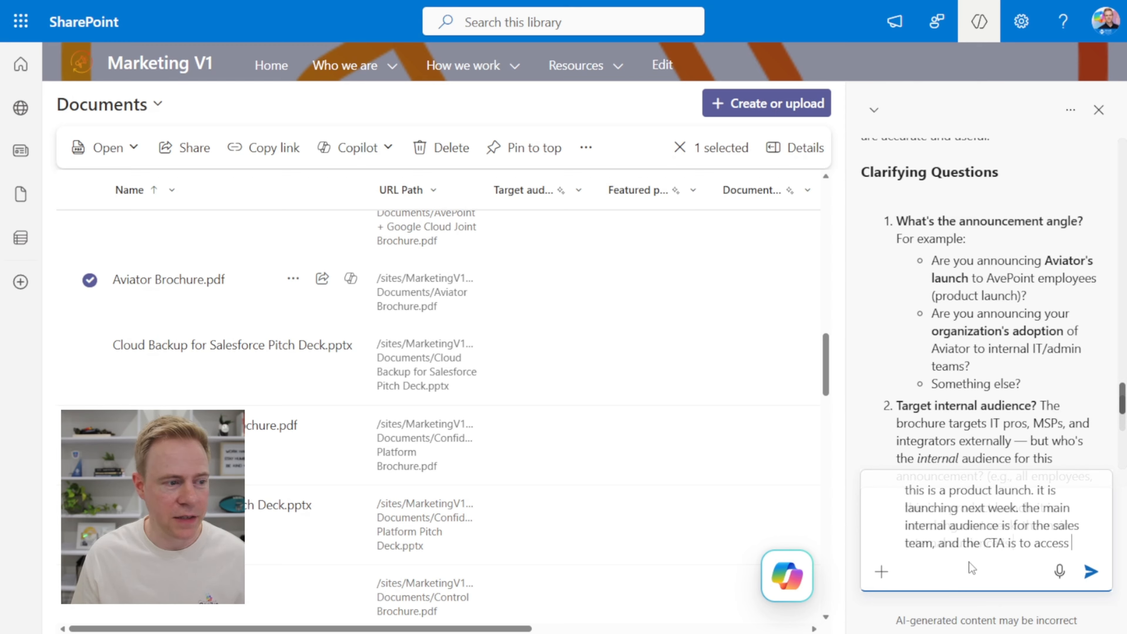
{"action": "type", "text": "the training lin"}
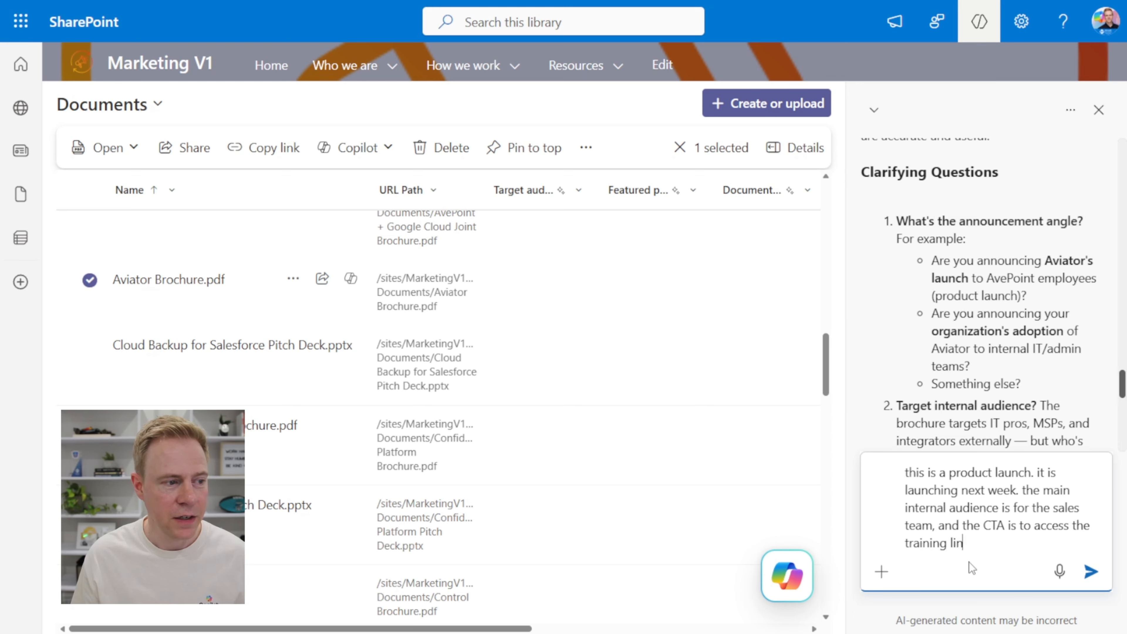
{"action": "type", "text": "k (provided later)"}
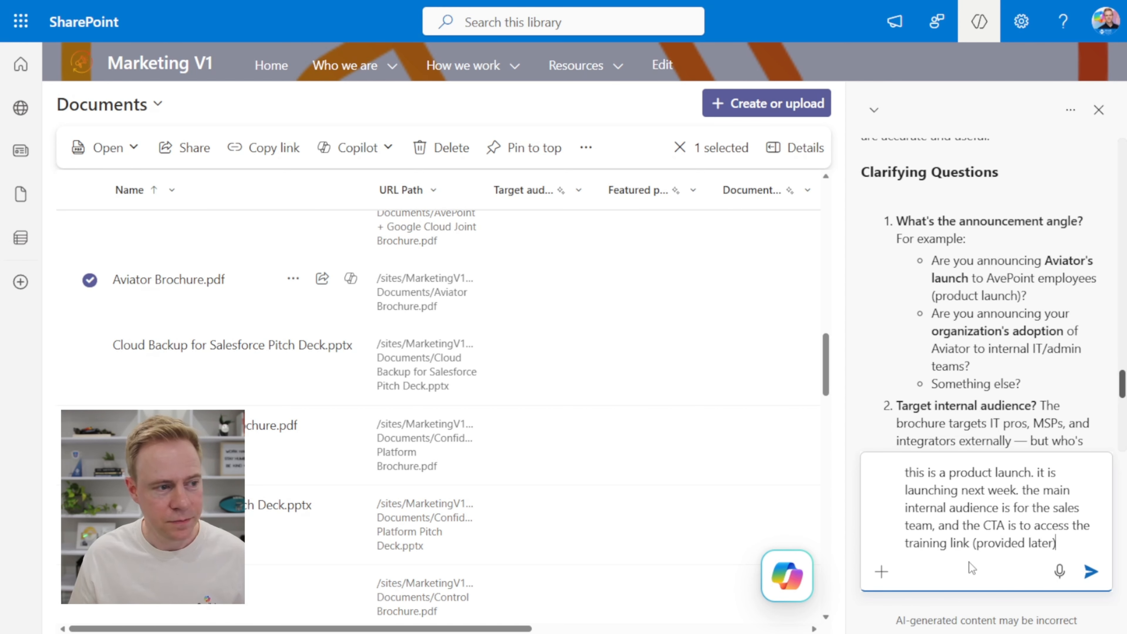
{"action": "key", "text": "Return"}
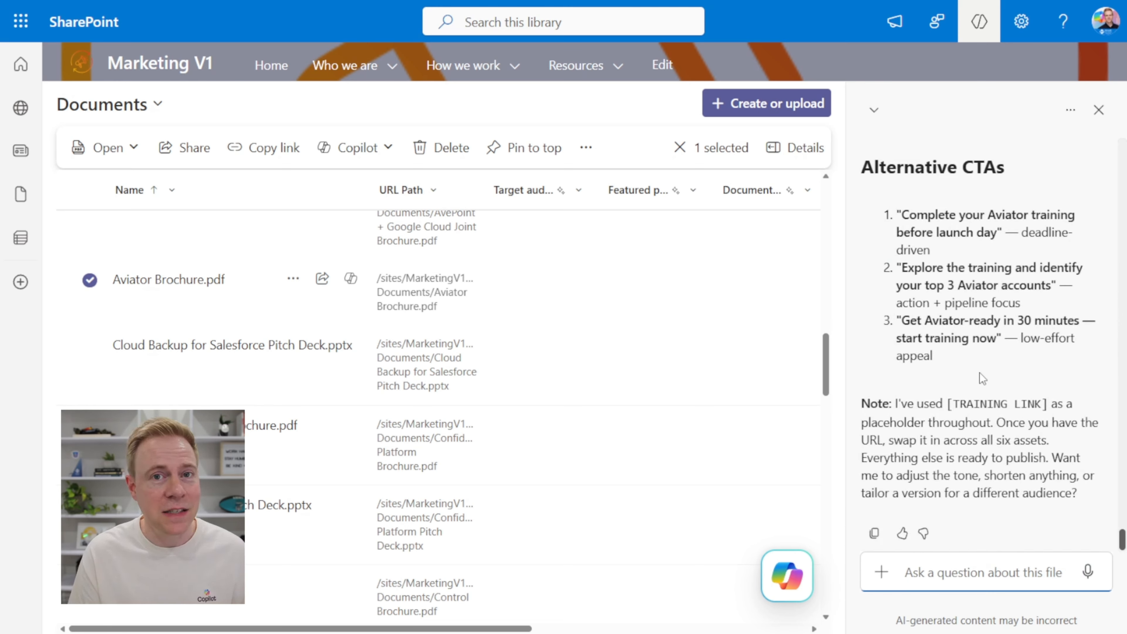
Look over the generated announcement assets, from the alternative CTAs and recommended metadata back to the opening product description.
{"action": "scroll", "coordinate": [980, 373], "scroll_direction": "up", "scroll_amount": 10}
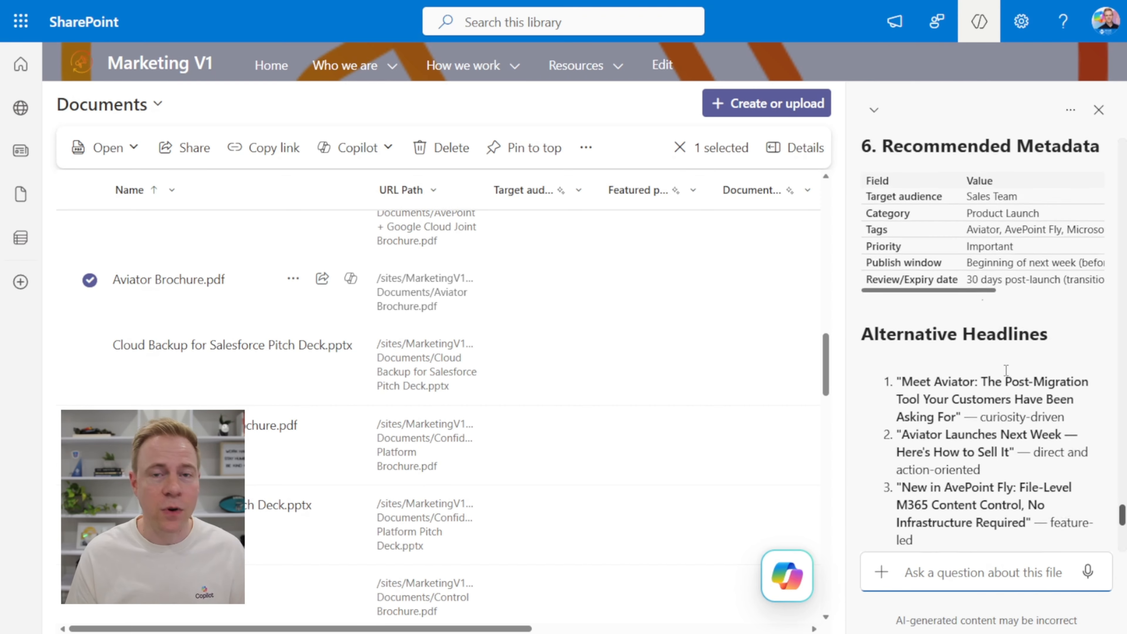
{"action": "scroll", "coordinate": [1007, 373], "scroll_direction": "up", "scroll_amount": 10}
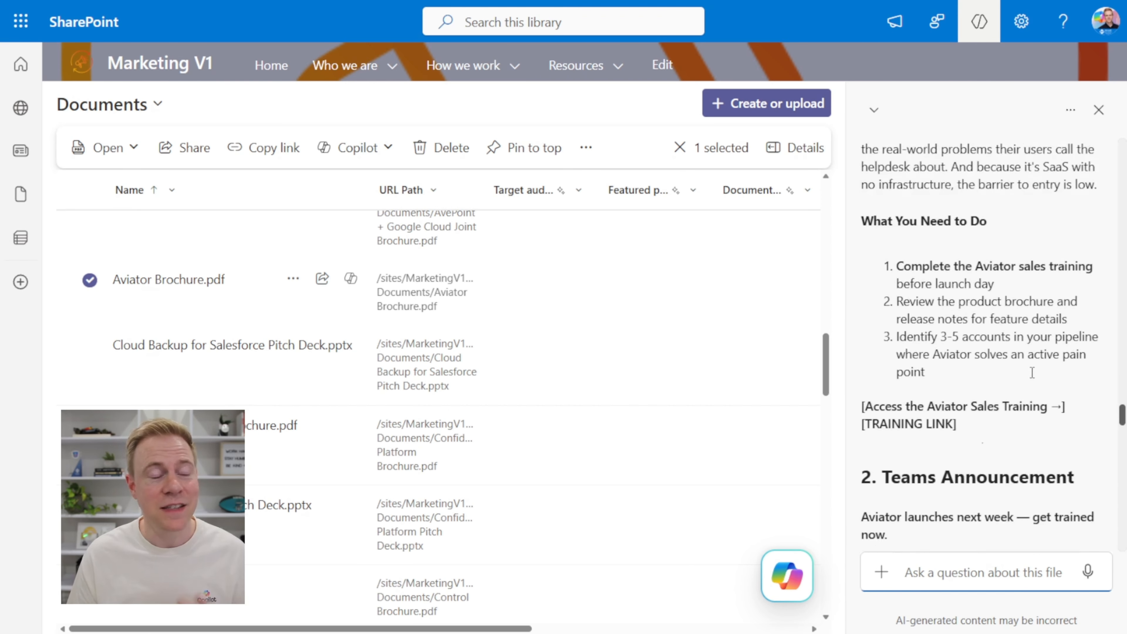
{"action": "scroll", "coordinate": [1032, 372], "scroll_direction": "up", "scroll_amount": 10}
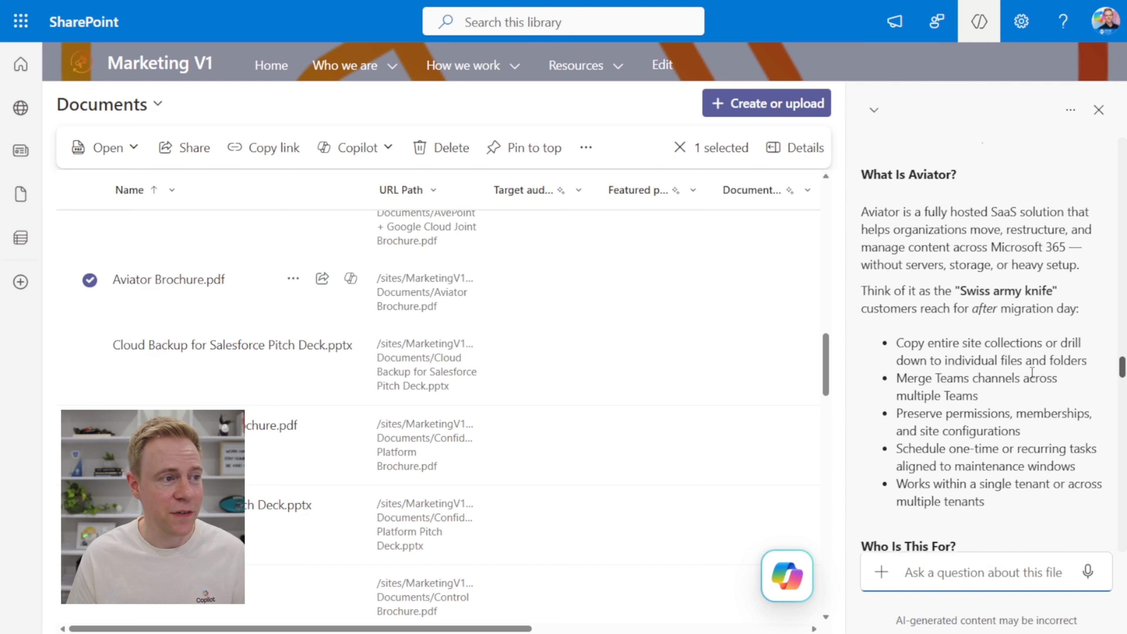
{"action": "scroll", "coordinate": [1032, 372], "scroll_direction": "up", "scroll_amount": 2}
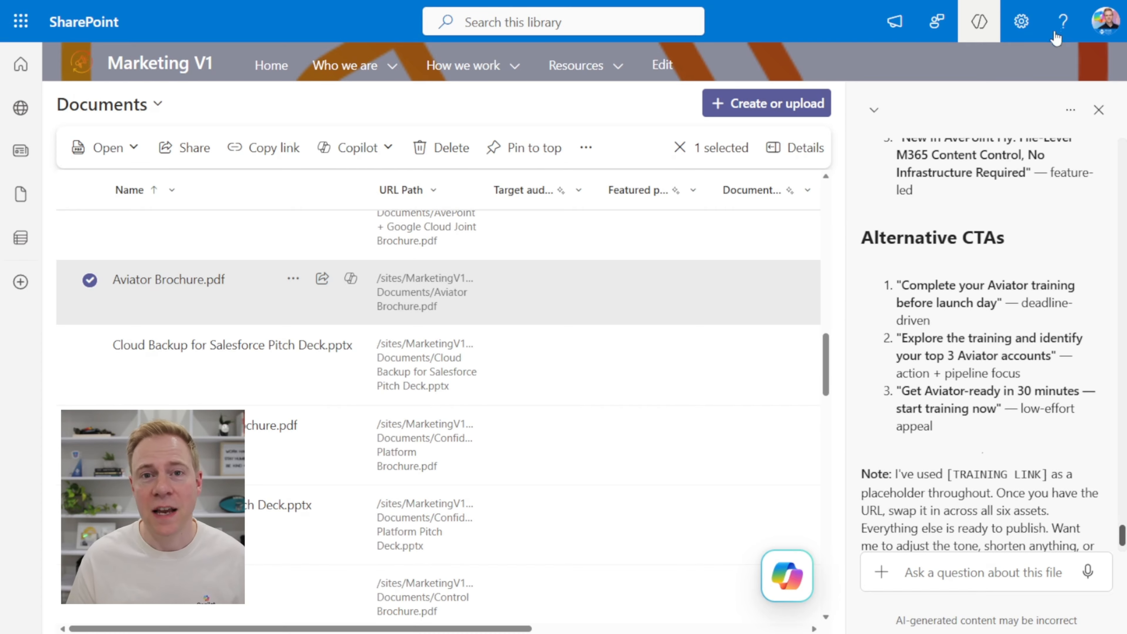
Go to the Marketing V1 site contents, open the Skills folder in the Agent Assets library and close the agent chat.
{"action": "left_click", "coordinate": [1021, 21]}
{"action": "left_click", "coordinate": [920, 173]}
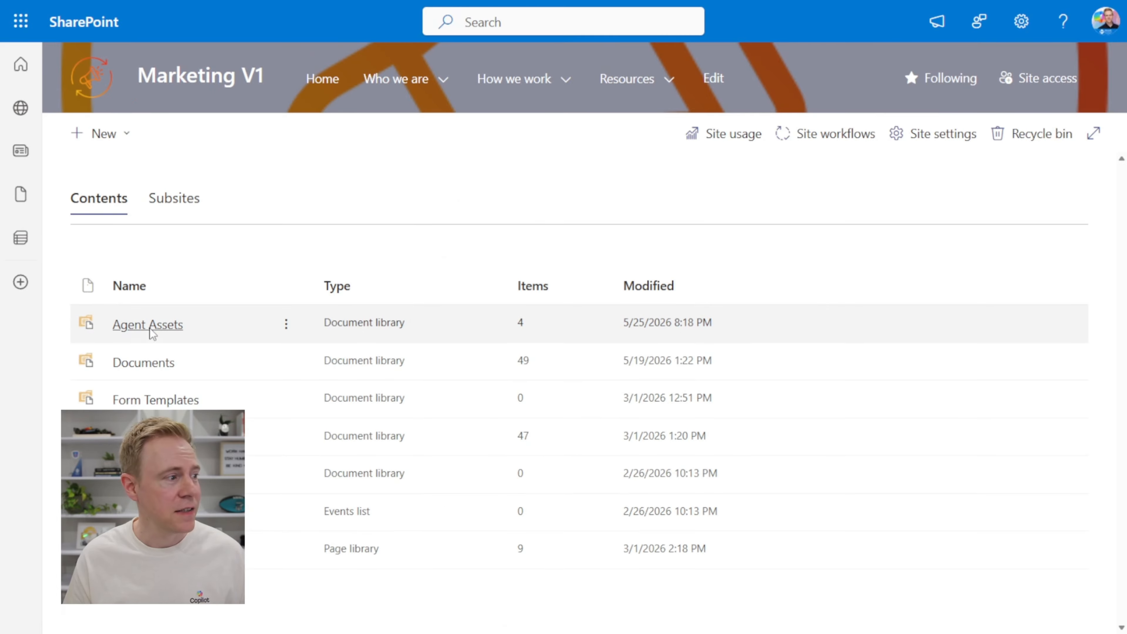
{"action": "left_click", "coordinate": [150, 328]}
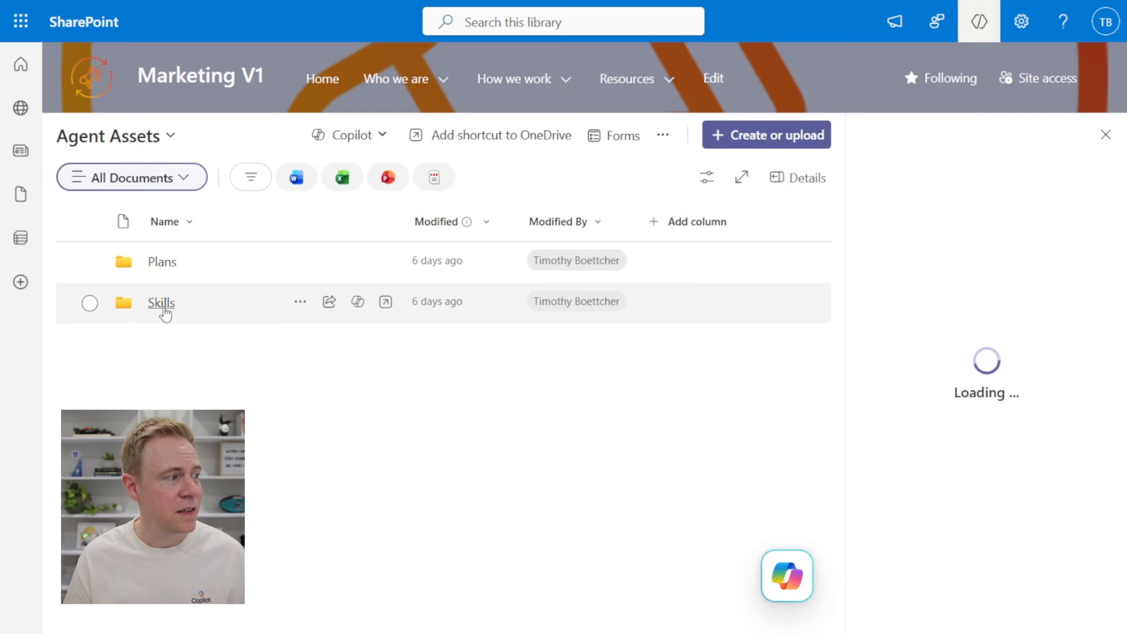
{"action": "left_click", "coordinate": [162, 306]}
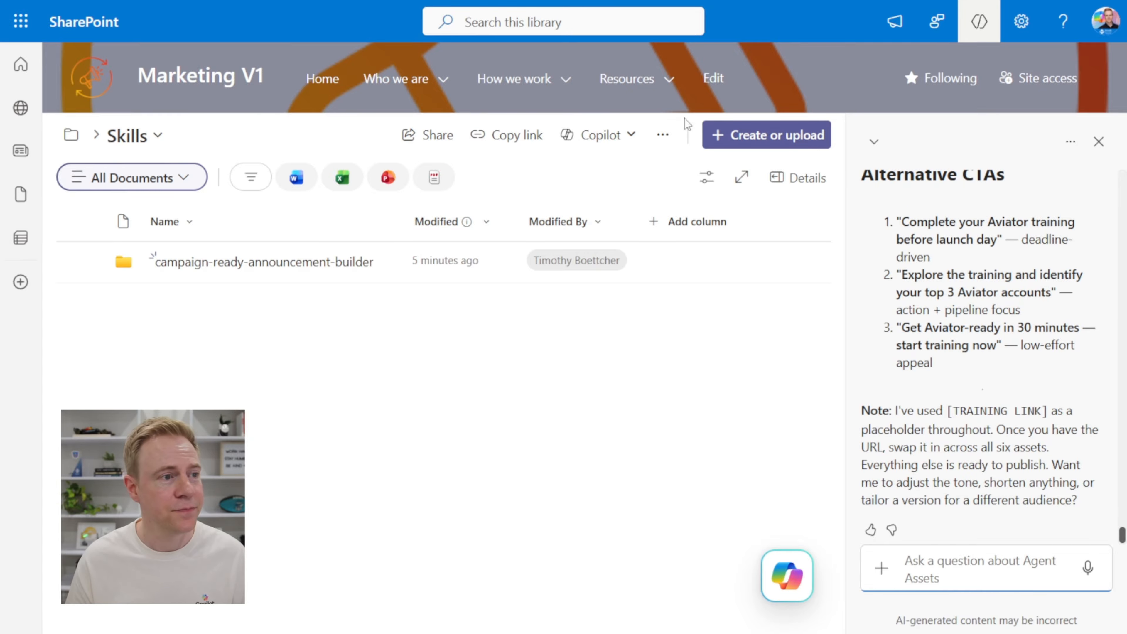
{"action": "left_click", "coordinate": [1098, 142]}
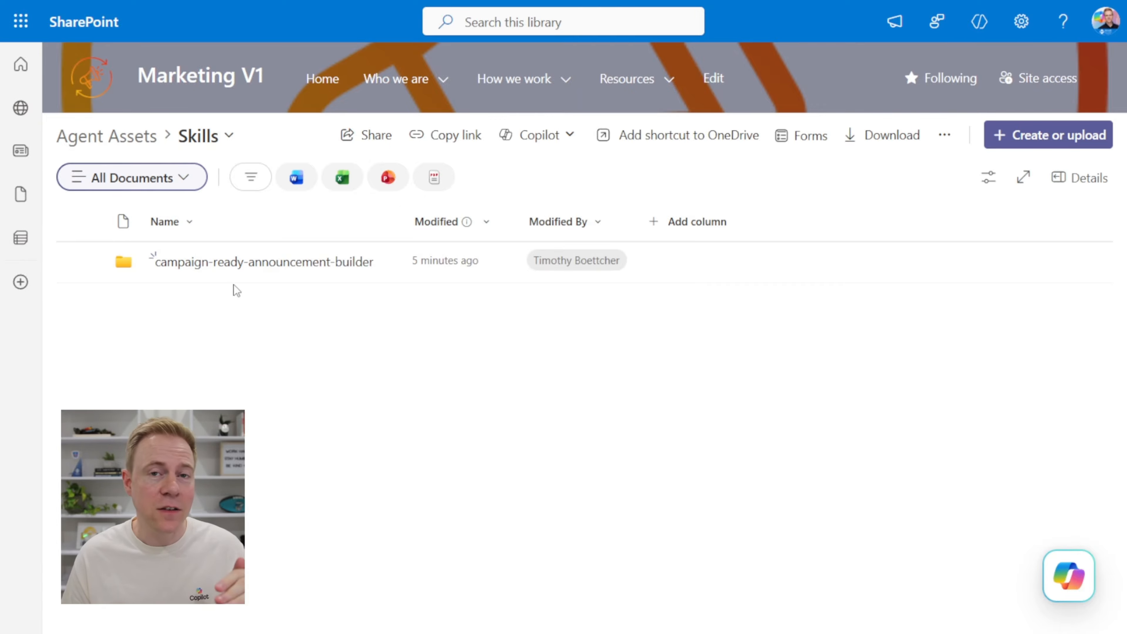
Open SKILL.md in the campaign-ready-announcement-builder folder and examine its description, purpose and input handling sections.
{"action": "left_click", "coordinate": [234, 263]}
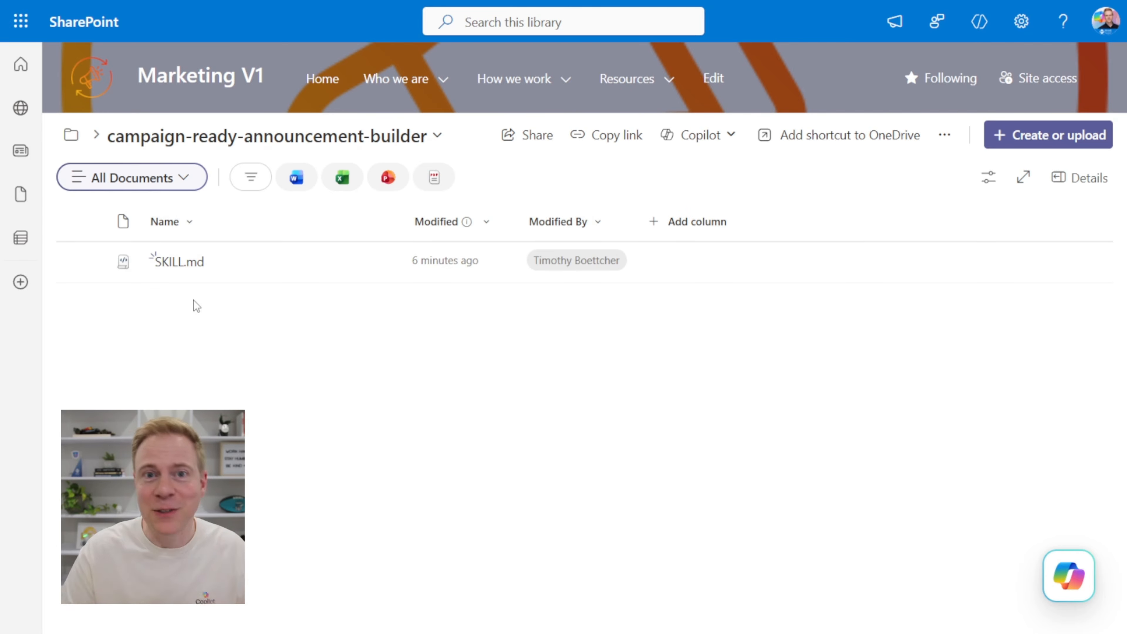
{"action": "left_click", "coordinate": [183, 264]}
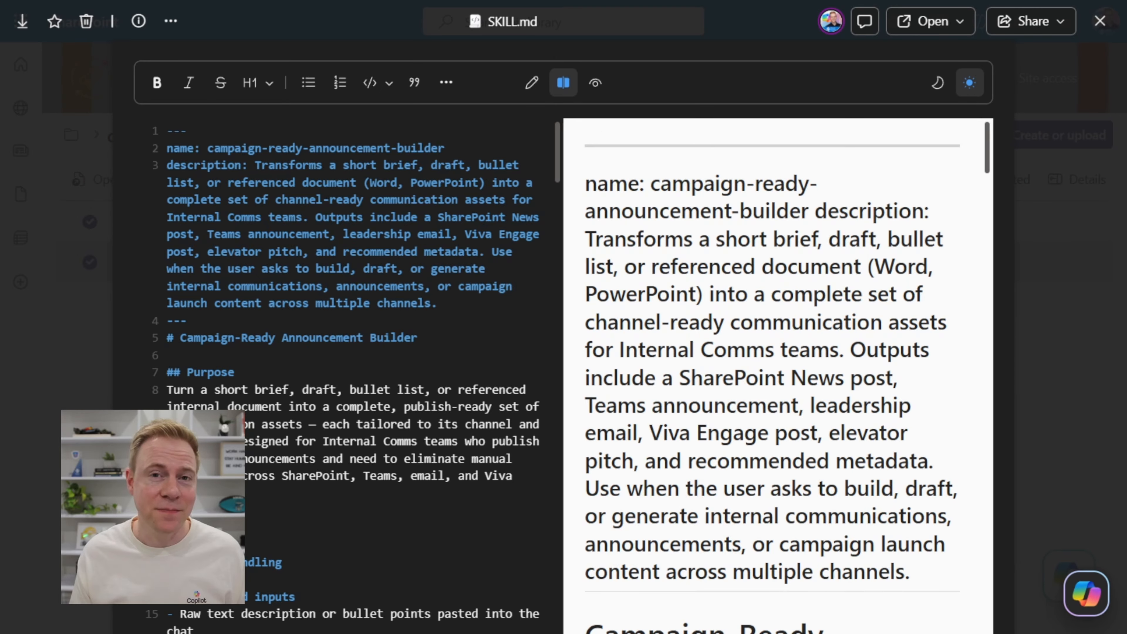
{"action": "scroll", "coordinate": [658, 300], "scroll_direction": "down", "scroll_amount": 5}
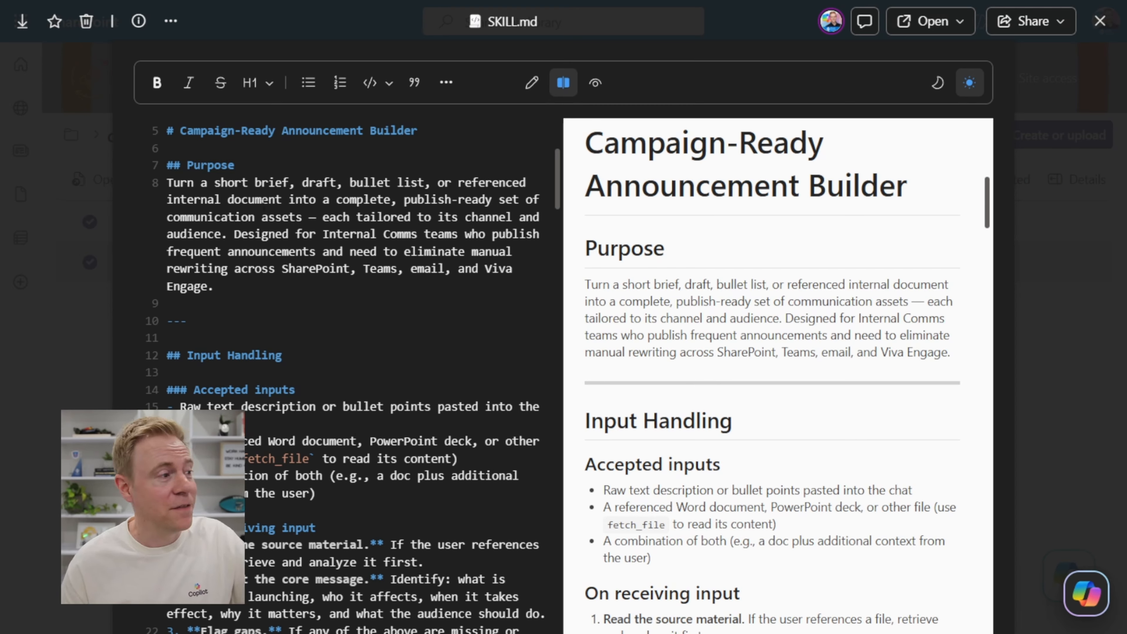
{"action": "left_click_drag", "start_coordinate": [268, 183], "coordinate": [316, 406]}
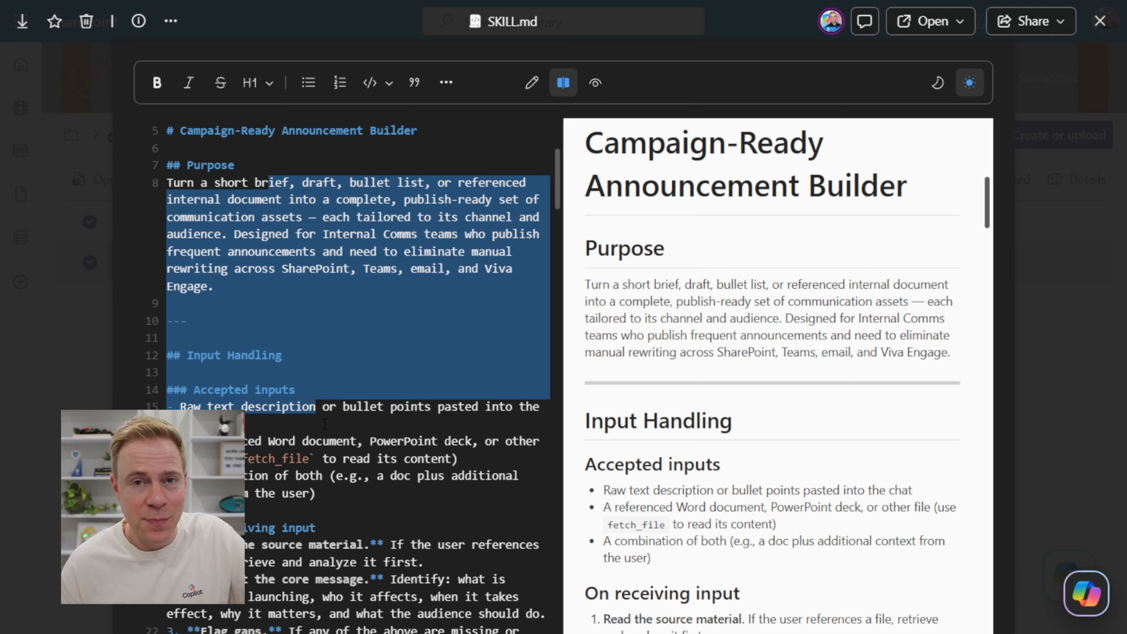
{"action": "left_click", "coordinate": [325, 424]}
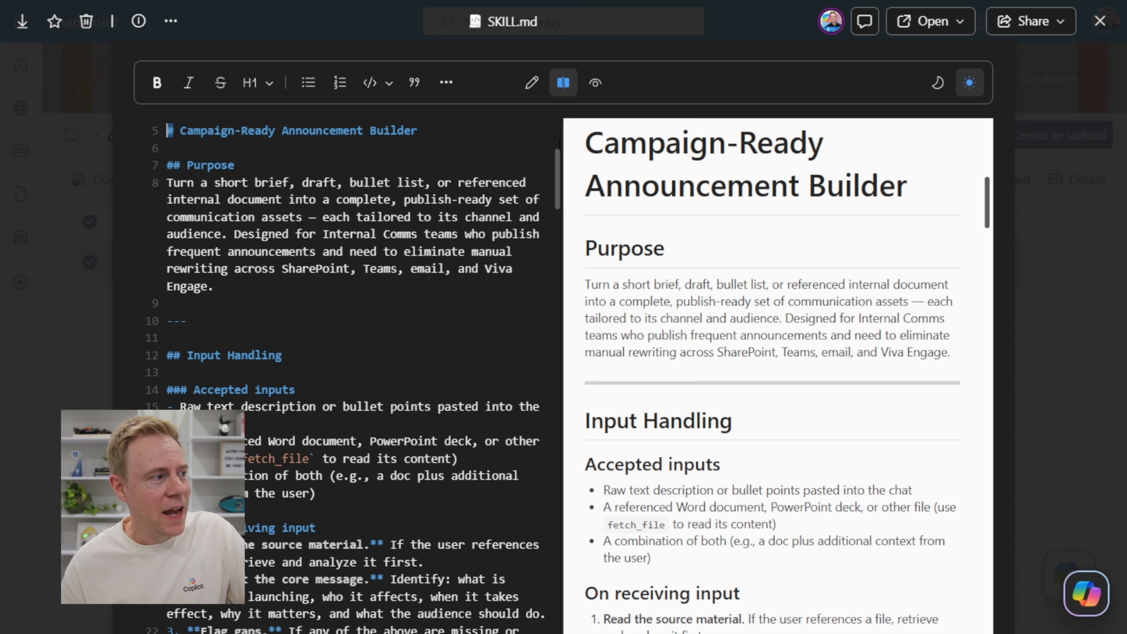
Examine the title, the Purpose section and the "Read the source material" instruction in SKILL.md.
{"action": "left_click_drag", "start_coordinate": [610, 139], "coordinate": [851, 205]}
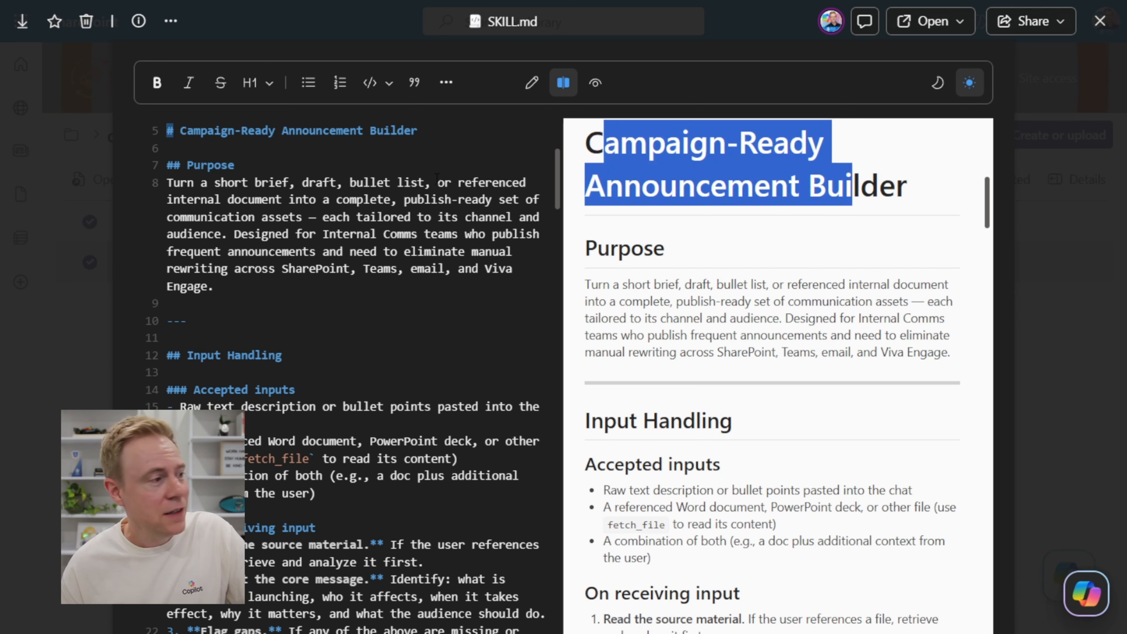
{"action": "left_click", "coordinate": [630, 189]}
{"action": "left_click_drag", "start_coordinate": [597, 255], "coordinate": [643, 253]}
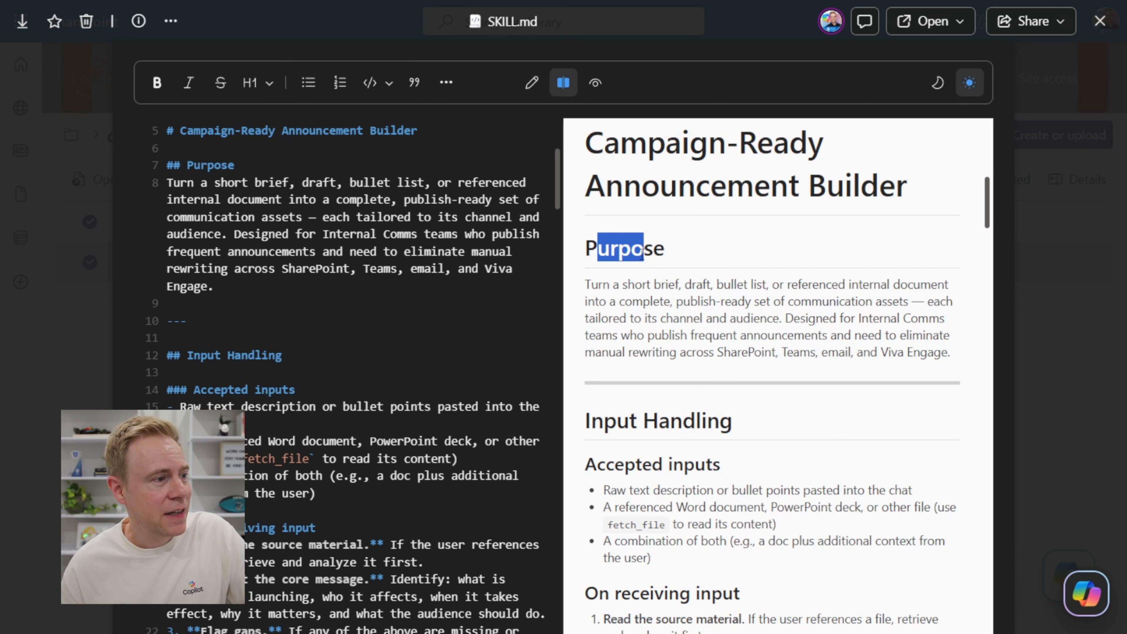
{"action": "scroll", "coordinate": [240, 334], "scroll_direction": "down", "scroll_amount": 4}
{"action": "left_click_drag", "start_coordinate": [187, 351], "coordinate": [411, 352]}
{"action": "left_click_drag", "start_coordinate": [604, 472], "coordinate": [760, 490]}
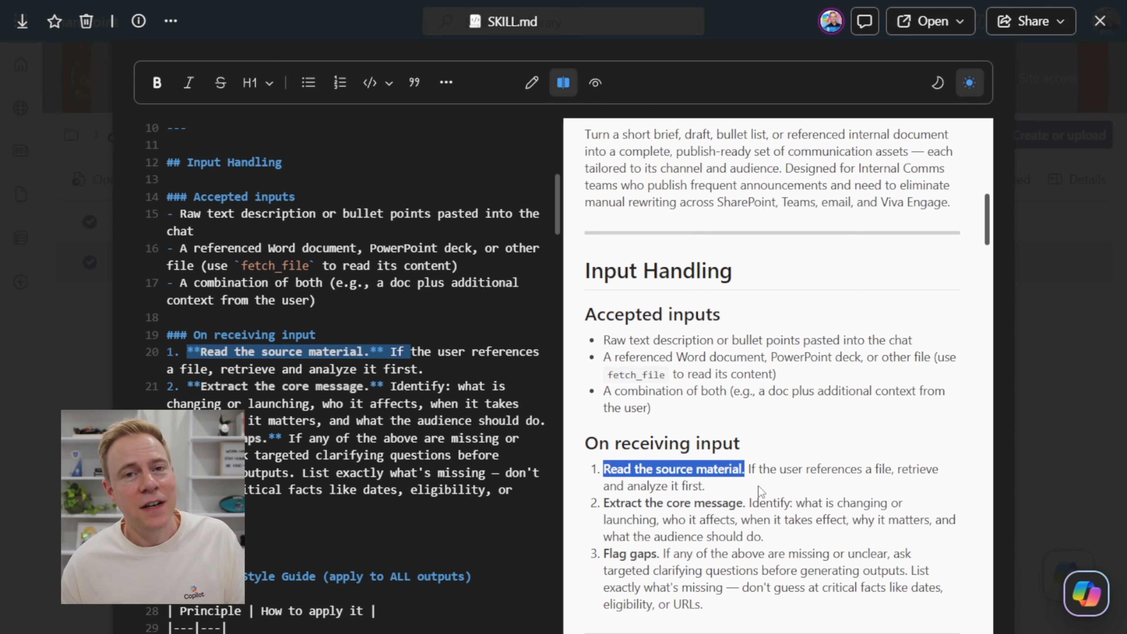
Examine the skill's name and description in the header block at the start of SKILL.md.
{"action": "scroll", "coordinate": [759, 491], "scroll_direction": "up", "scroll_amount": 5}
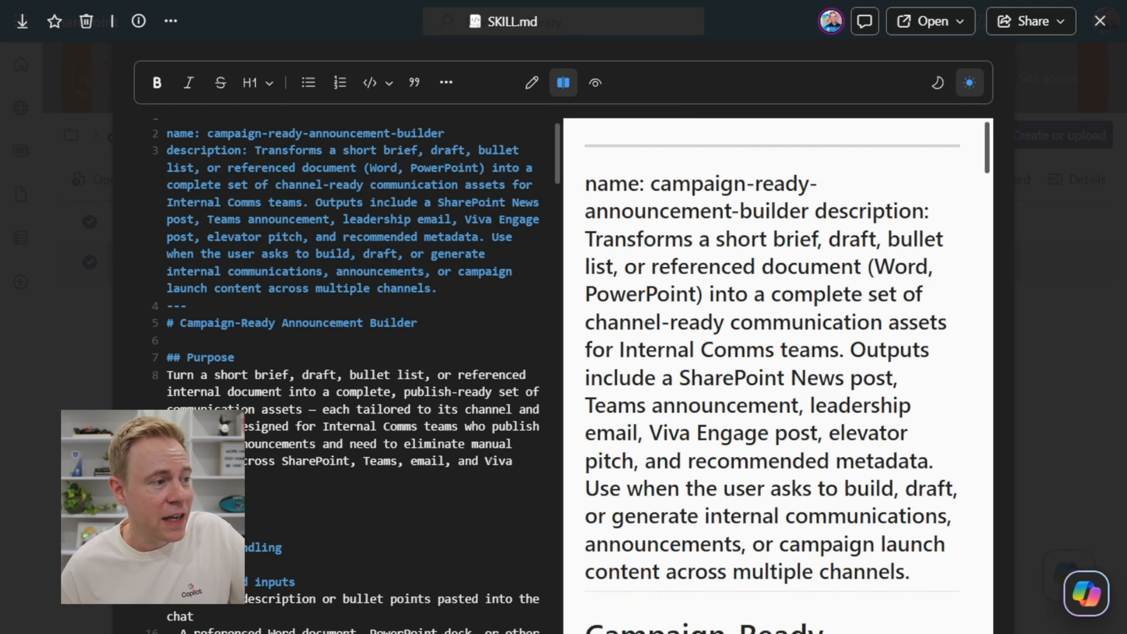
{"action": "scroll", "coordinate": [346, 377], "scroll_direction": "down", "scroll_amount": 2}
{"action": "scroll", "coordinate": [346, 377], "scroll_direction": "up", "scroll_amount": 2}
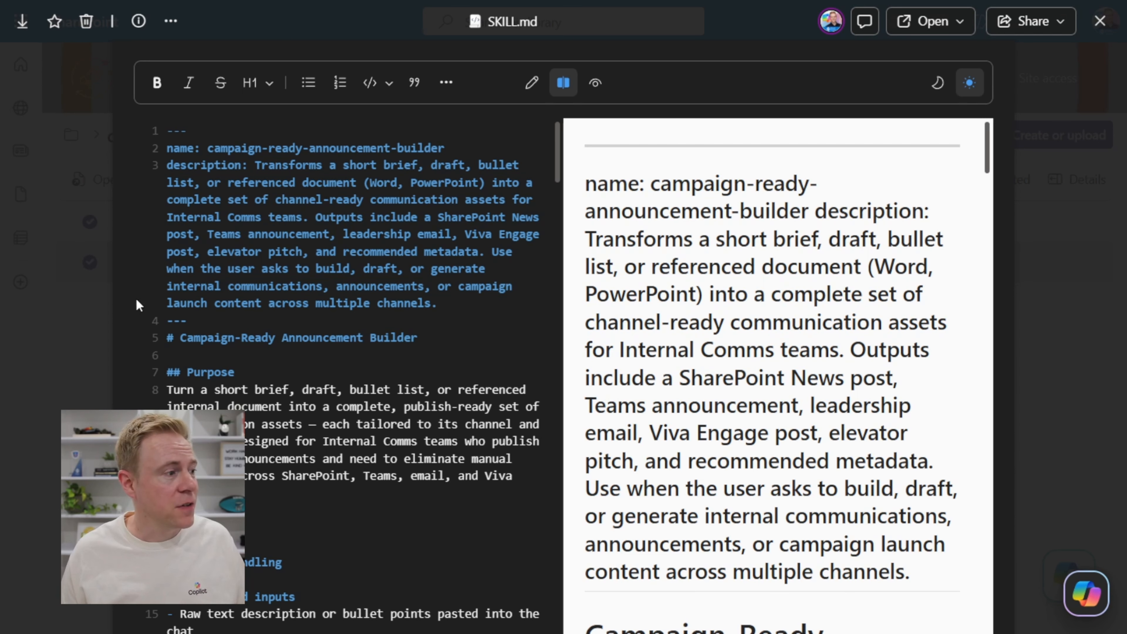
{"action": "left_click_drag", "start_coordinate": [200, 318], "coordinate": [207, 143]}
{"action": "left_click", "coordinate": [207, 177]}
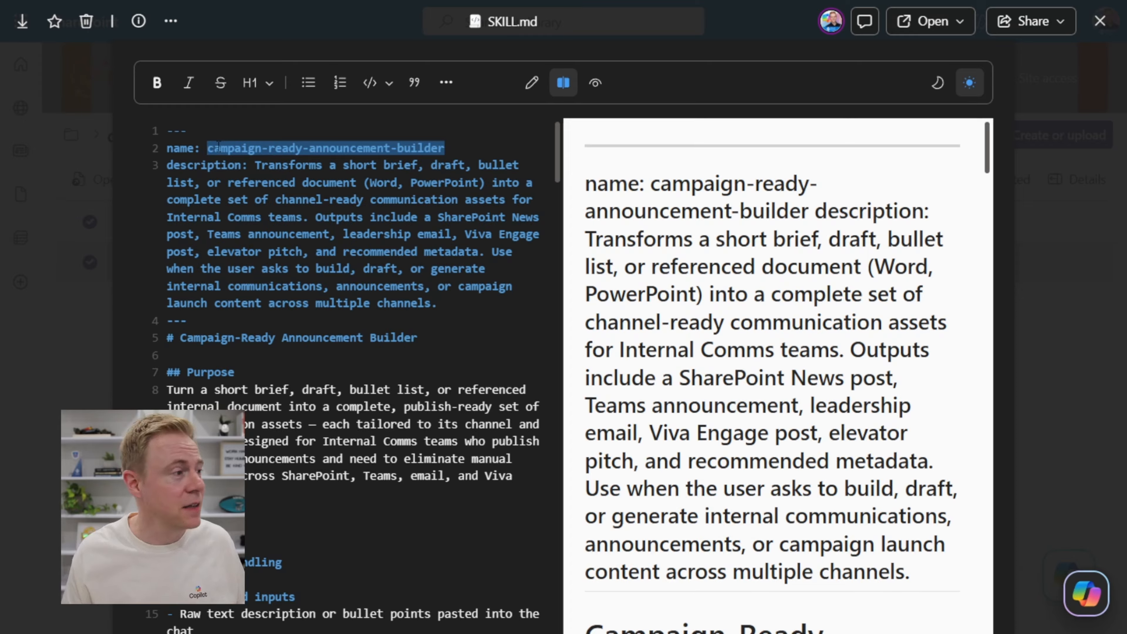
{"action": "left_click_drag", "start_coordinate": [254, 164], "coordinate": [454, 303]}
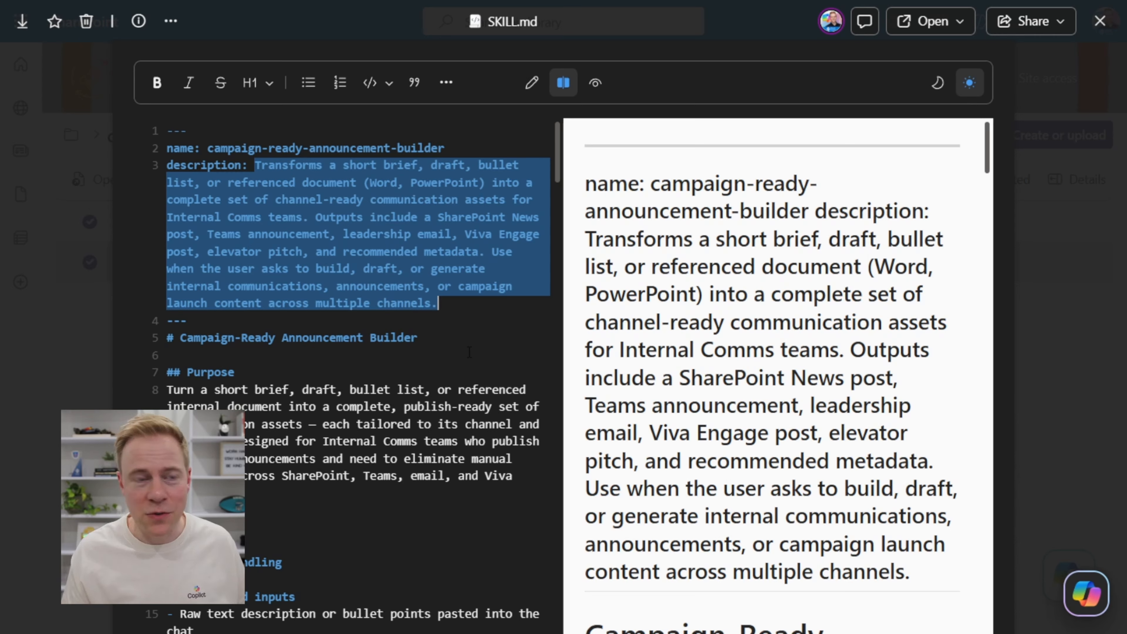
Go through the Purpose, Accepted inputs and On receiving input sections in the markdown source of SKILL.md.
{"action": "scroll", "coordinate": [415, 347], "scroll_direction": "down", "scroll_amount": 2}
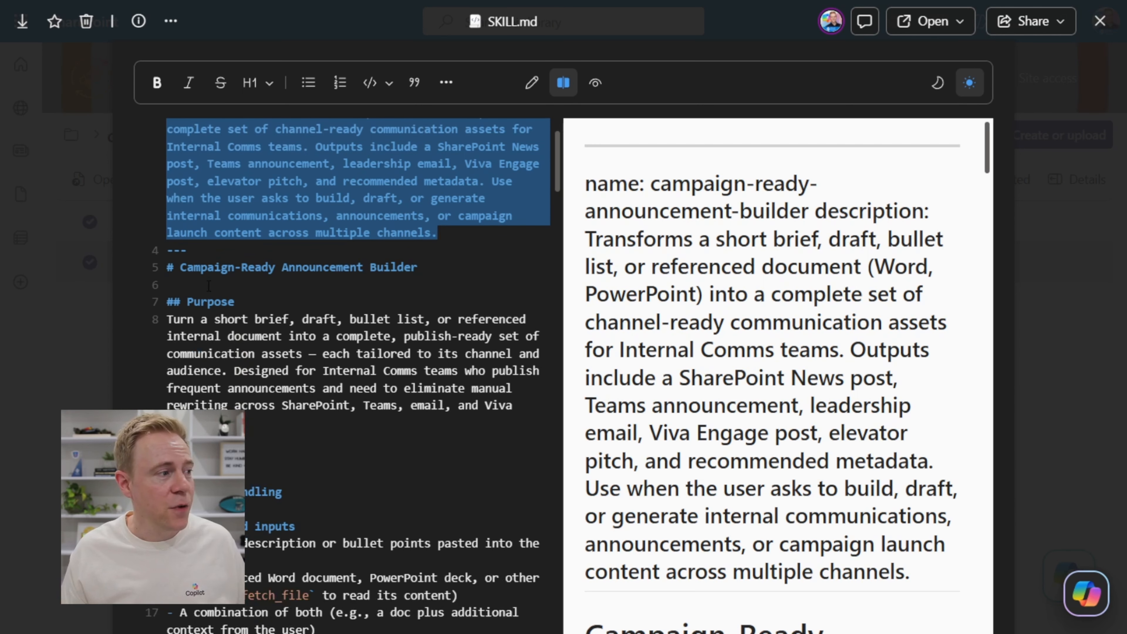
{"action": "left_click_drag", "start_coordinate": [180, 300], "coordinate": [295, 405]}
{"action": "scroll", "coordinate": [202, 298], "scroll_direction": "down", "scroll_amount": 7}
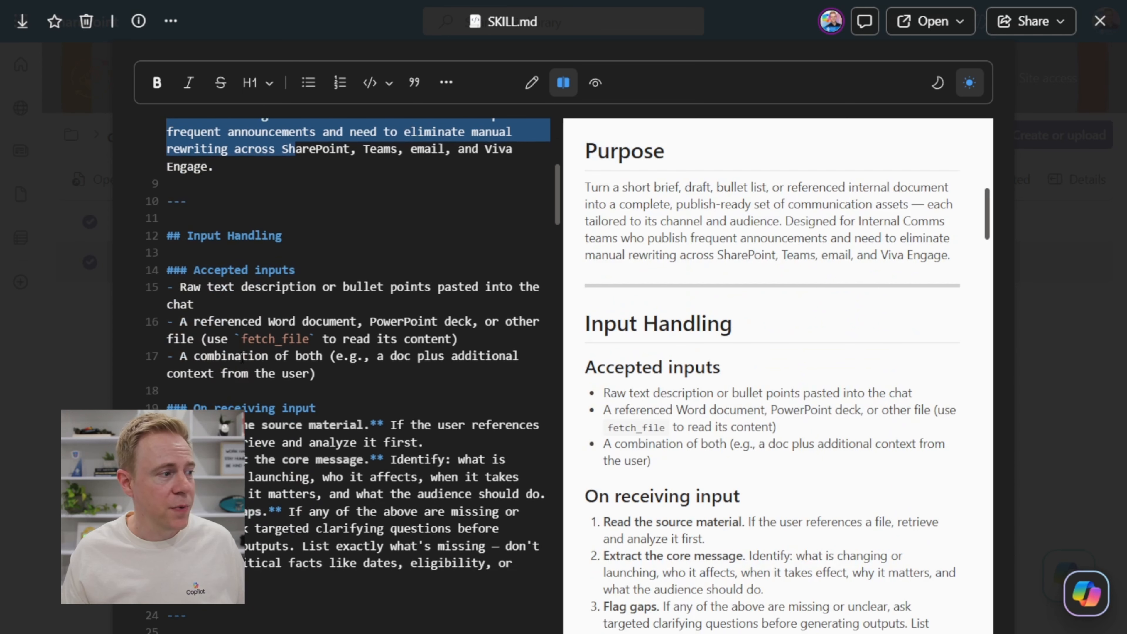
{"action": "left_click_drag", "start_coordinate": [201, 285], "coordinate": [295, 355]}
{"action": "left_click", "coordinate": [269, 372]}
{"action": "scroll", "coordinate": [269, 372], "scroll_direction": "down", "scroll_amount": 3}
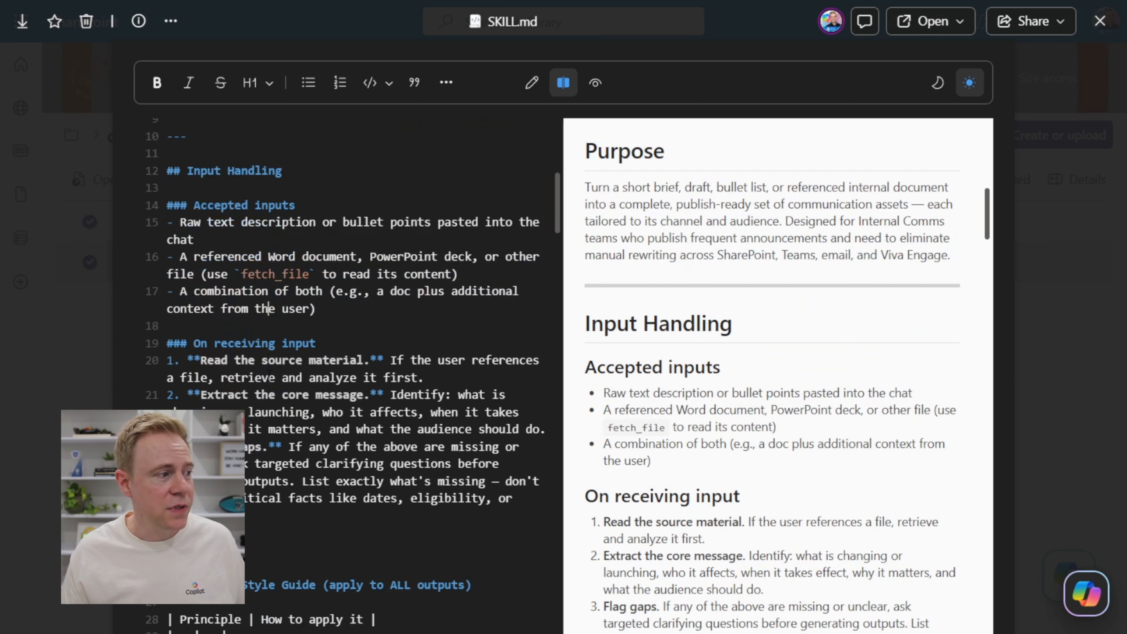
{"action": "left_click_drag", "start_coordinate": [248, 282], "coordinate": [375, 430]}
{"action": "scroll", "coordinate": [376, 430], "scroll_direction": "down", "scroll_amount": 5}
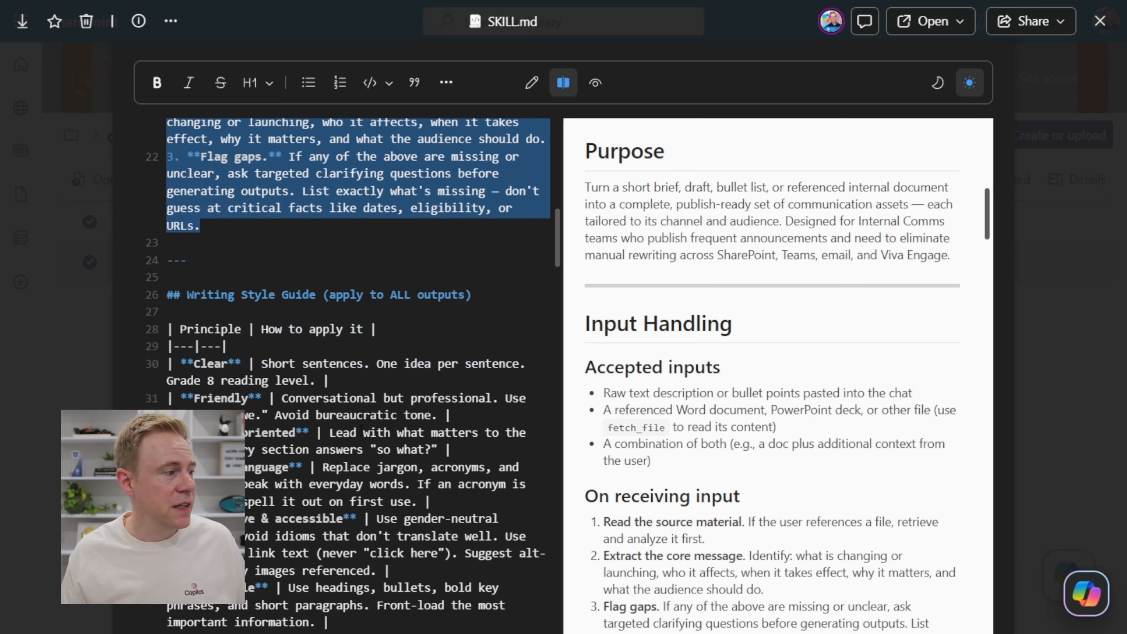
Examine the Writing Style Guide table and the output specifications for the SharePoint News Post, Teams Announcement and Leadership Email.
{"action": "scroll", "coordinate": [807, 402], "scroll_direction": "down", "scroll_amount": 8}
{"action": "scroll", "coordinate": [776, 389], "scroll_direction": "down", "scroll_amount": 3}
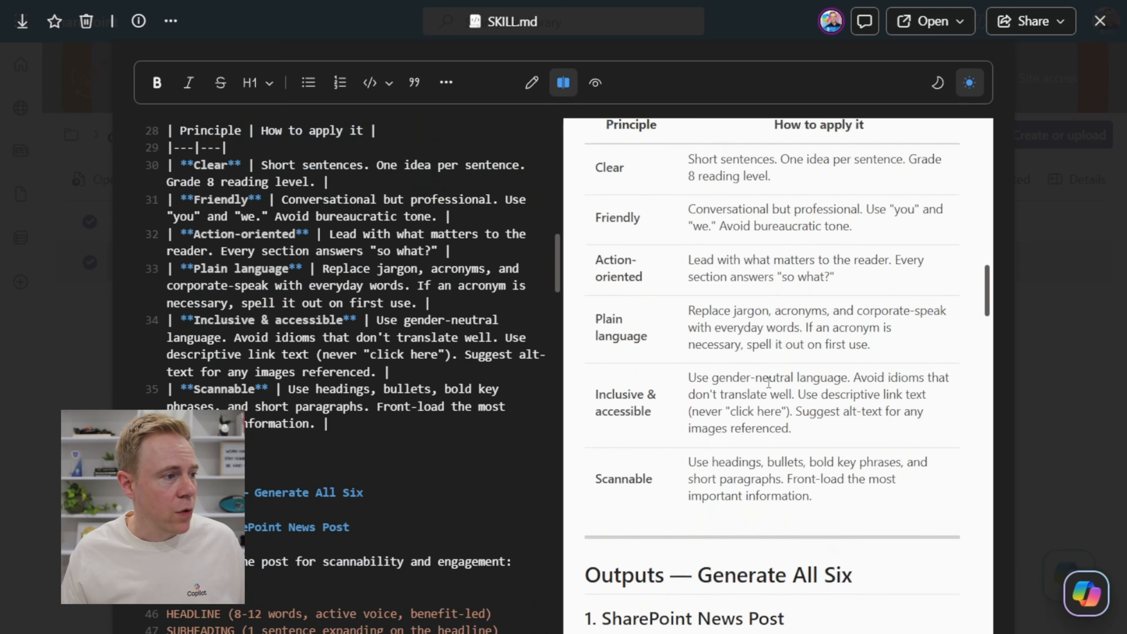
{"action": "scroll", "coordinate": [776, 388], "scroll_direction": "up", "scroll_amount": 2}
{"action": "left_click_drag", "start_coordinate": [733, 282], "coordinate": [789, 573]}
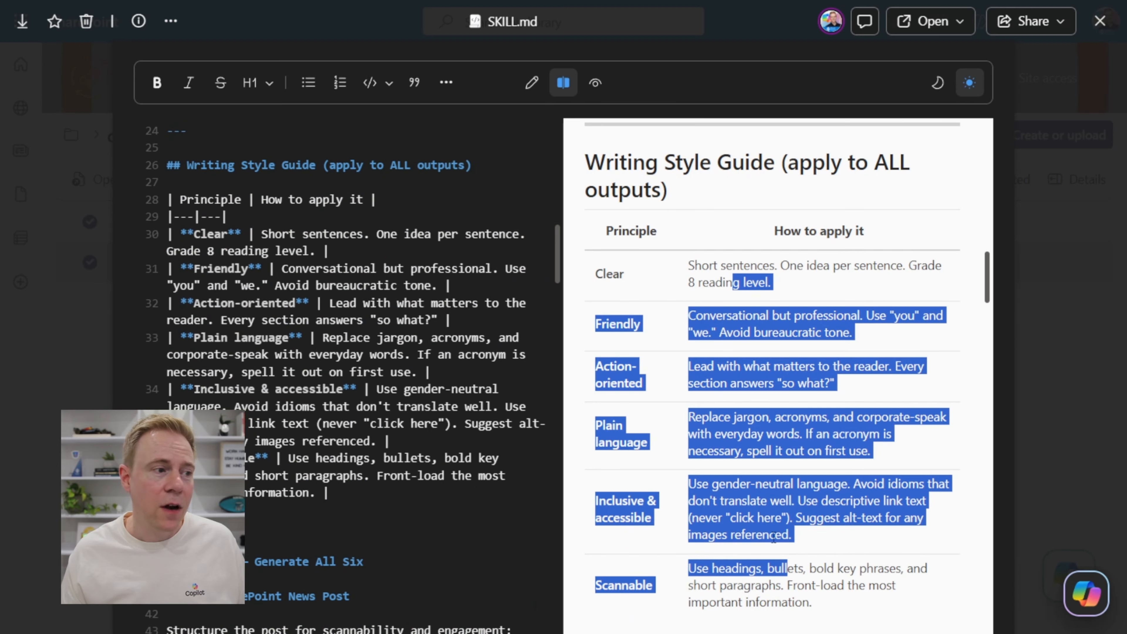
{"action": "left_click", "coordinate": [771, 531]}
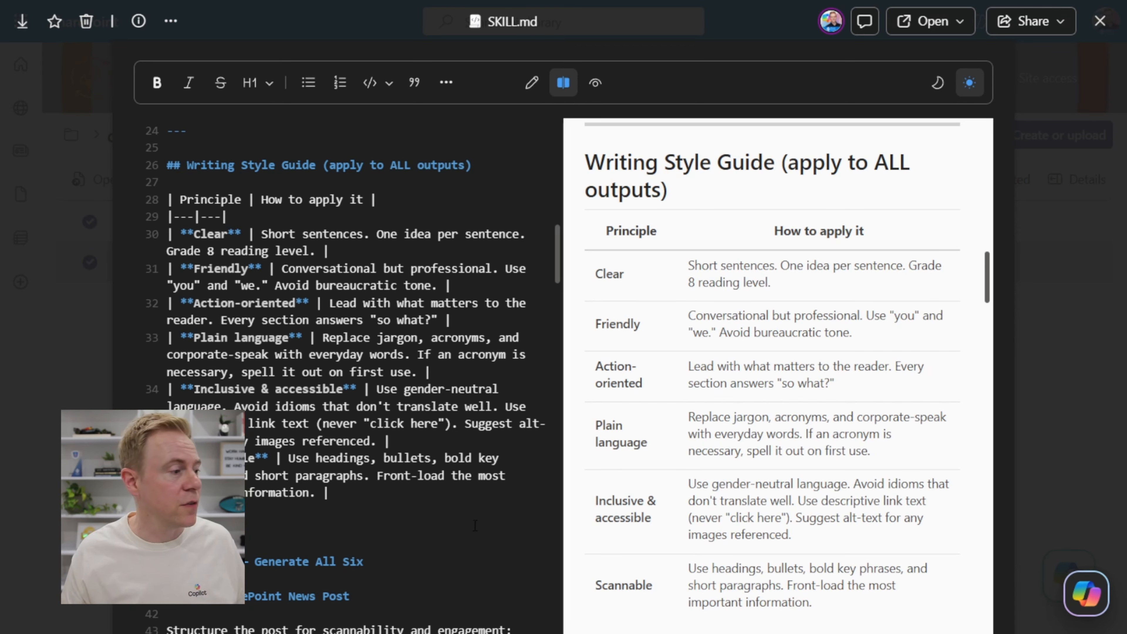
{"action": "scroll", "coordinate": [475, 525], "scroll_direction": "down", "scroll_amount": 5}
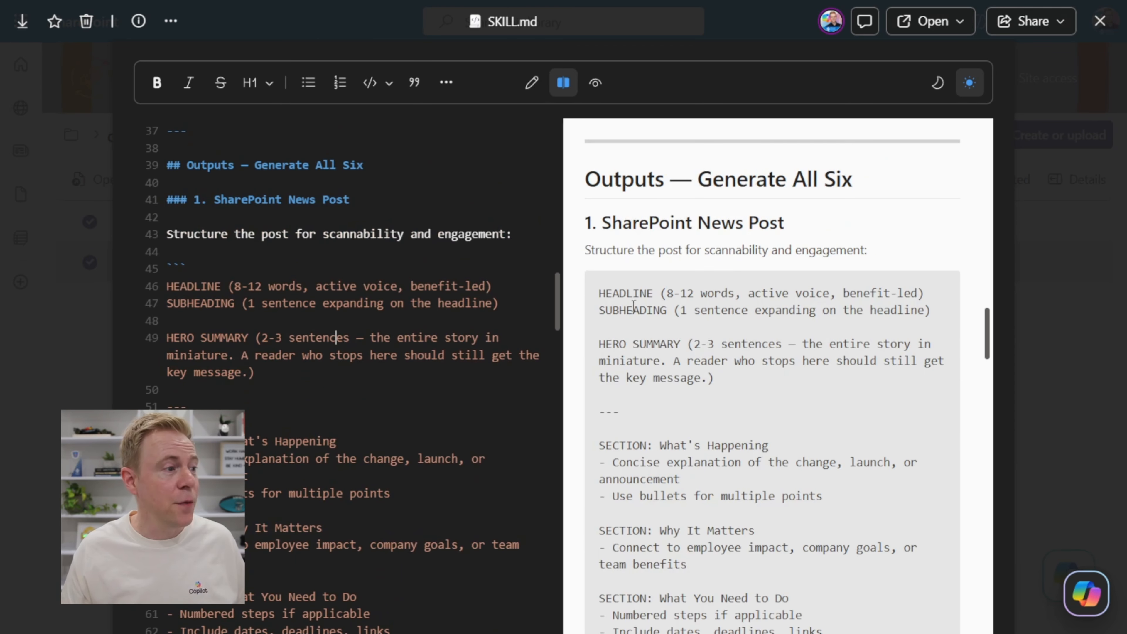
{"action": "scroll", "coordinate": [633, 306], "scroll_direction": "down", "scroll_amount": 10}
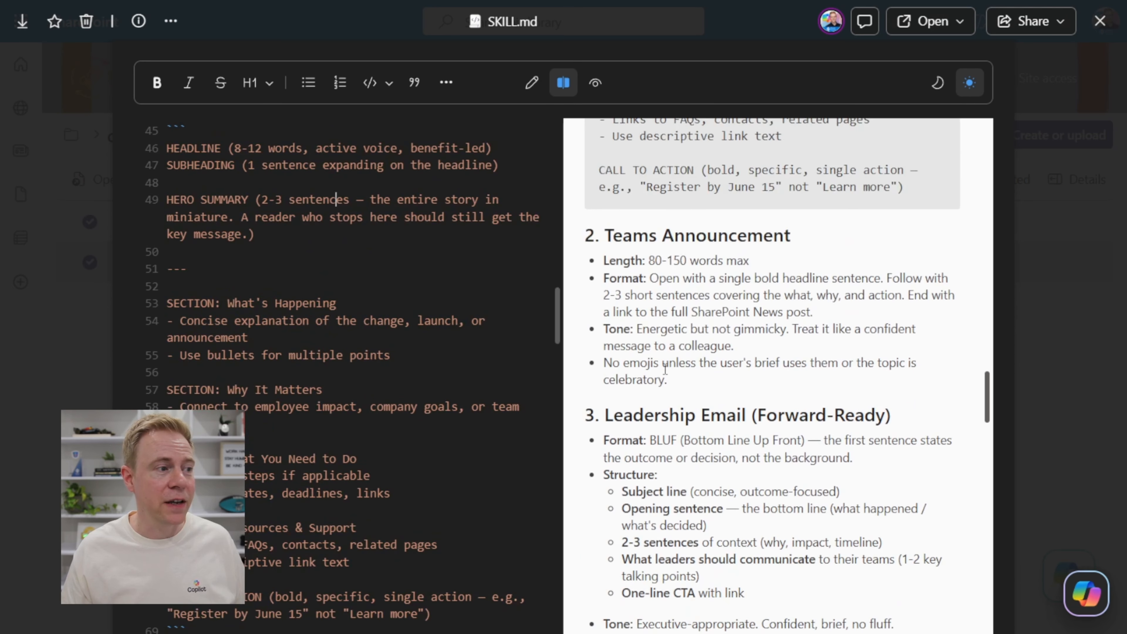
{"action": "scroll", "coordinate": [665, 369], "scroll_direction": "up", "scroll_amount": 1}
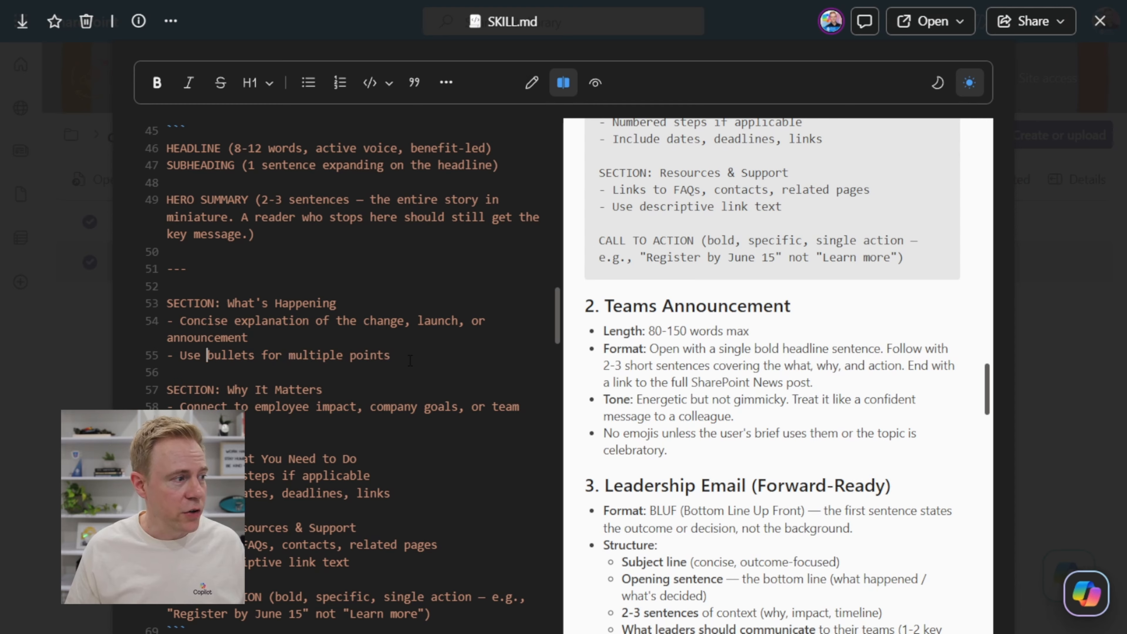
Try inserting "numbered" before "bullets for multiple points" in the What's Happening section and remove the word again.
{"action": "type", "text": "numbered"}
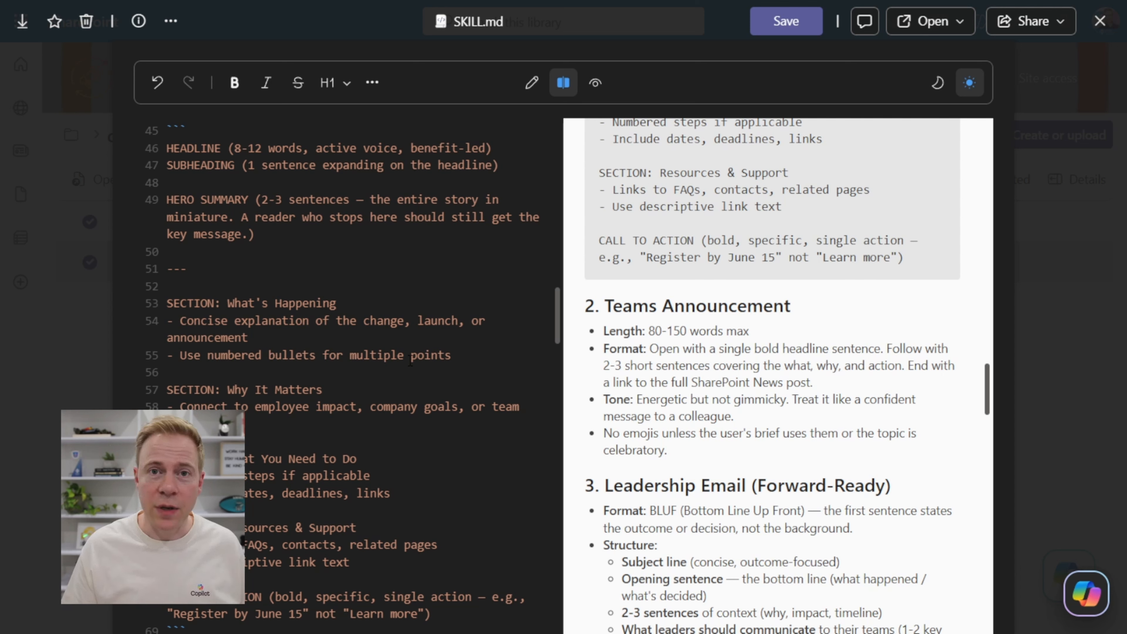
{"action": "key", "text": "ctrl+shift+Left"}
{"action": "key", "text": "BackSpace"}
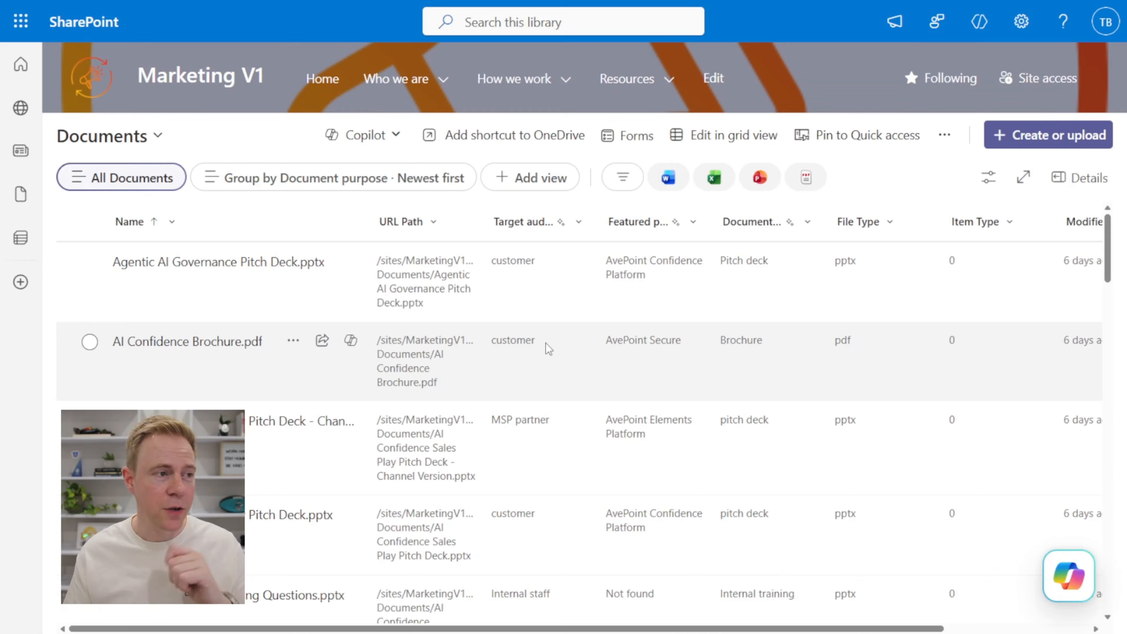
Start a new Ask SharePoint quick step for selected files in the Marketing V1 Documents library and name it "Create Announcements".
{"action": "left_click", "coordinate": [945, 136]}
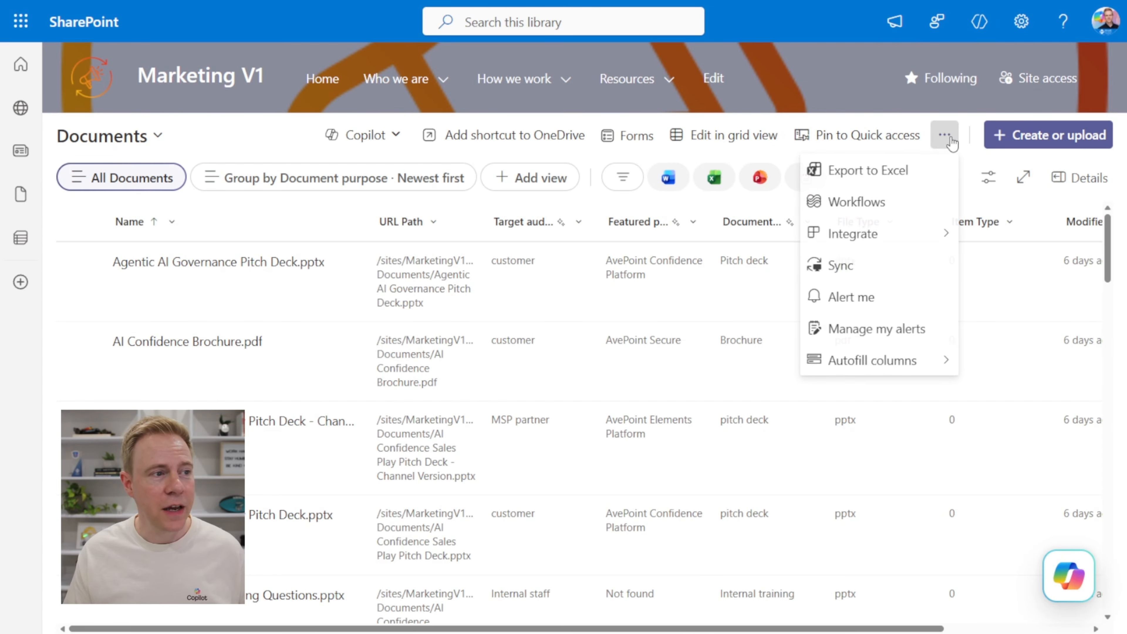
{"action": "mouse_move", "coordinate": [951, 232]}
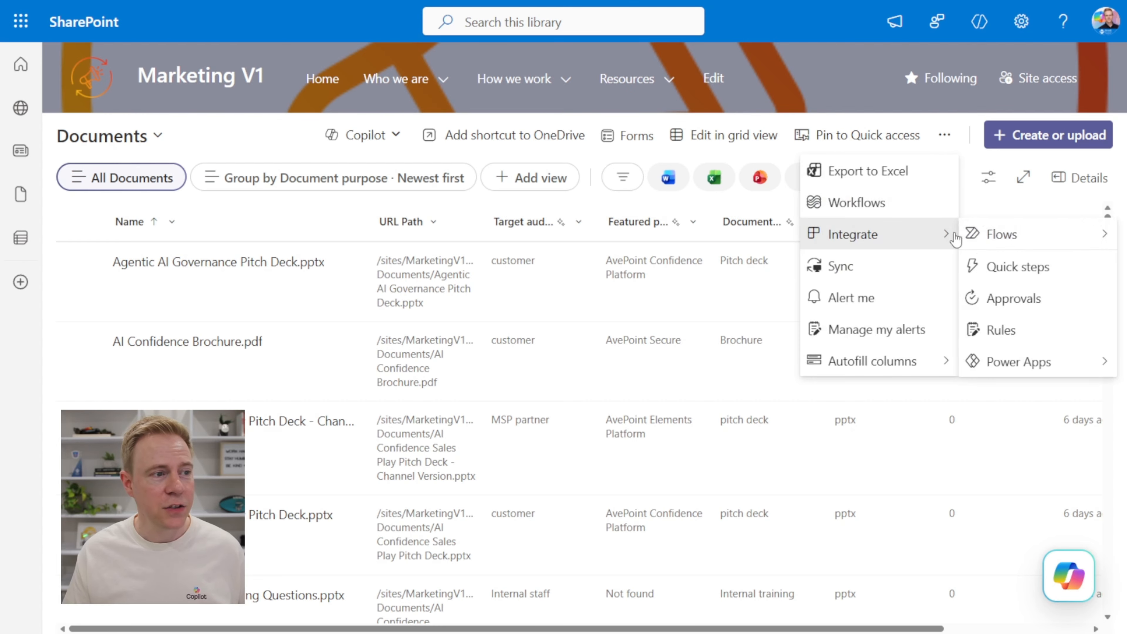
{"action": "left_click", "coordinate": [996, 267]}
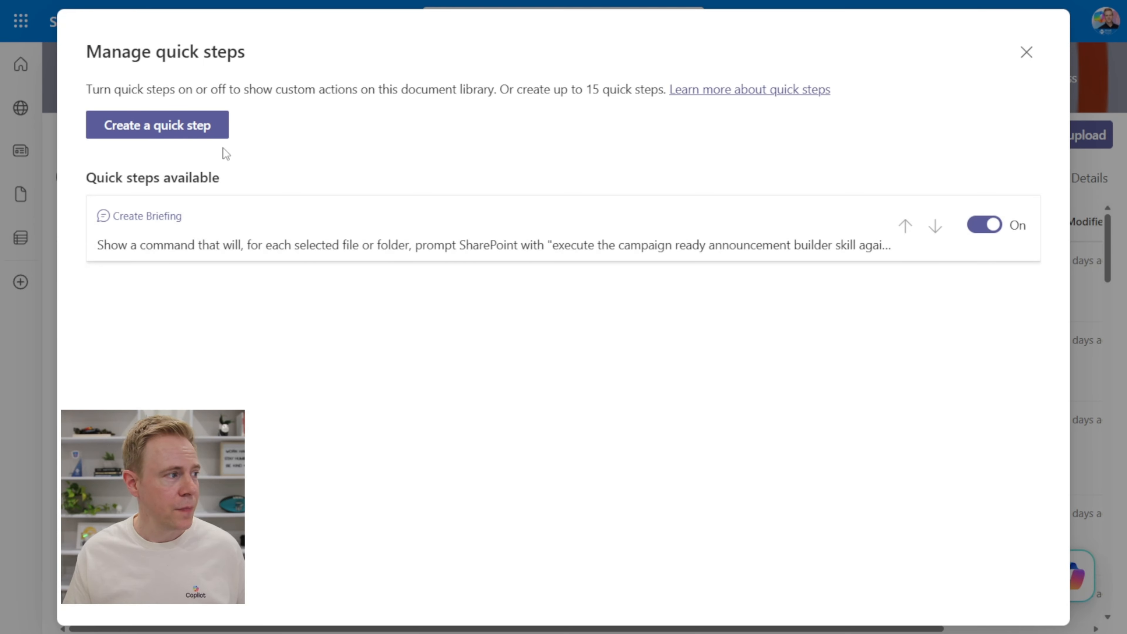
{"action": "left_click", "coordinate": [205, 131]}
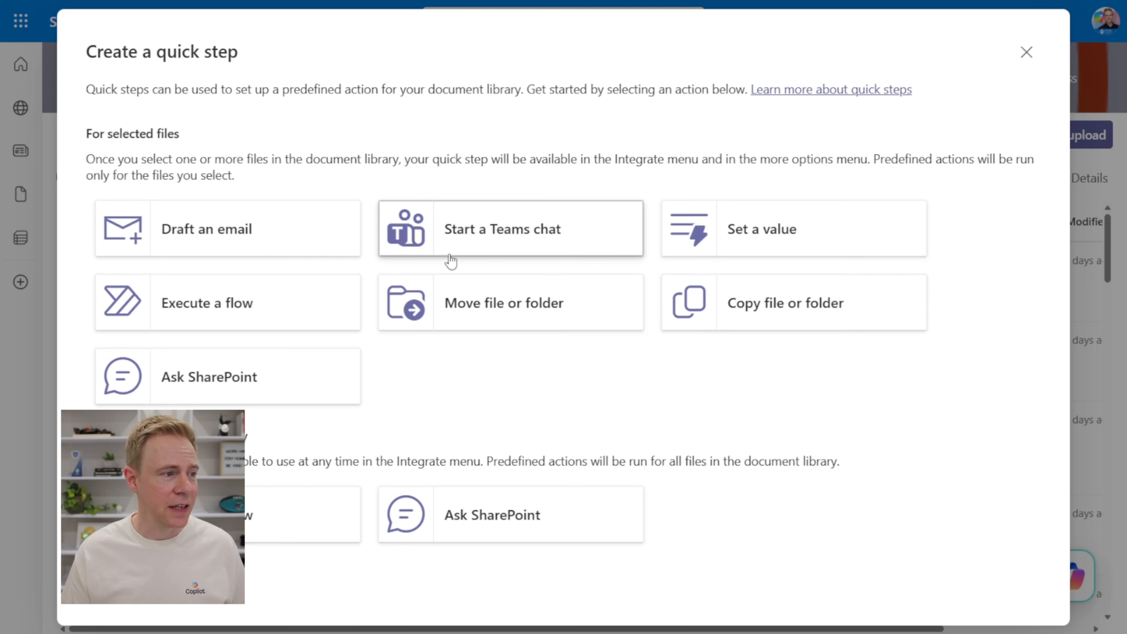
{"action": "left_click", "coordinate": [280, 389]}
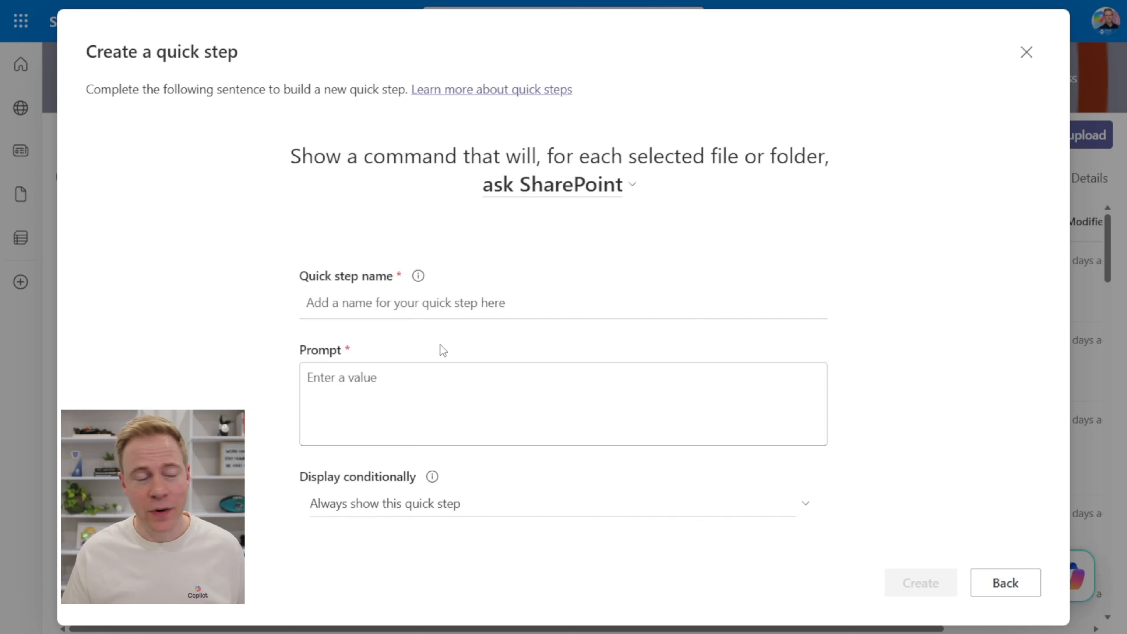
{"action": "left_click", "coordinate": [422, 311]}
{"action": "type", "text": "C"}
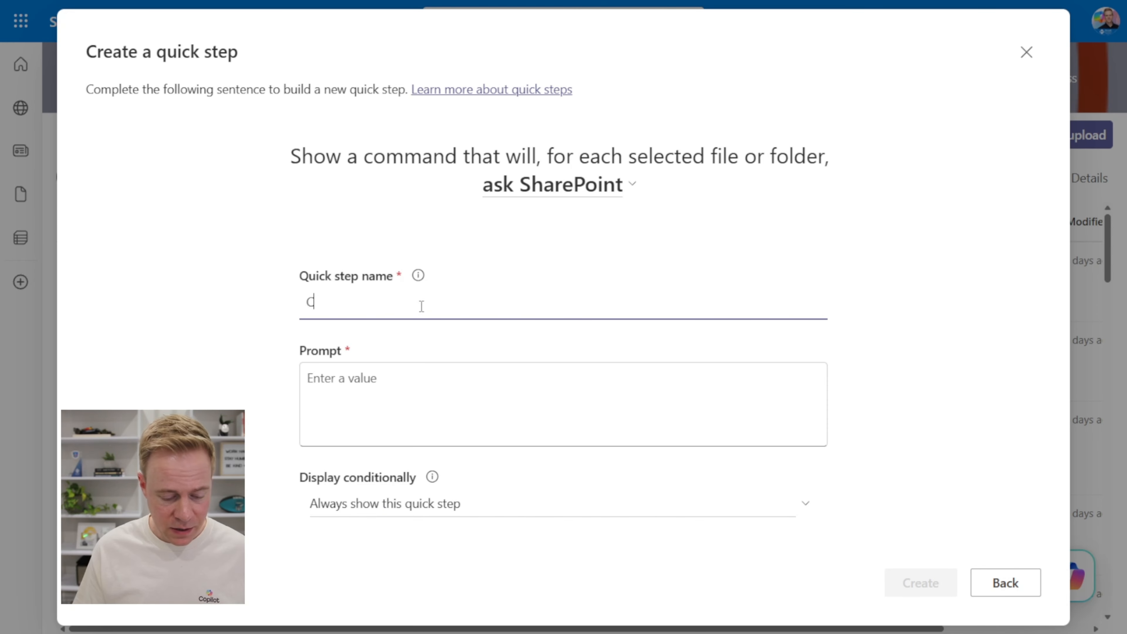
{"action": "type", "text": "reate Announcements"}
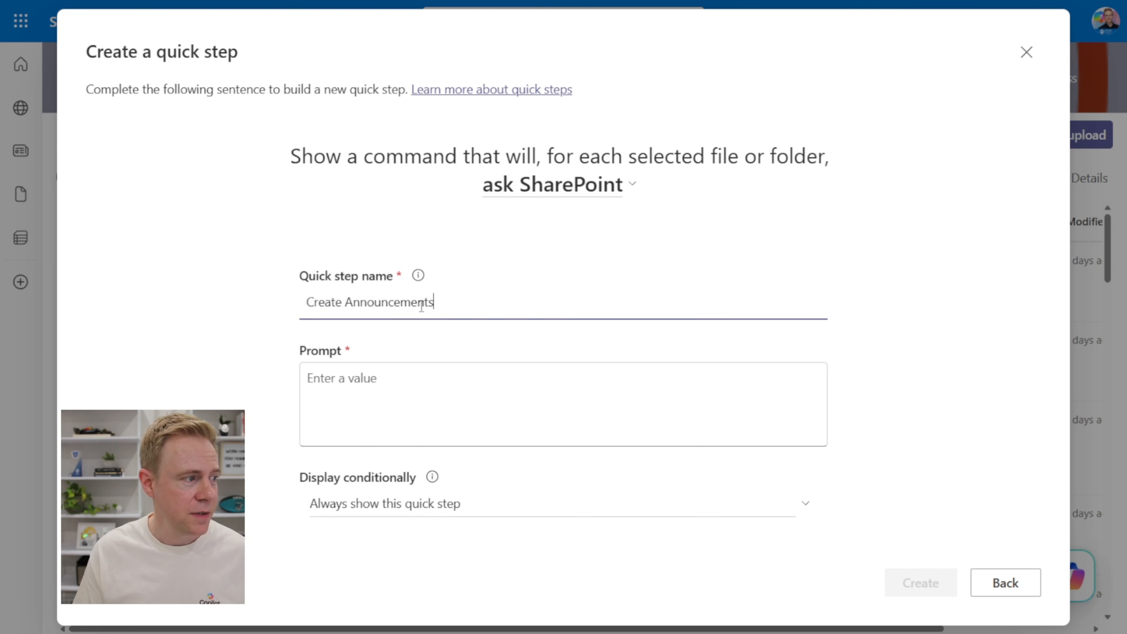
Set the quick step's prompt to "Execute the campaign-ready announcement builder skill against this document" and create the quick step.
{"action": "left_click", "coordinate": [353, 413]}
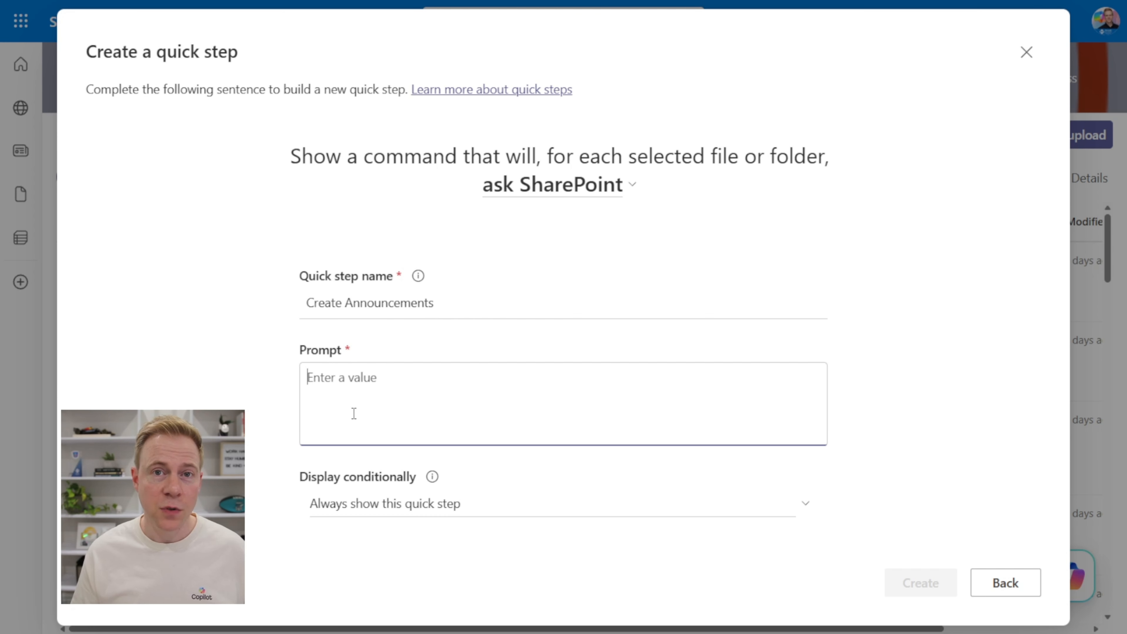
{"action": "type", "text": "Ex"}
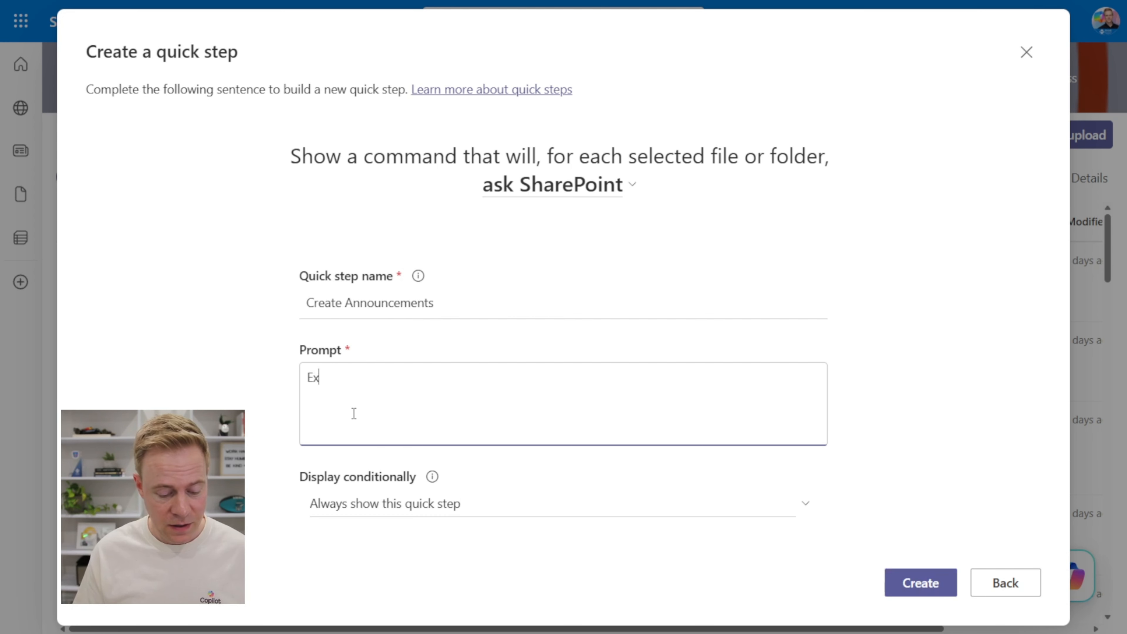
{"action": "type", "text": "ecute the campaing"}
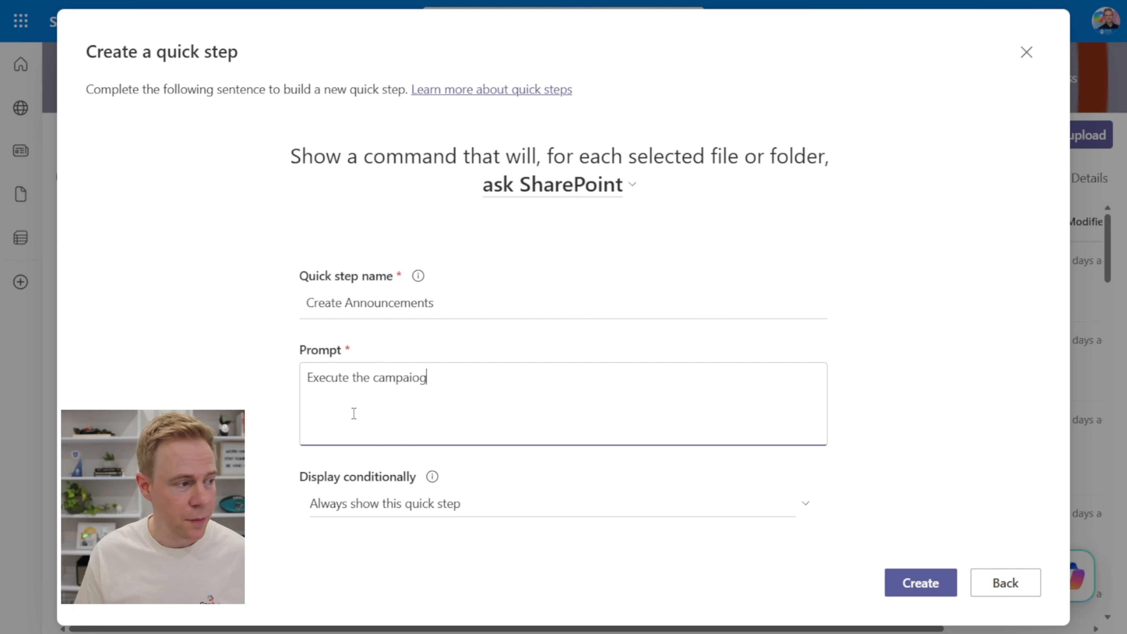
{"action": "key", "text": "BackSpace"}
{"action": "key", "text": "BackSpace"}
{"action": "type", "text": "gn0"}
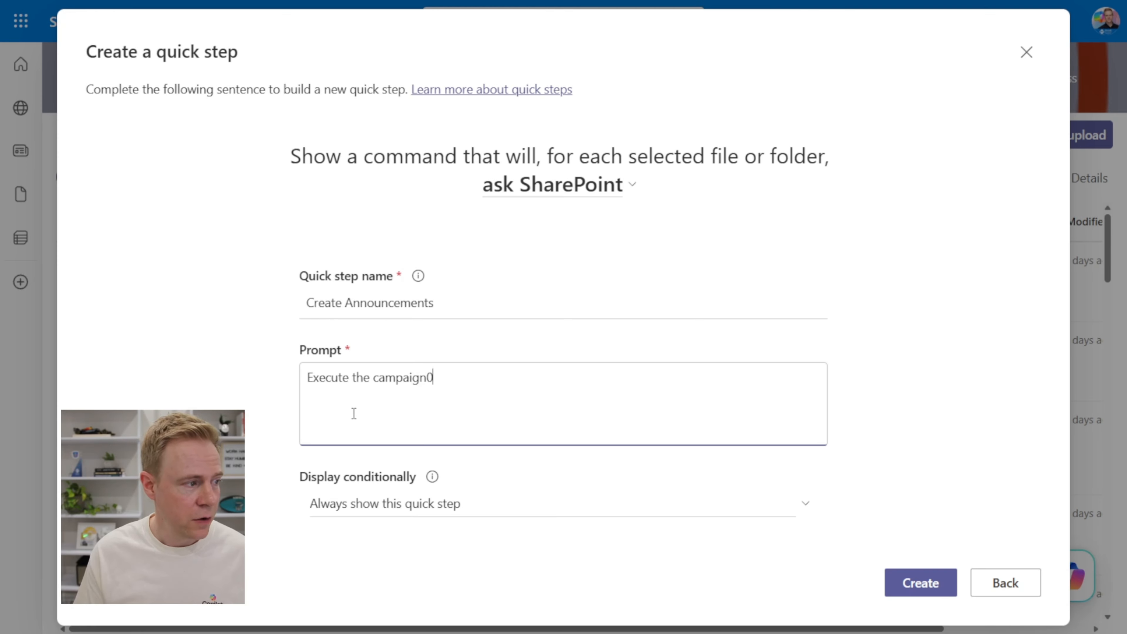
{"action": "key", "text": "BackSpace"}
{"action": "type", "text": "-ready announ"}
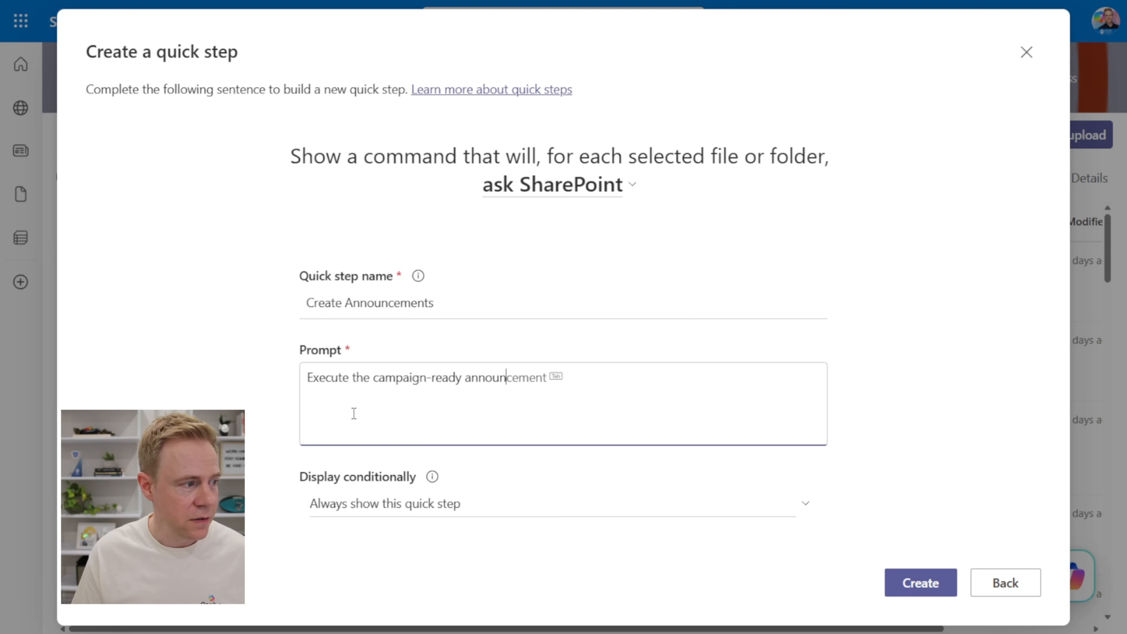
{"action": "type", "text": "cement builder skill against"}
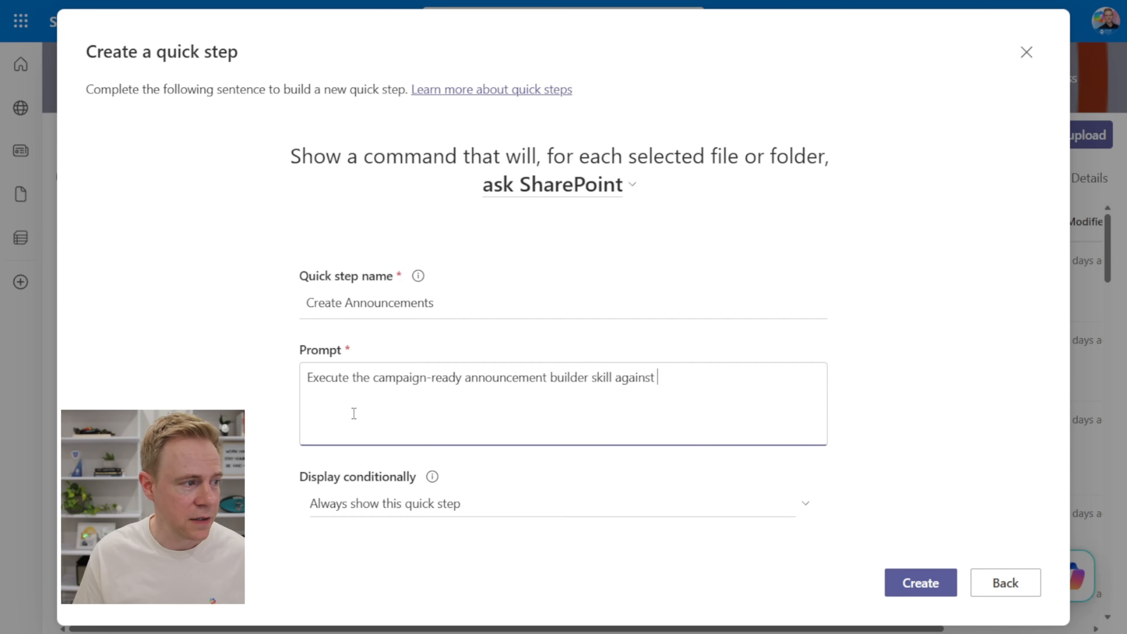
{"action": "type", "text": "document"}
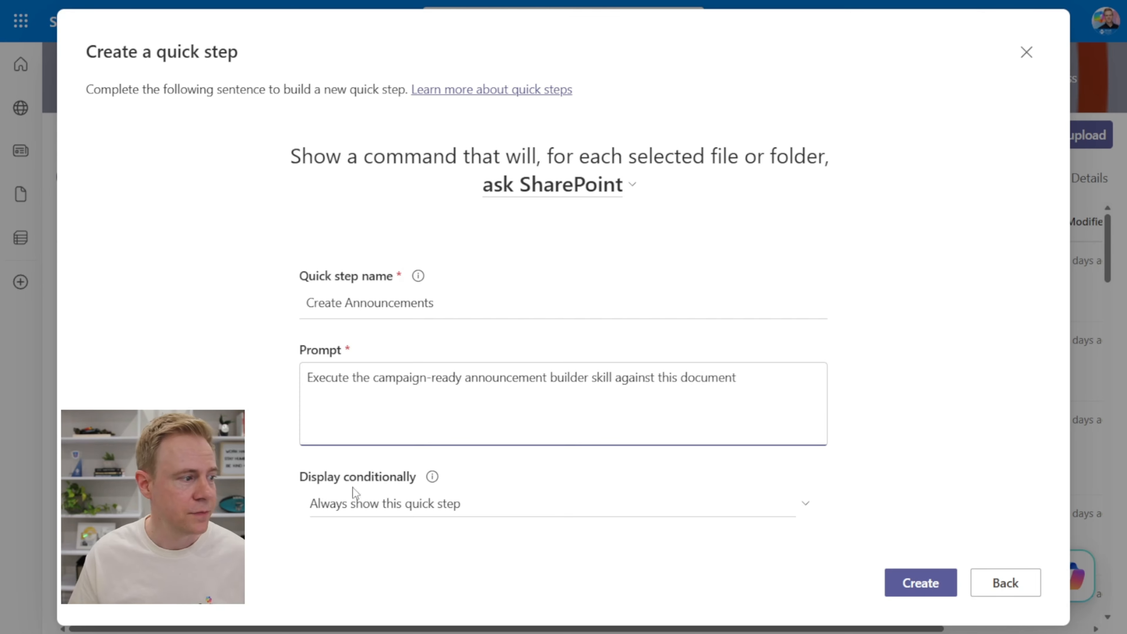
{"action": "left_click", "coordinate": [918, 597]}
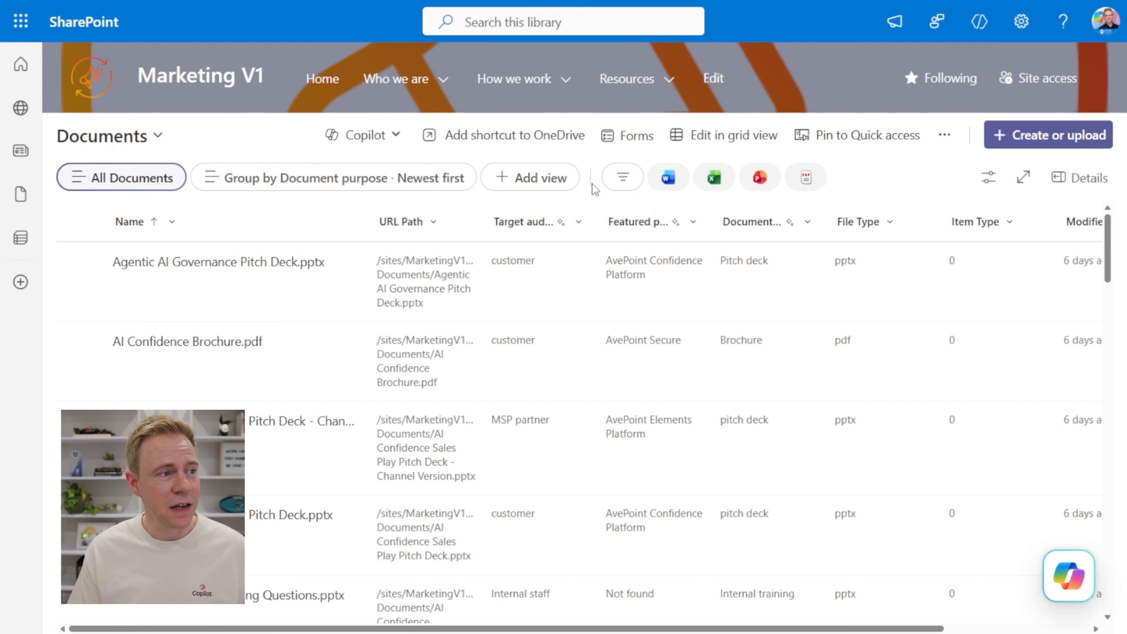
Add a Quick steps column named "Create Announcement" to the Documents library, using the Create Announcements quick step.
{"action": "scroll", "coordinate": [922, 322], "scroll_direction": "right", "scroll_amount": 4}
{"action": "left_click", "coordinate": [1017, 227]}
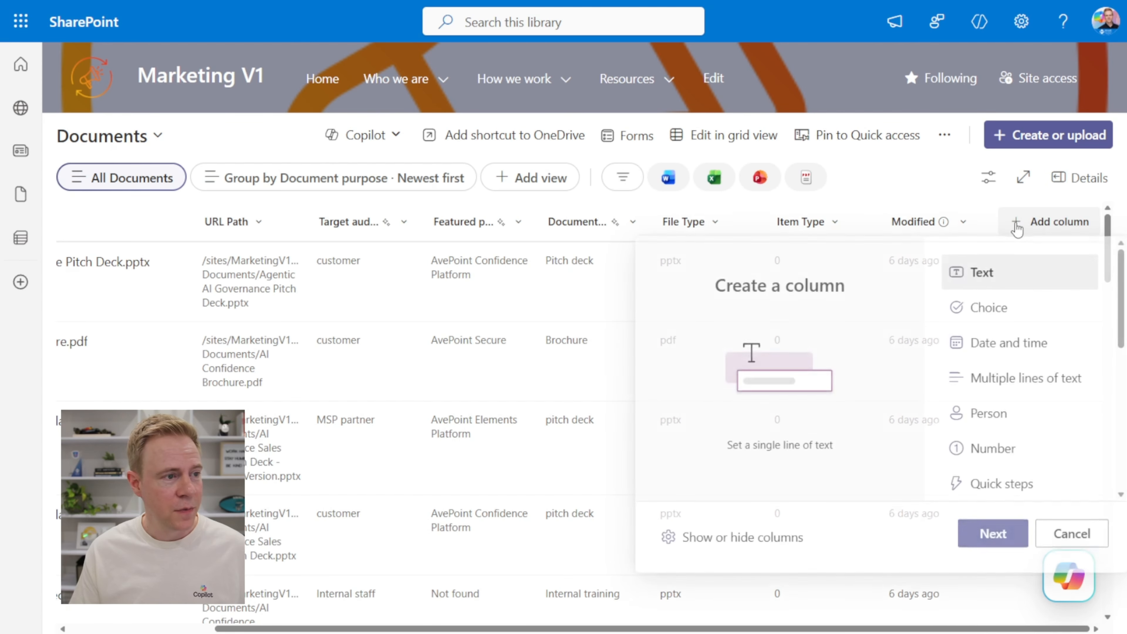
{"action": "left_click", "coordinate": [1011, 488]}
{"action": "left_click", "coordinate": [993, 536]}
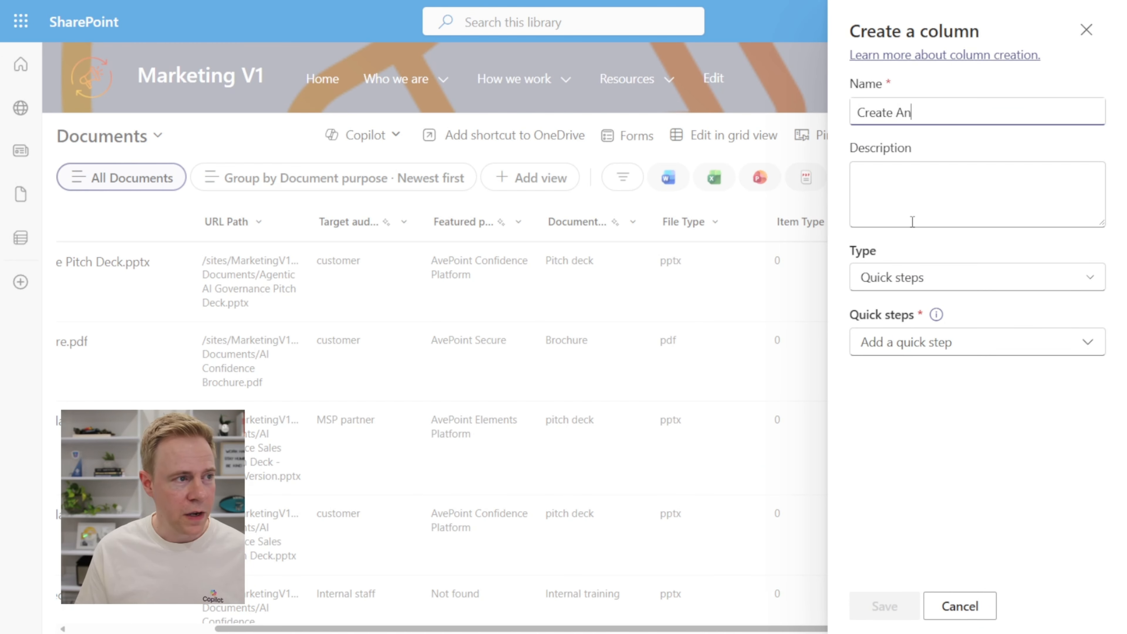
{"action": "left_click", "coordinate": [963, 344]}
{"action": "left_click", "coordinate": [940, 406]}
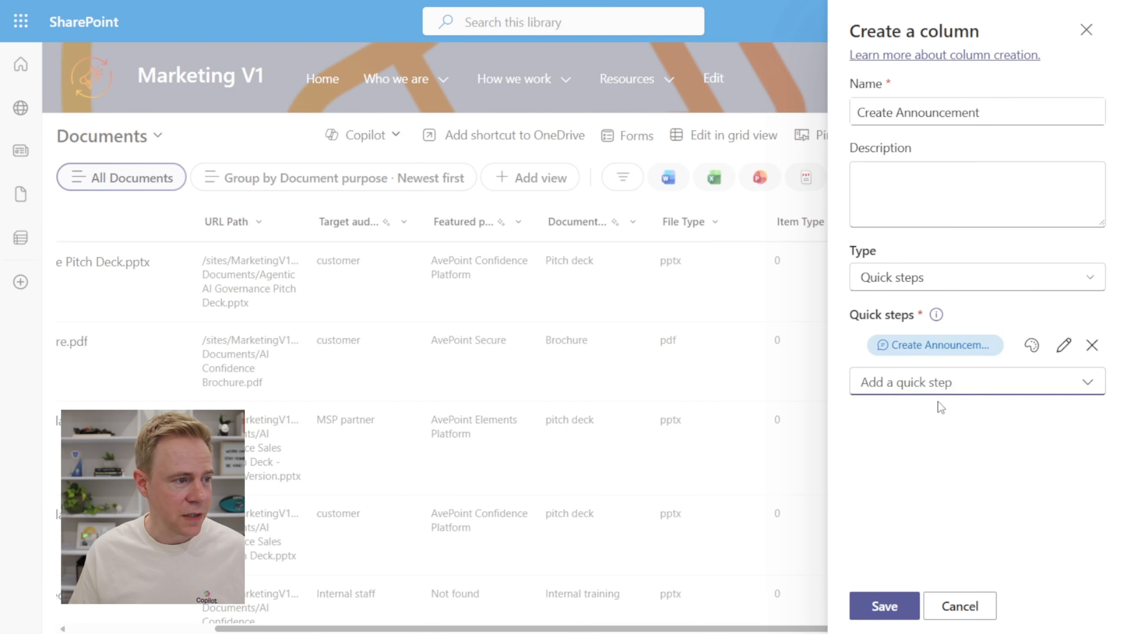
{"action": "left_click", "coordinate": [900, 605]}
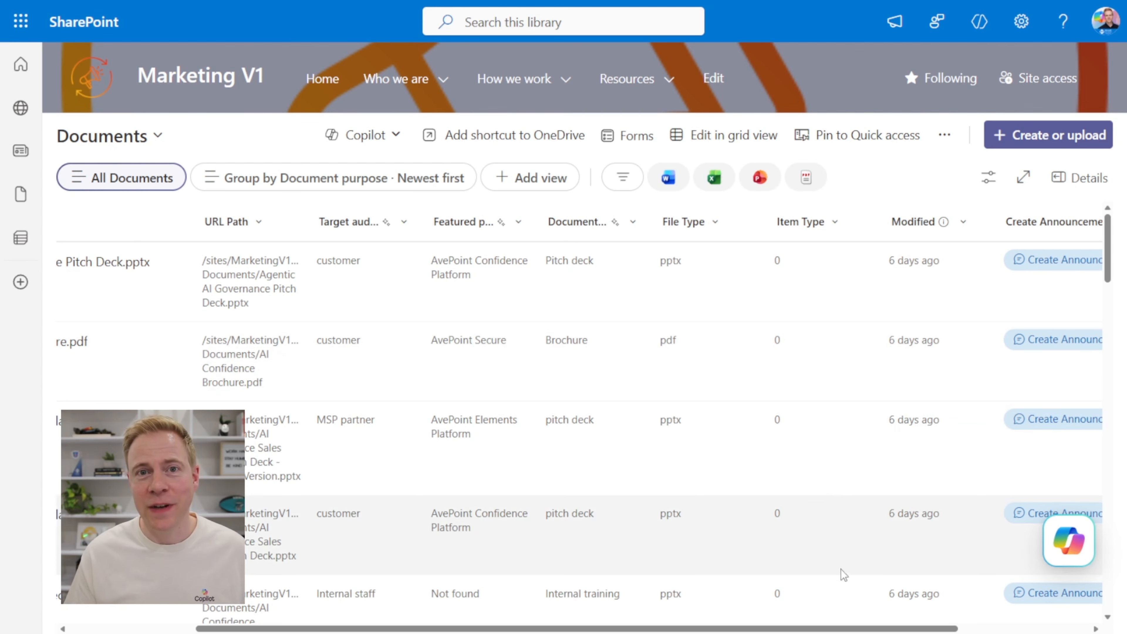
Run the Create Announcements quick step on the Elements Brochure, Baseline Management PDF and review the skill's response.
{"action": "scroll", "coordinate": [510, 515], "scroll_direction": "down", "scroll_amount": 10}
{"action": "scroll", "coordinate": [602, 557], "scroll_direction": "left", "scroll_amount": 5}
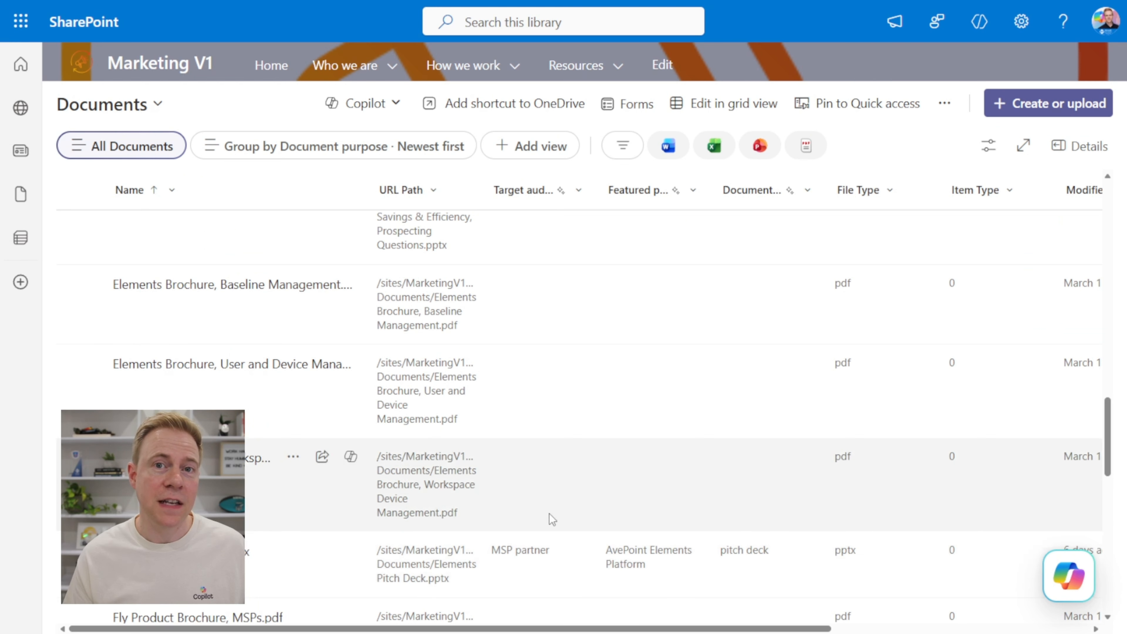
{"action": "left_click", "coordinate": [228, 312]}
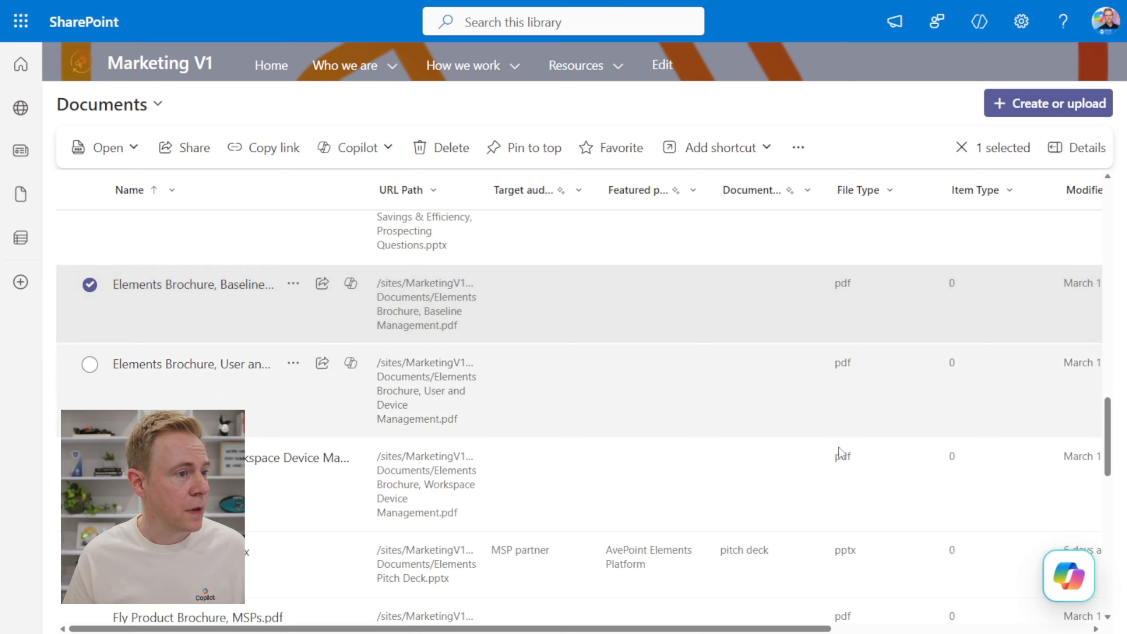
{"action": "scroll", "coordinate": [998, 319], "scroll_direction": "right", "scroll_amount": 5}
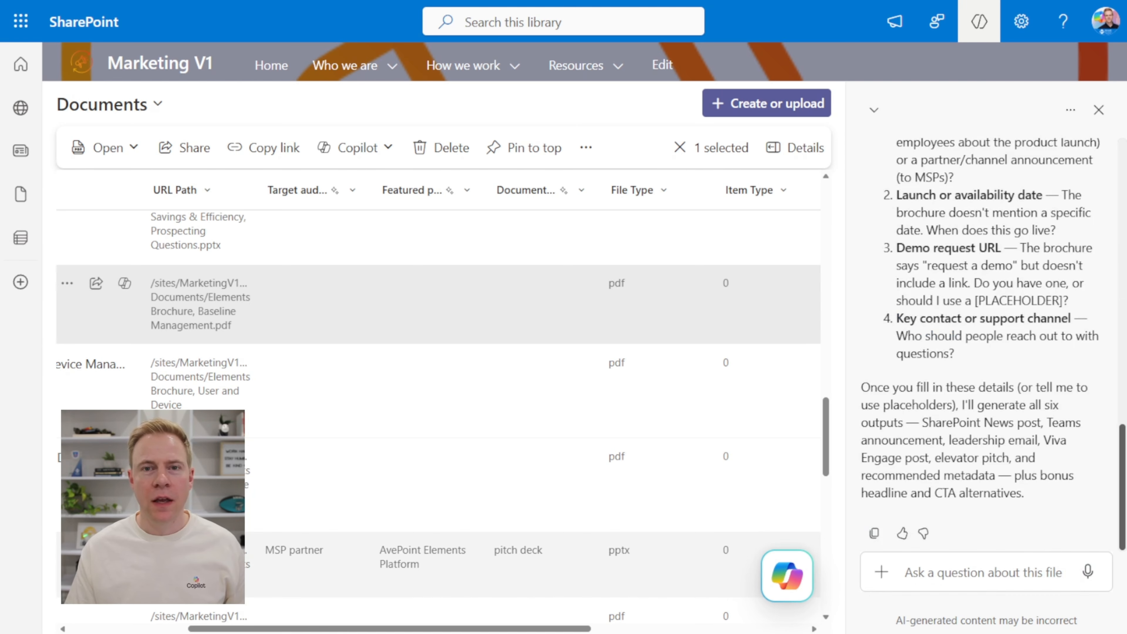
{"action": "scroll", "coordinate": [930, 401], "scroll_direction": "up", "scroll_amount": 10}
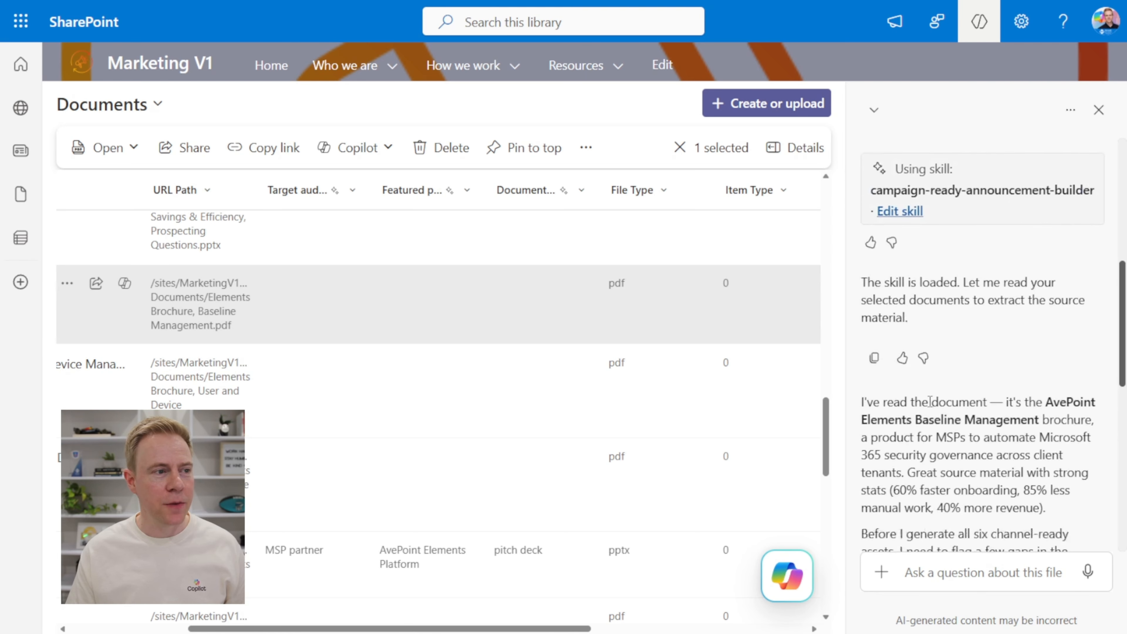
{"action": "scroll", "coordinate": [930, 402], "scroll_direction": "down", "scroll_amount": 4}
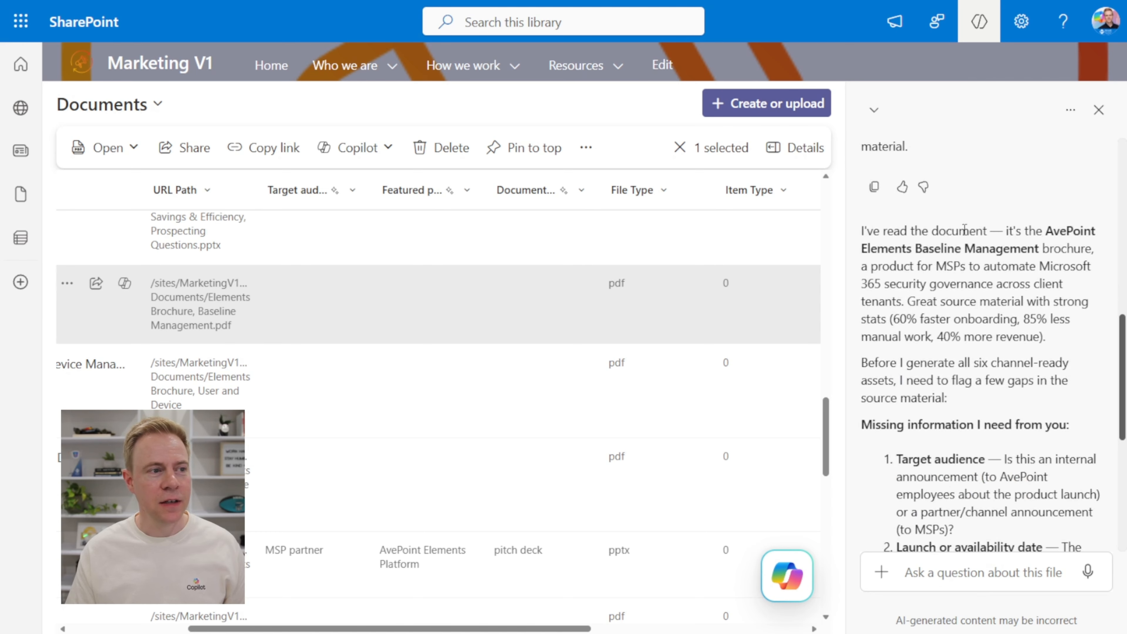
{"action": "scroll", "coordinate": [962, 299], "scroll_direction": "down", "scroll_amount": 5}
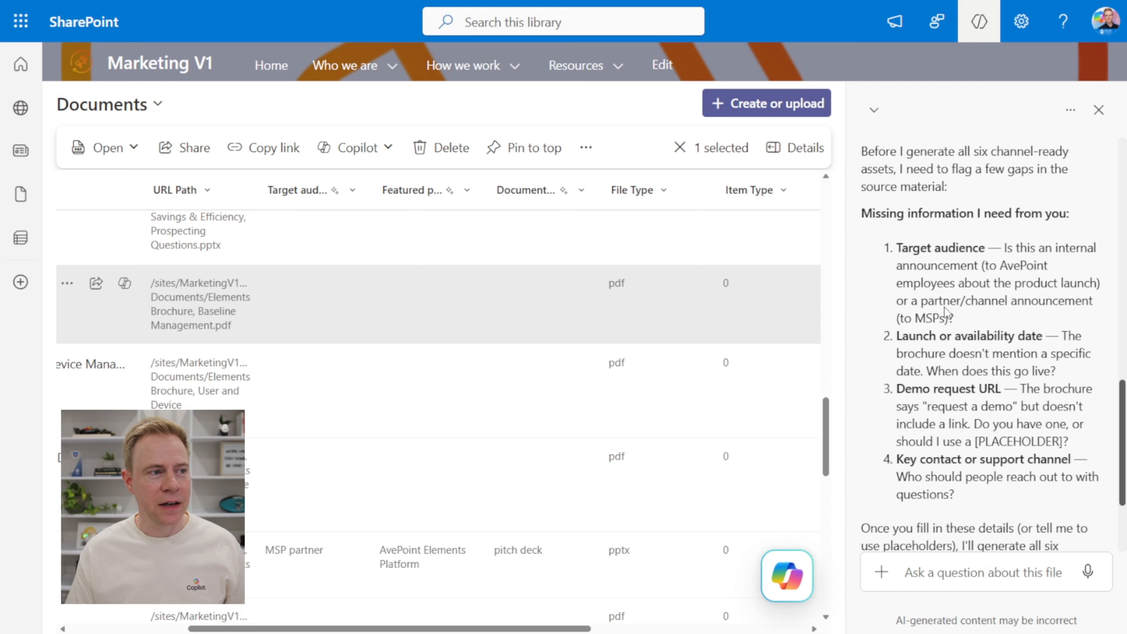
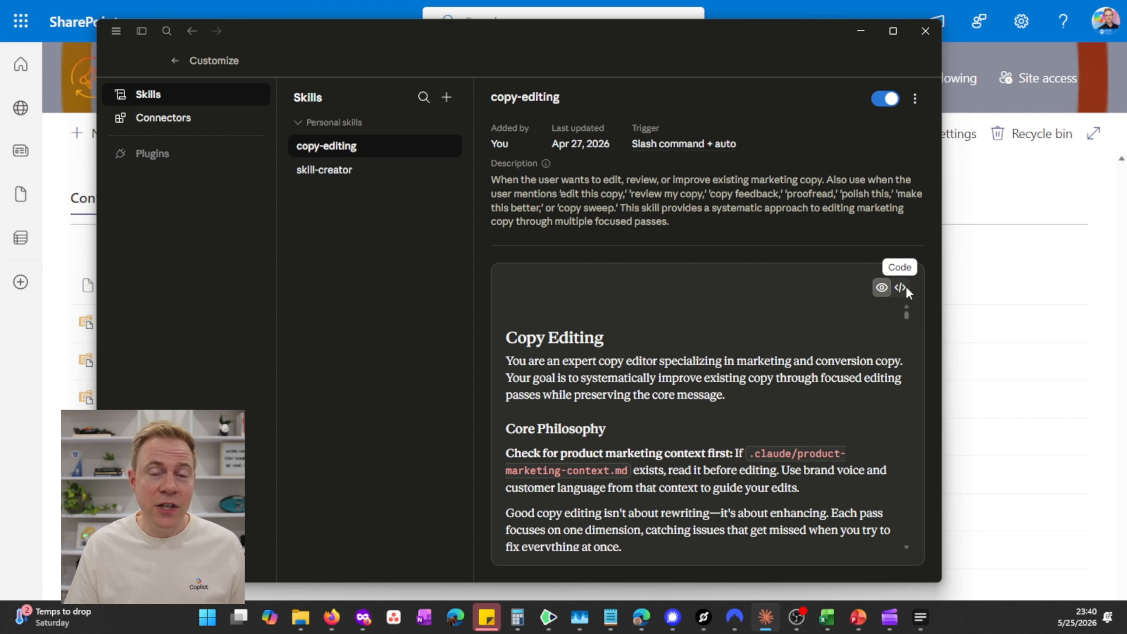
Copy the full source code of the copy-editing skill in Claude and paste it into a blank Notepad document.
{"action": "scroll", "coordinate": [839, 325], "scroll_direction": "down", "scroll_amount": 3}
{"action": "scroll", "coordinate": [801, 369], "scroll_direction": "up", "scroll_amount": 3}
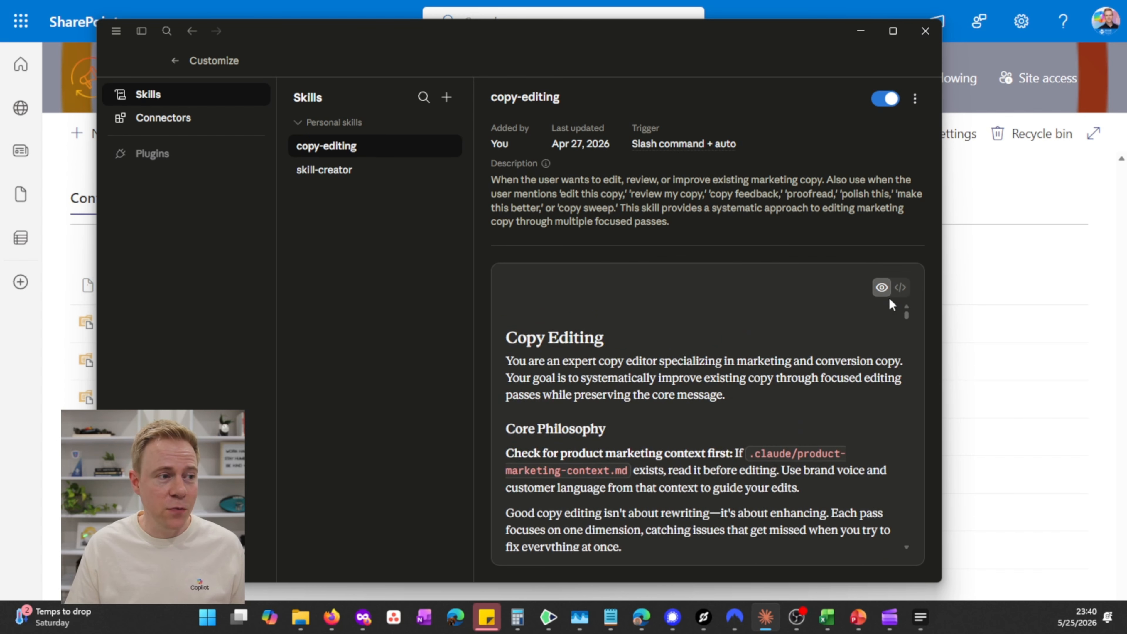
{"action": "left_click", "coordinate": [900, 288]}
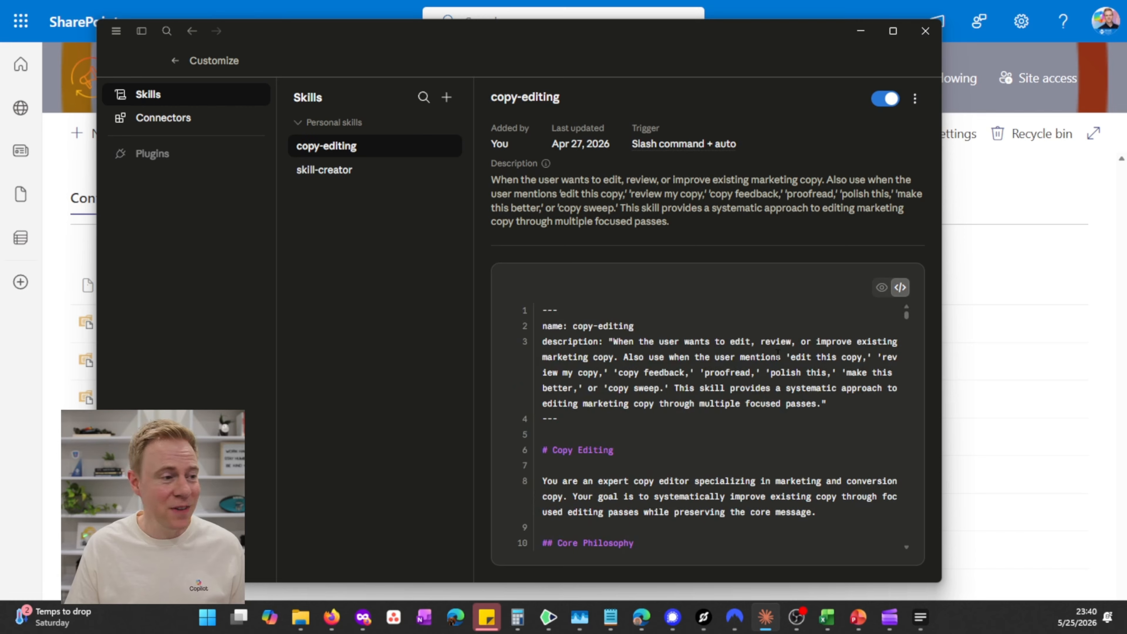
{"action": "left_click_drag", "start_coordinate": [542, 310], "coordinate": [825, 528]}
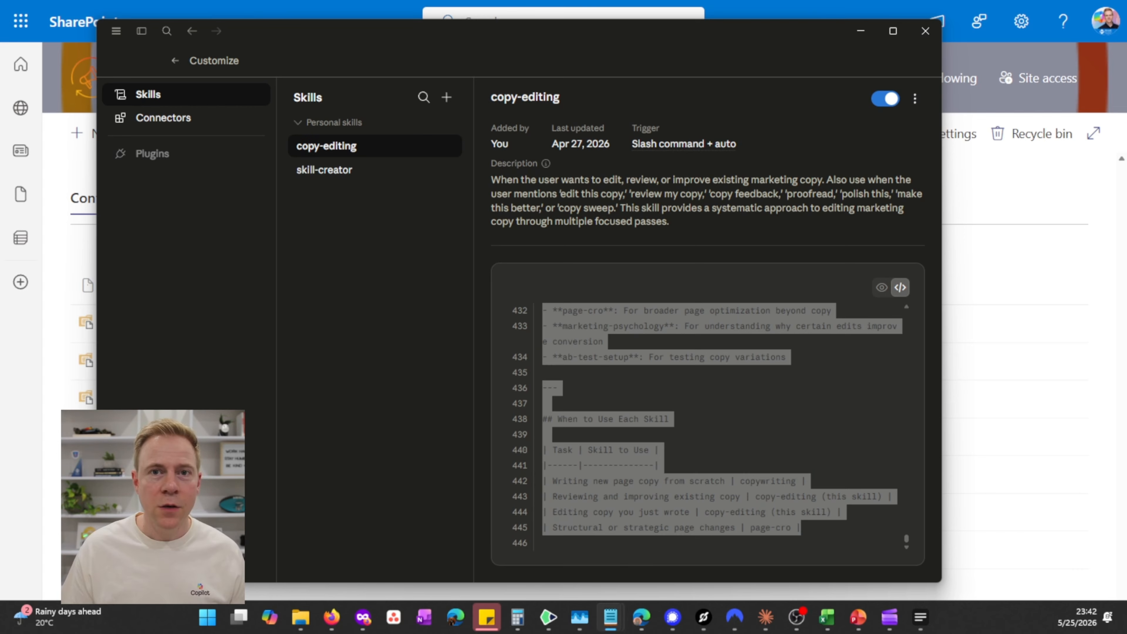
{"action": "left_click_drag", "start_coordinate": [1126, 231], "coordinate": [543, 87]}
{"action": "key", "text": "ctrl+v"}
{"action": "scroll", "coordinate": [511, 288], "scroll_direction": "up", "scroll_amount": 20}
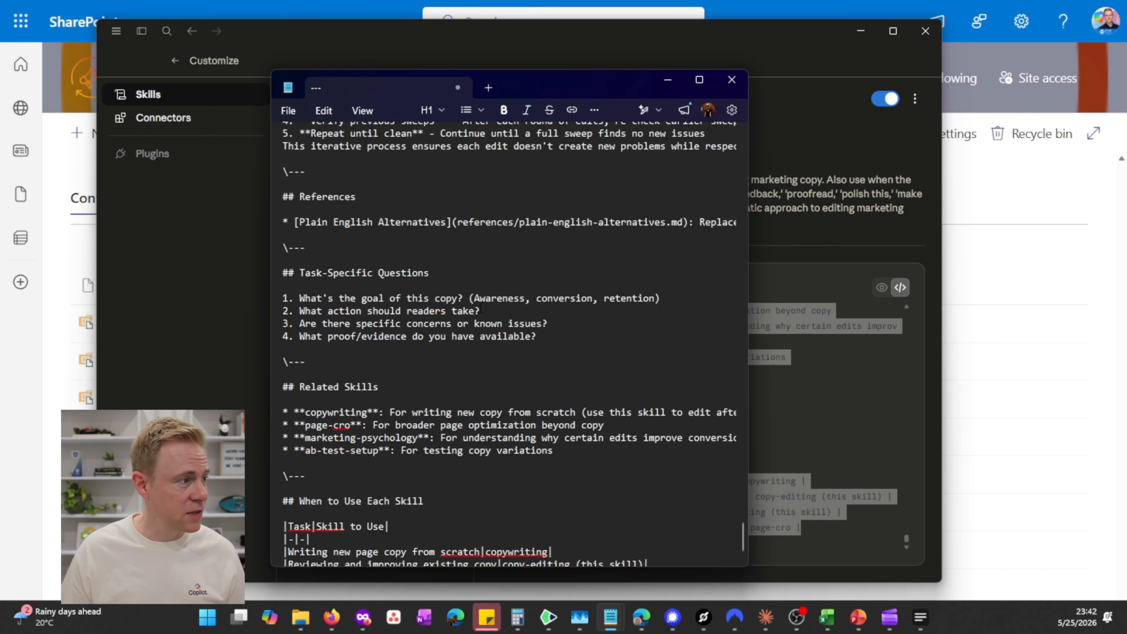
{"action": "scroll", "coordinate": [525, 391], "scroll_direction": "down", "scroll_amount": 10}
Save the document to the Desktop as SKILL.md with the file type All files.
{"action": "key", "text": "ctrl+s"}
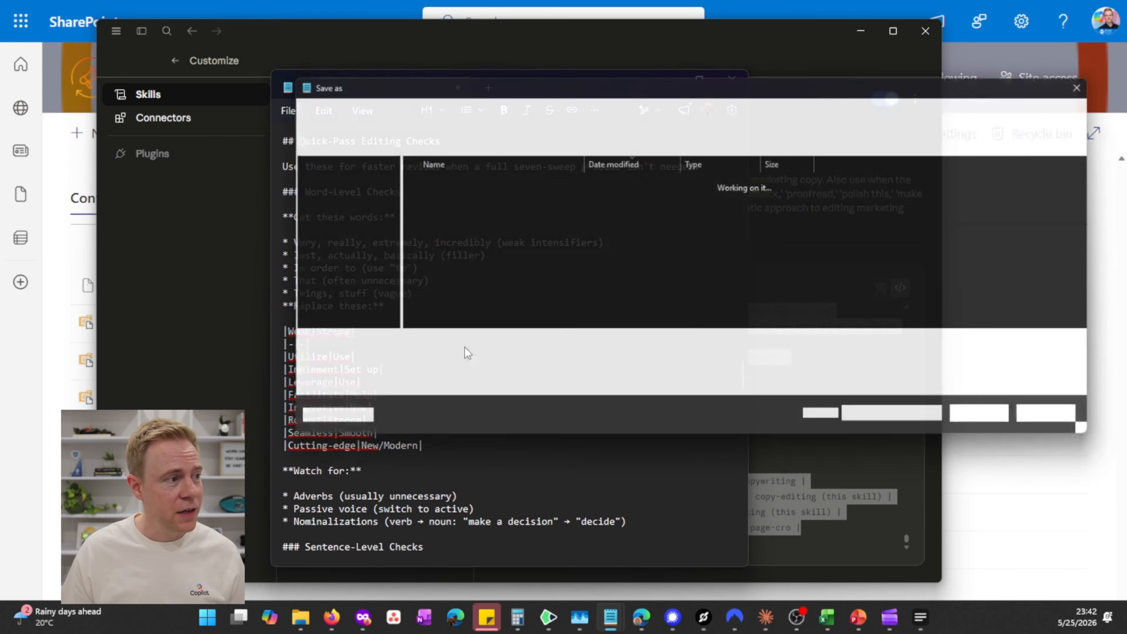
{"action": "type", "text": "SKILL.md"}
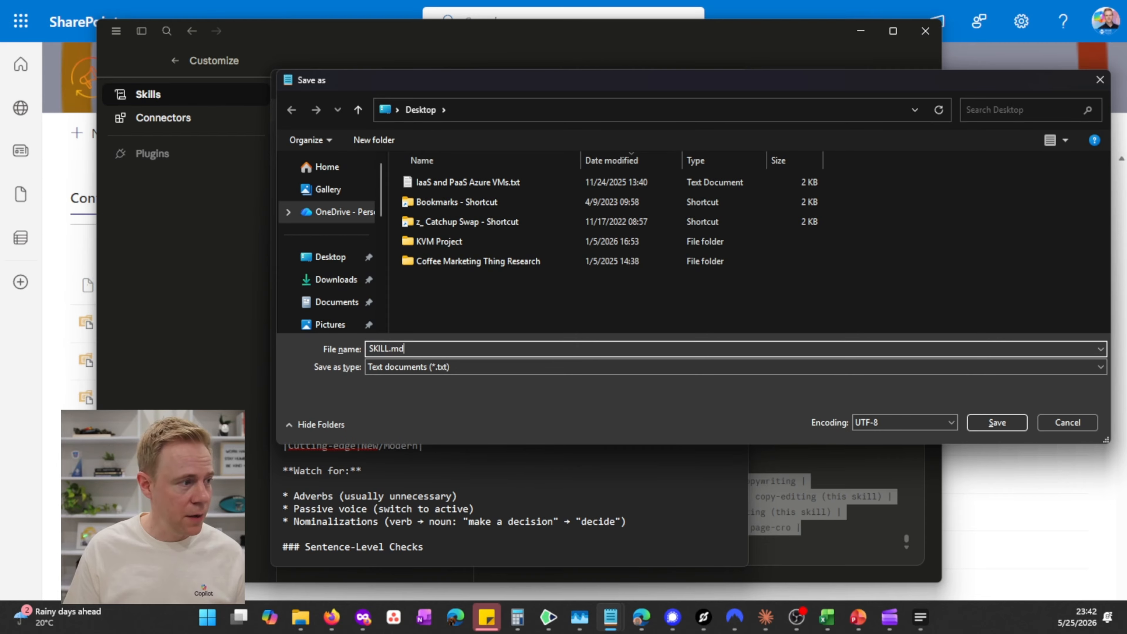
{"action": "left_click", "coordinate": [425, 372]}
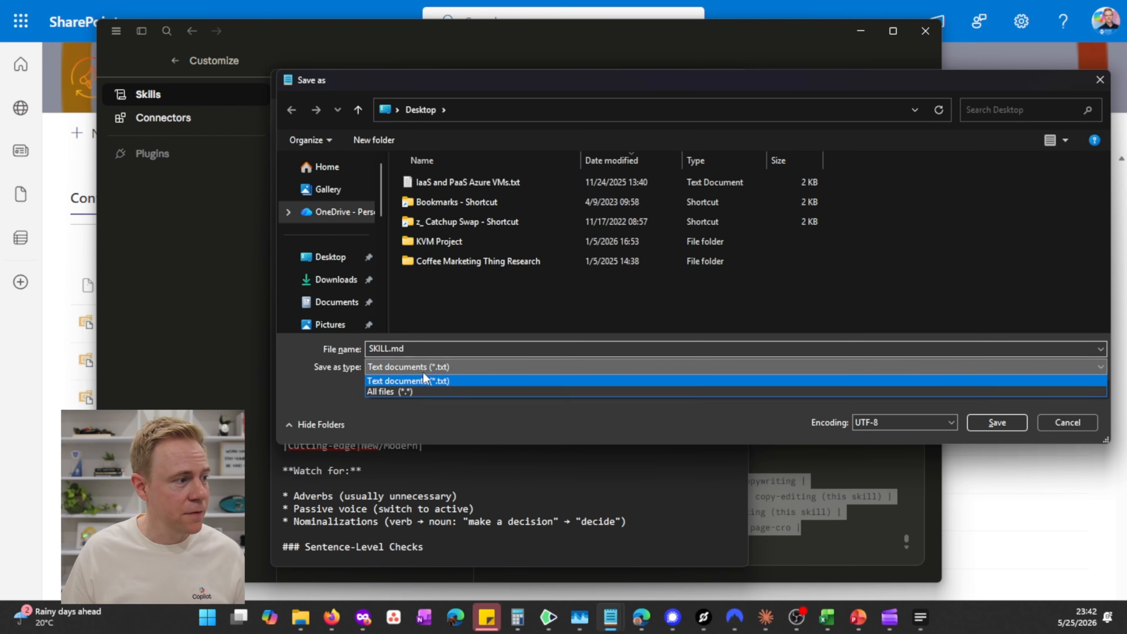
{"action": "left_click", "coordinate": [454, 391]}
{"action": "left_click", "coordinate": [996, 423]}
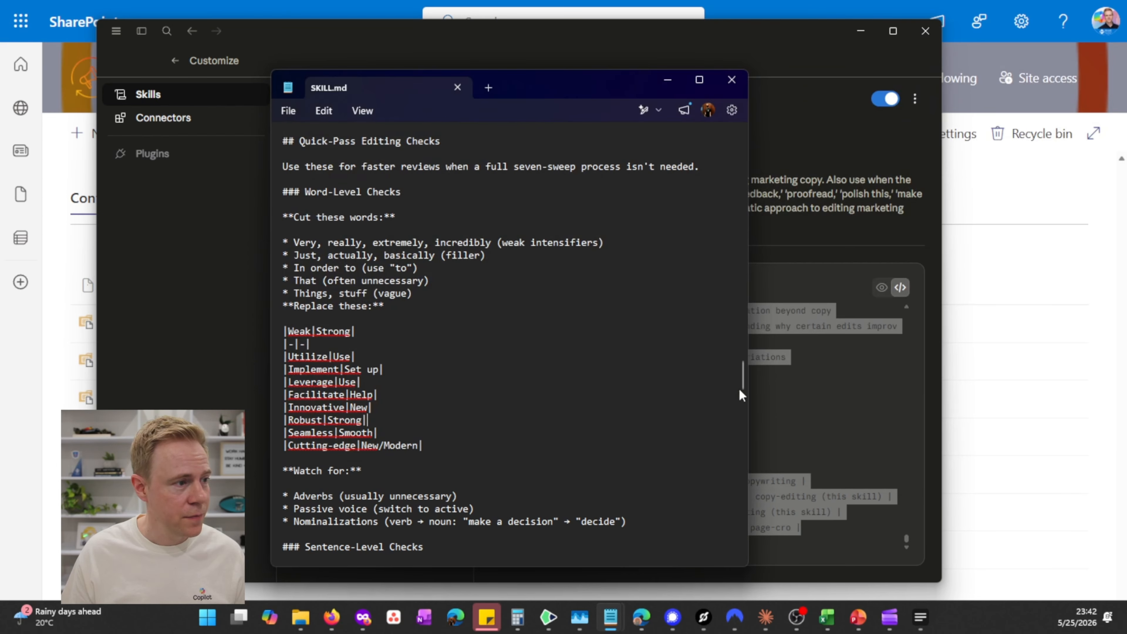
Delete the "Check for product marketing context first" passage, including its .claude/product-marketing-context.md instruction, from the Core Philosophy section.
{"action": "left_click_drag", "start_coordinate": [742, 384], "coordinate": [757, 141]}
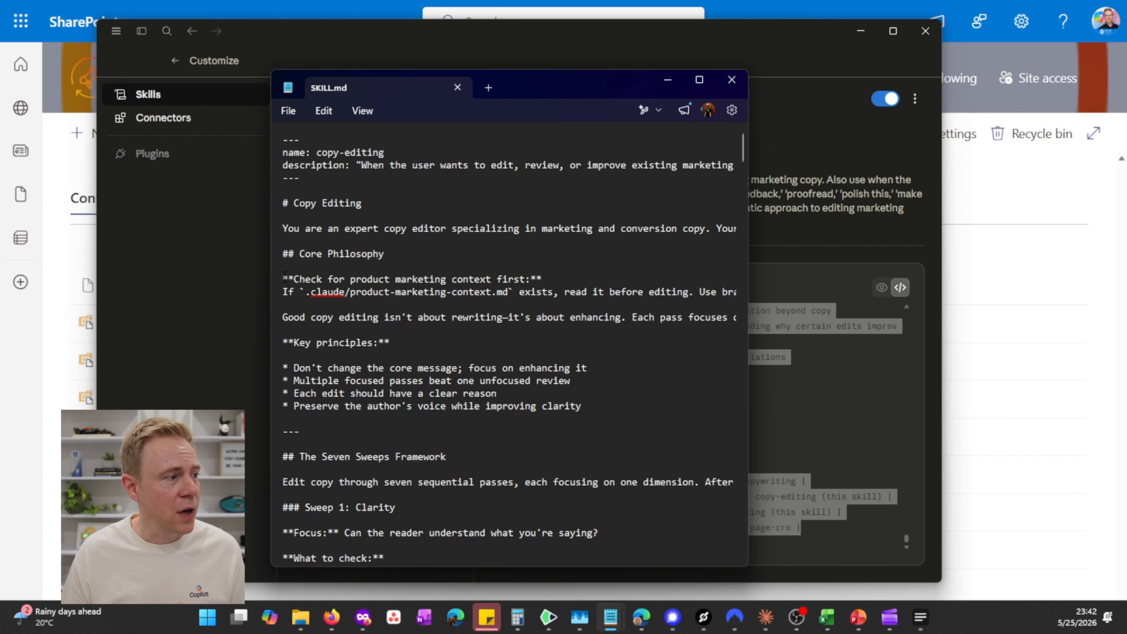
{"action": "left_click_drag", "start_coordinate": [285, 280], "coordinate": [500, 298]}
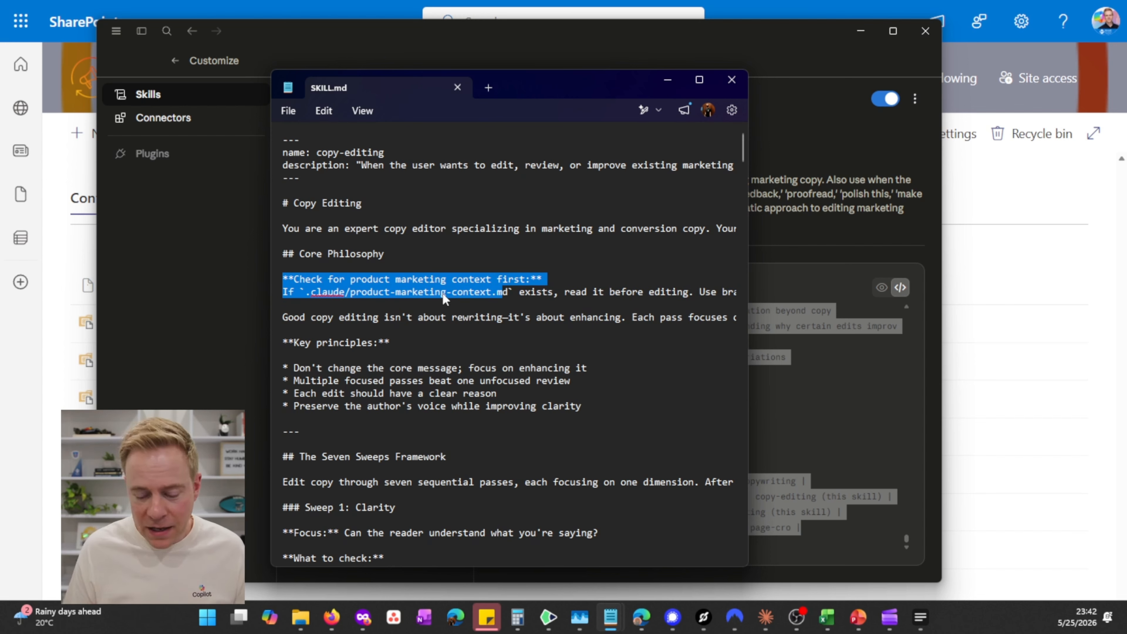
{"action": "key", "text": "shift+Down"}
{"action": "key", "text": "BackSpace"}
{"action": "key", "text": "BackSpace"}
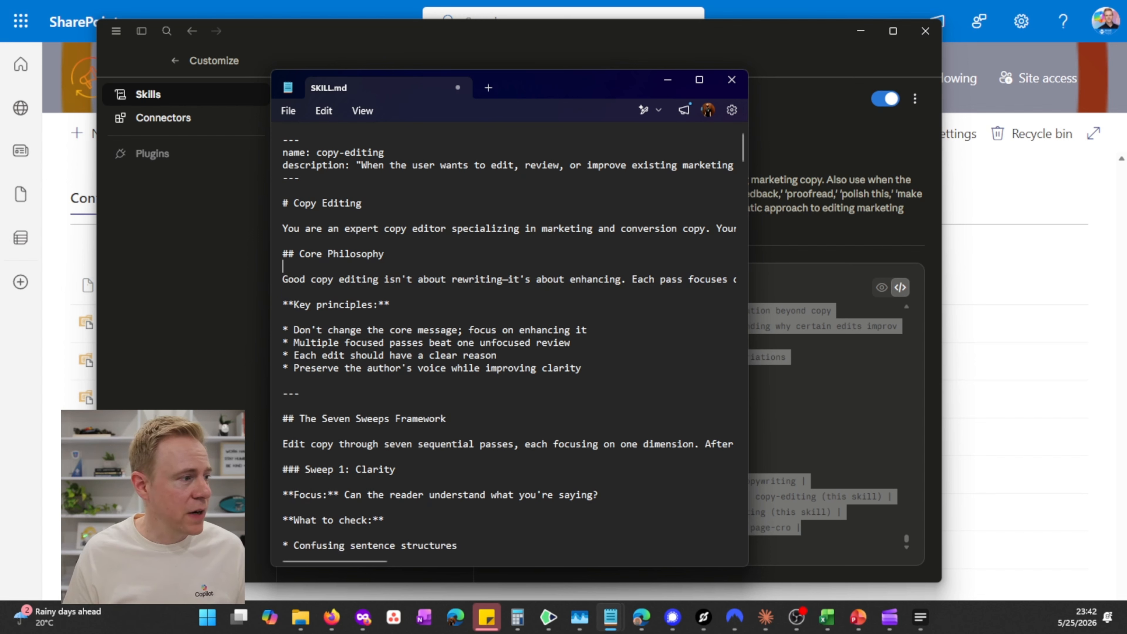
Search SKILL.md for "reference" and go through the matches to the linked file in the References section.
{"action": "scroll", "coordinate": [532, 283], "scroll_direction": "down", "scroll_amount": 9}
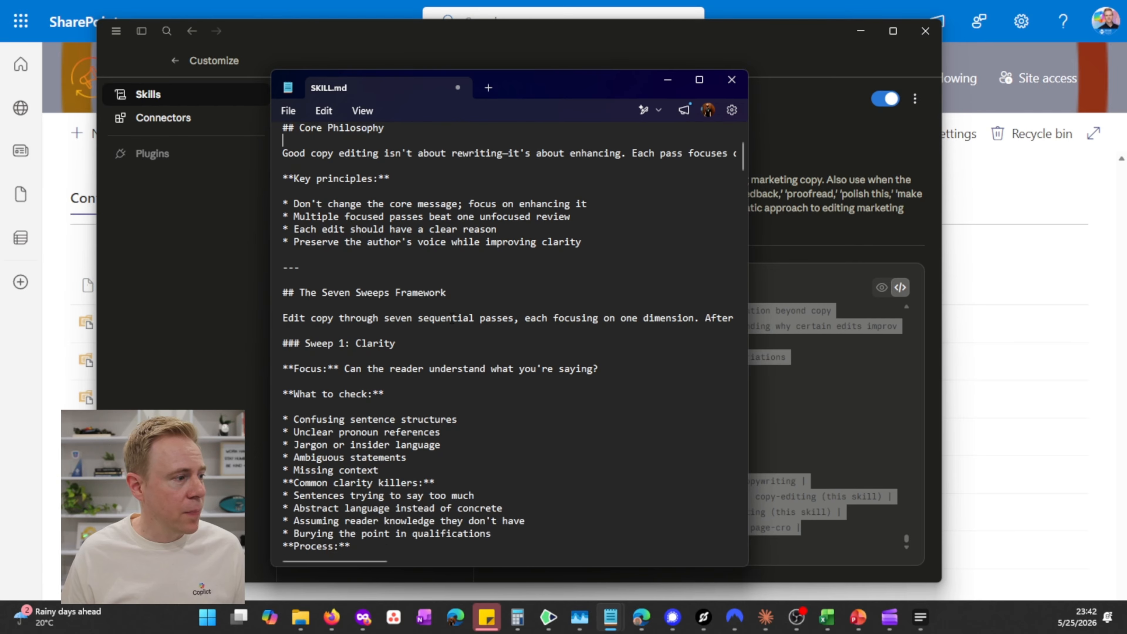
{"action": "scroll", "coordinate": [469, 370], "scroll_direction": "down", "scroll_amount": 15}
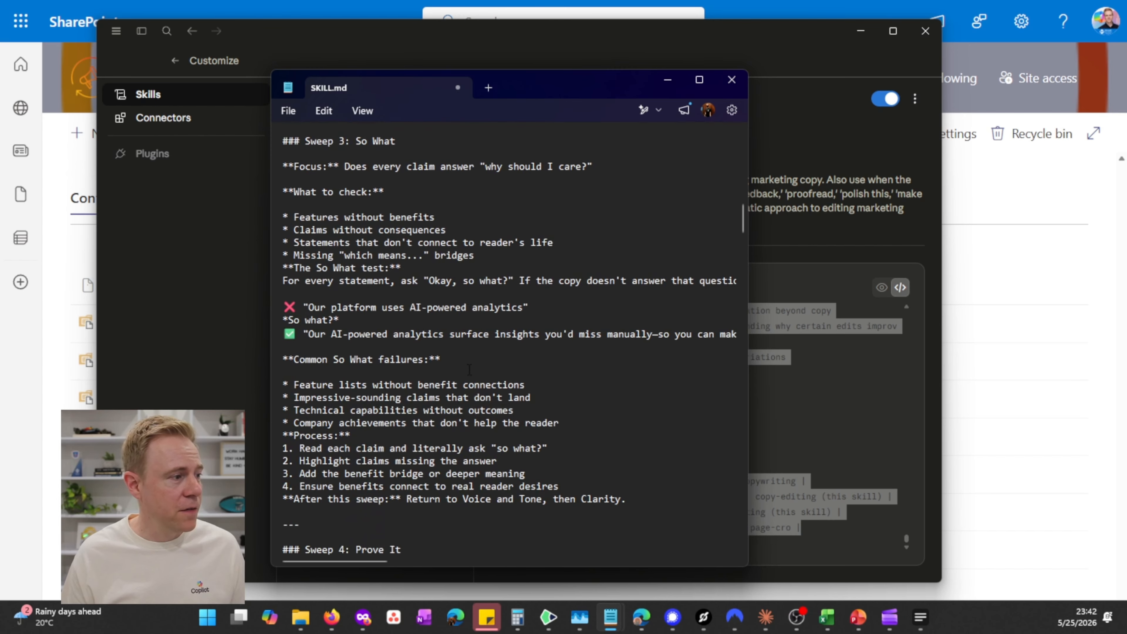
{"action": "key", "text": "ctrl+f"}
{"action": "type", "text": "reference"}
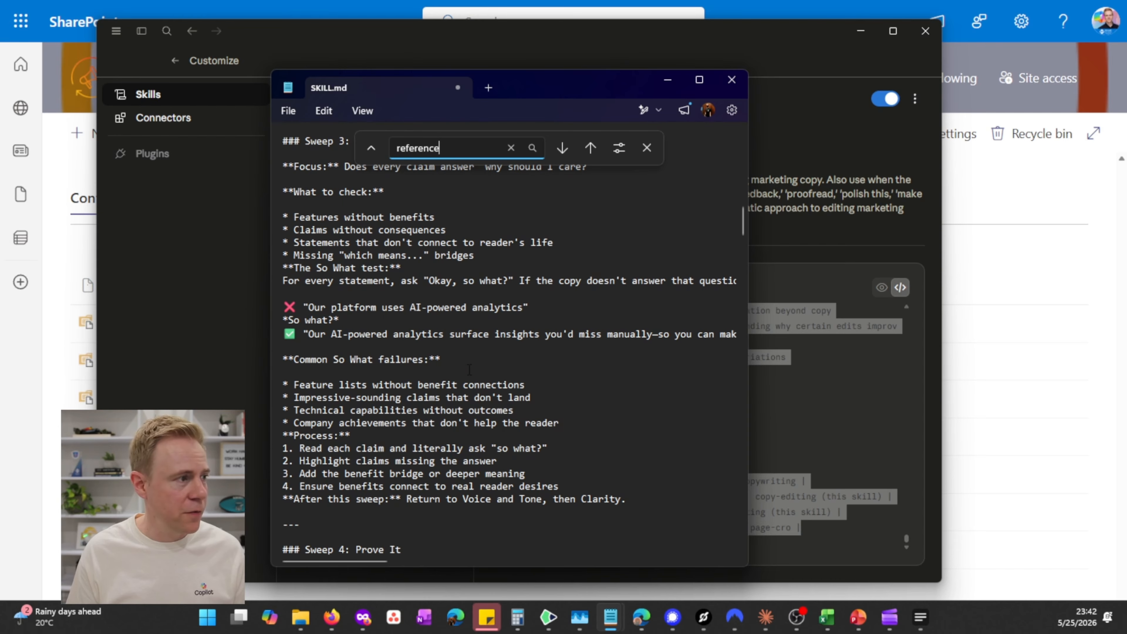
{"action": "key", "text": "Return"}
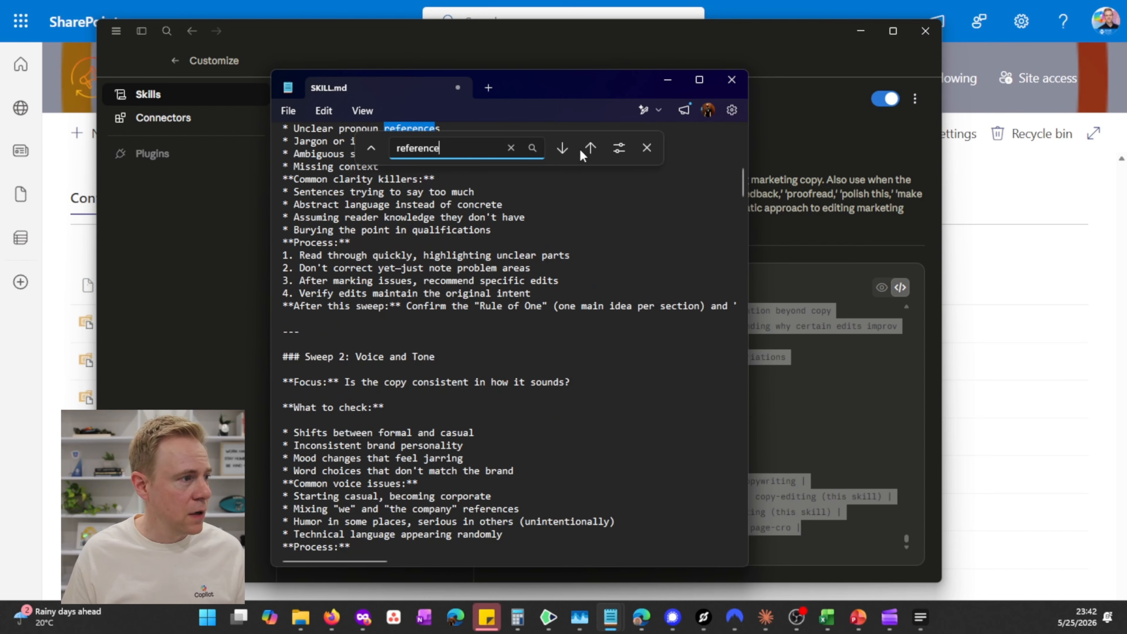
{"action": "left_click", "coordinate": [564, 147]}
{"action": "left_click", "coordinate": [564, 147]}
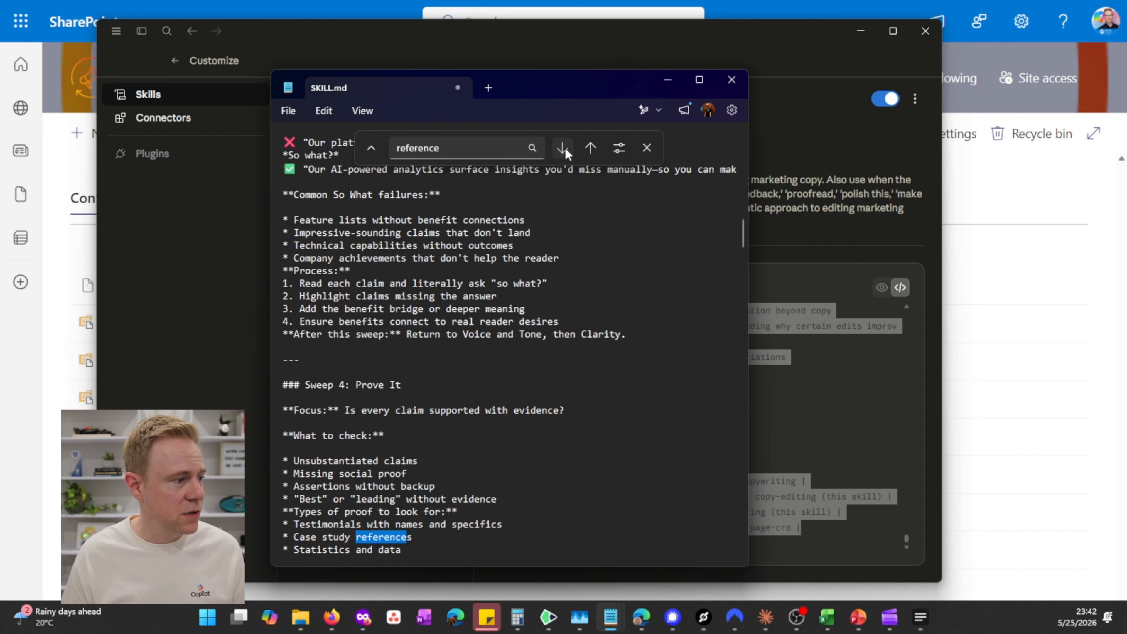
{"action": "left_click", "coordinate": [563, 147]}
{"action": "left_click", "coordinate": [564, 147]}
{"action": "left_click", "coordinate": [564, 147]}
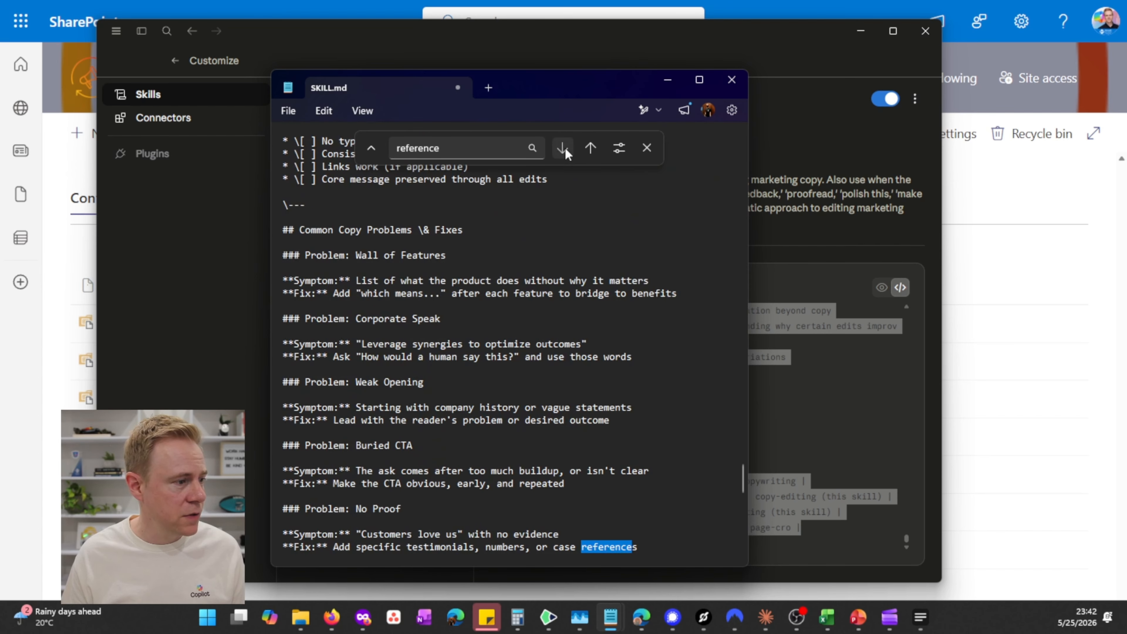
{"action": "left_click", "coordinate": [563, 148]}
{"action": "left_click", "coordinate": [563, 148]}
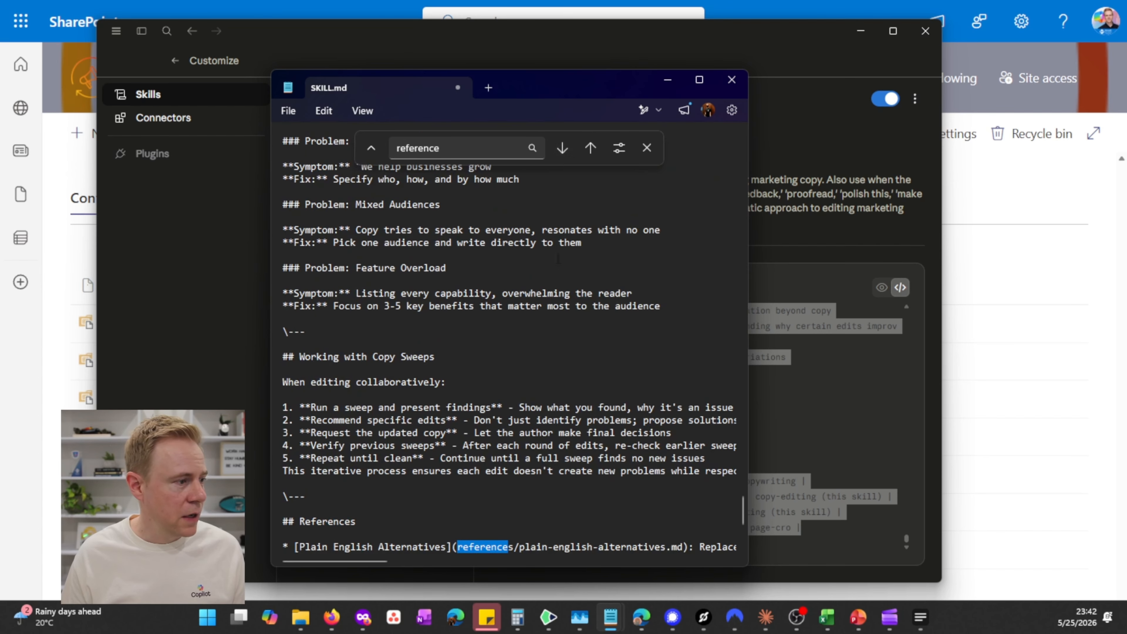
Delete the References section with its Plain English Alternatives link and the surplus separator before Task-Specific Questions.
{"action": "key", "text": "Escape"}
{"action": "scroll", "coordinate": [372, 427], "scroll_direction": "down", "scroll_amount": 4}
{"action": "left_click", "coordinate": [343, 378]}
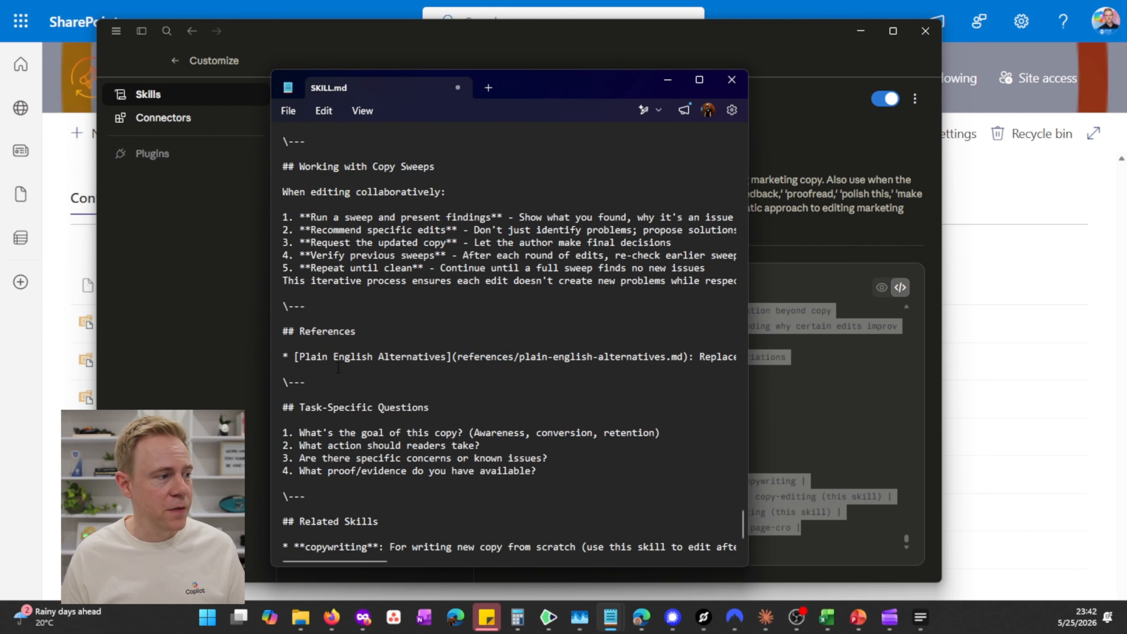
{"action": "left_click_drag", "start_coordinate": [328, 366], "coordinate": [273, 320]}
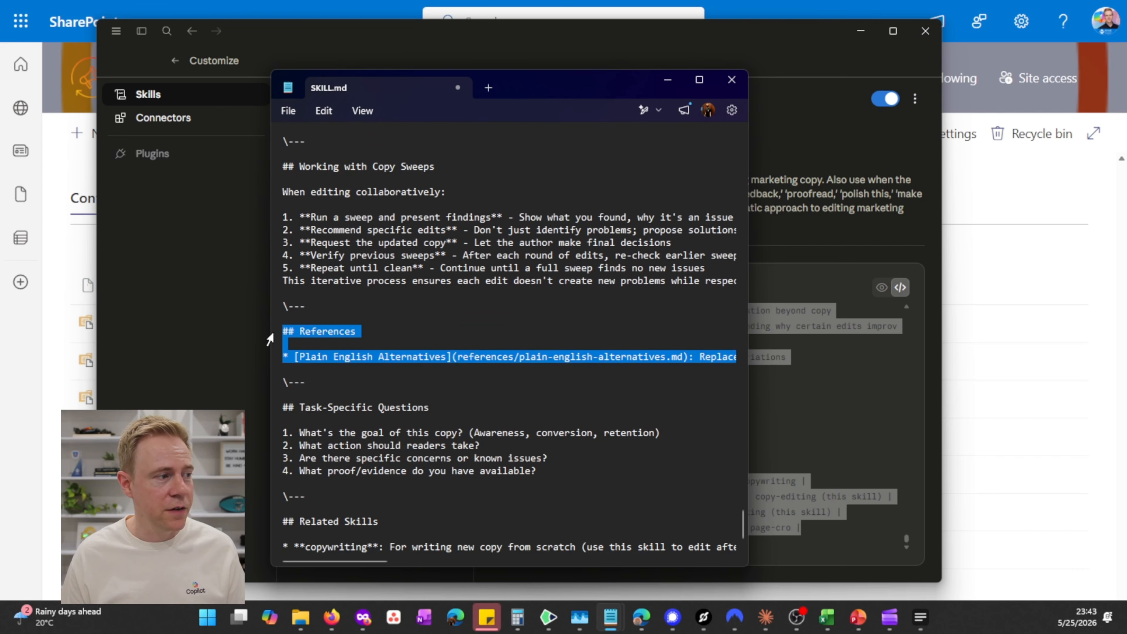
{"action": "key", "text": "BackSpace"}
{"action": "key", "text": "BackSpace"}
{"action": "key", "text": "BackSpace"}
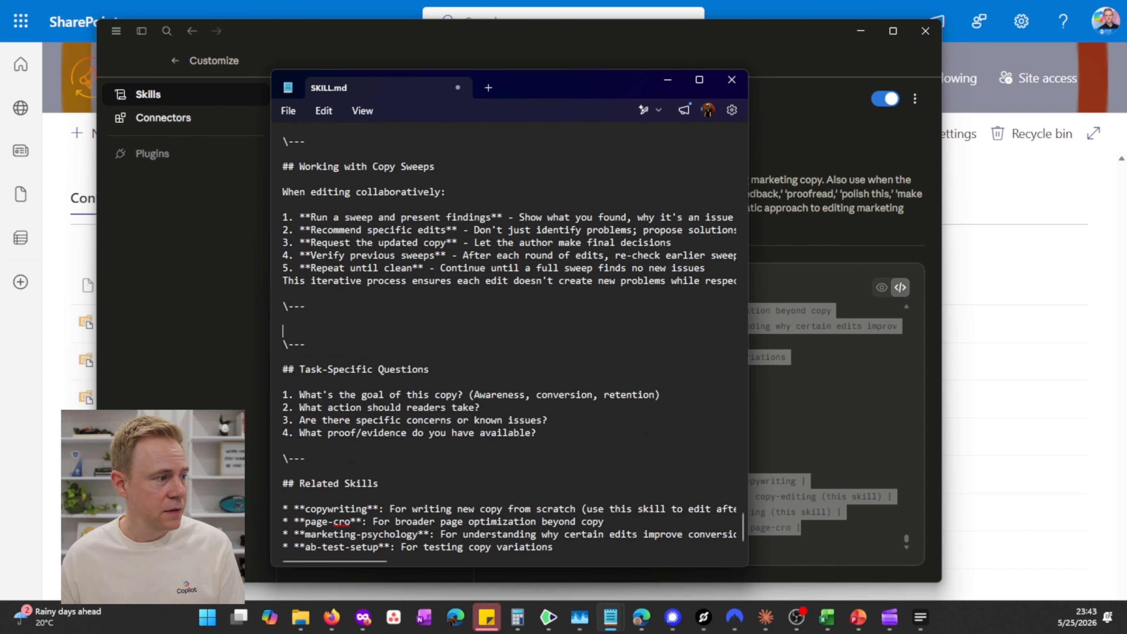
{"action": "key", "text": "BackSpace"}
{"action": "key", "text": "BackSpace"}
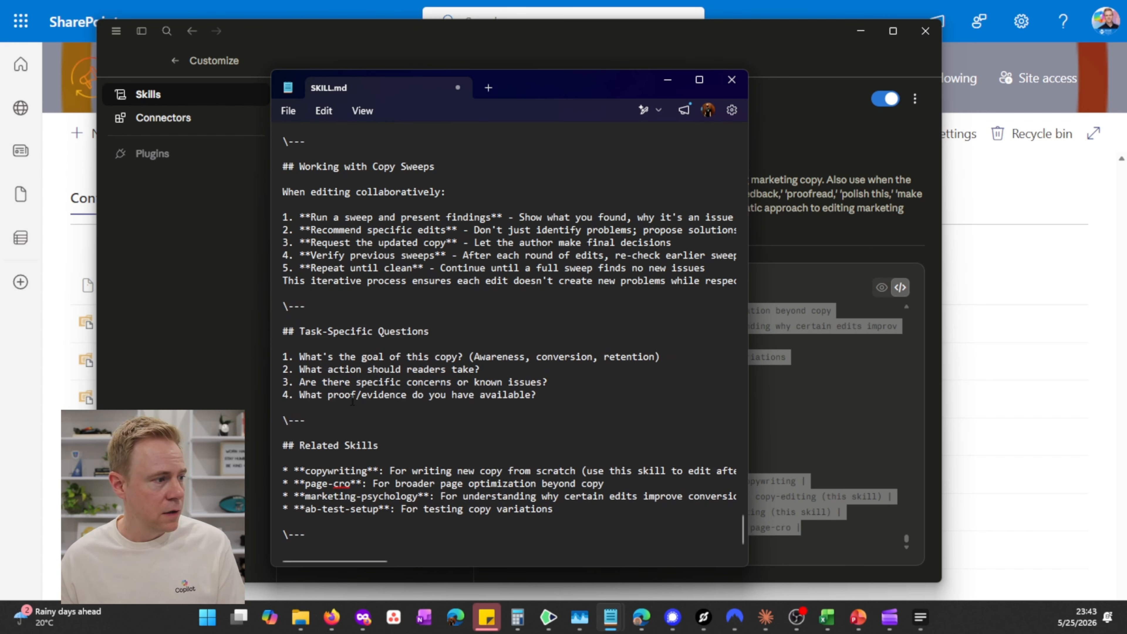
Delete the Related Skills section with its four skill entries and the surplus blank lines from the end part of SKILL.md.
{"action": "scroll", "coordinate": [356, 430], "scroll_direction": "down", "scroll_amount": 4}
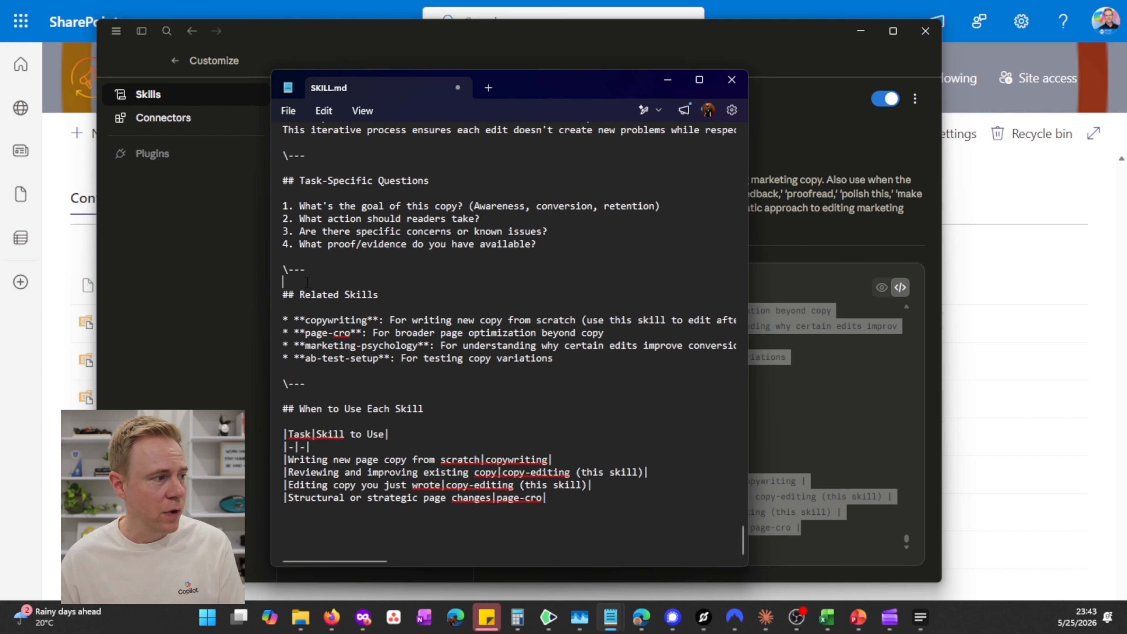
{"action": "left_click_drag", "start_coordinate": [307, 282], "coordinate": [409, 371]}
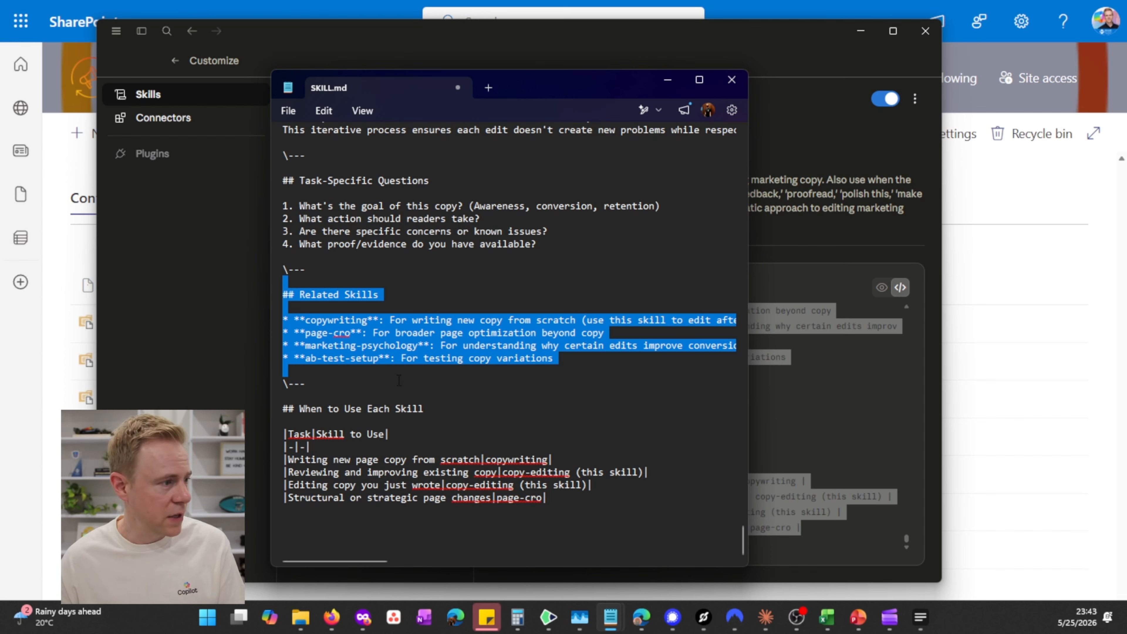
{"action": "key", "text": "BackSpace"}
{"action": "key", "text": "BackSpace"}
{"action": "key", "text": "BackSpace"}
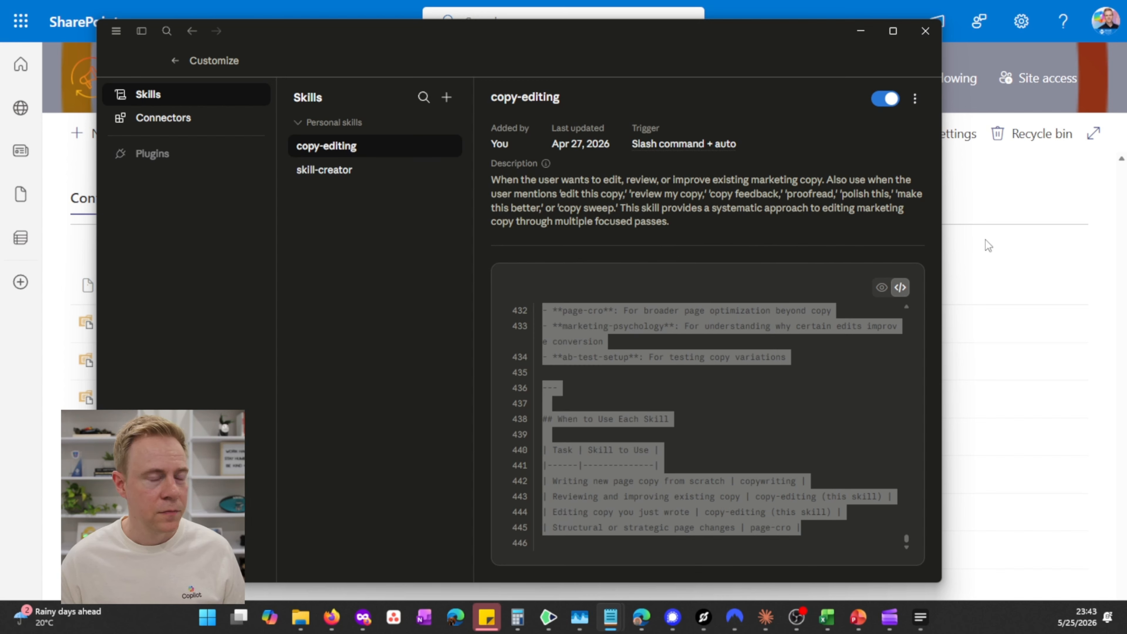
Switch to the Marketing V1 SharePoint site and open the Skills folder in the Agent Assets library.
{"action": "left_click", "coordinate": [1011, 225]}
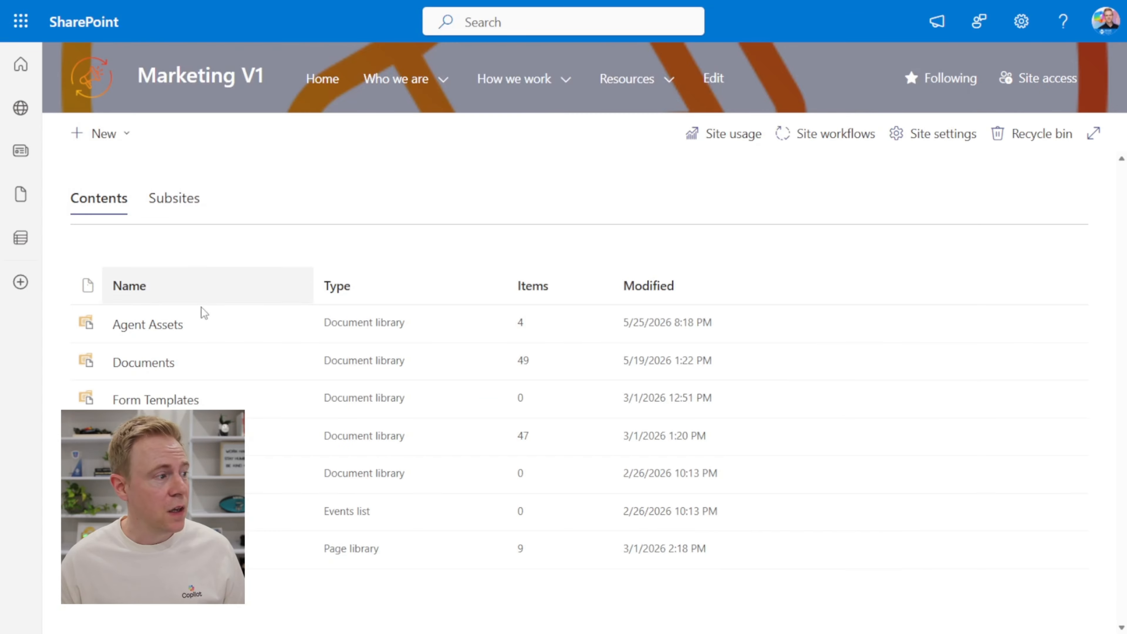
{"action": "left_click", "coordinate": [167, 325]}
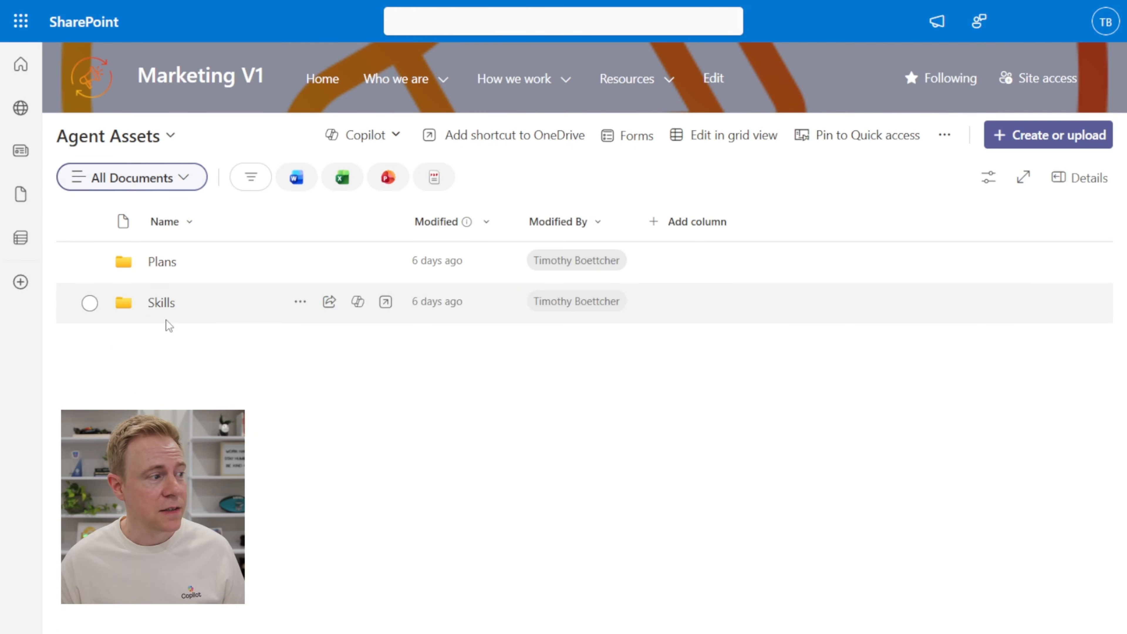
{"action": "left_click", "coordinate": [159, 303]}
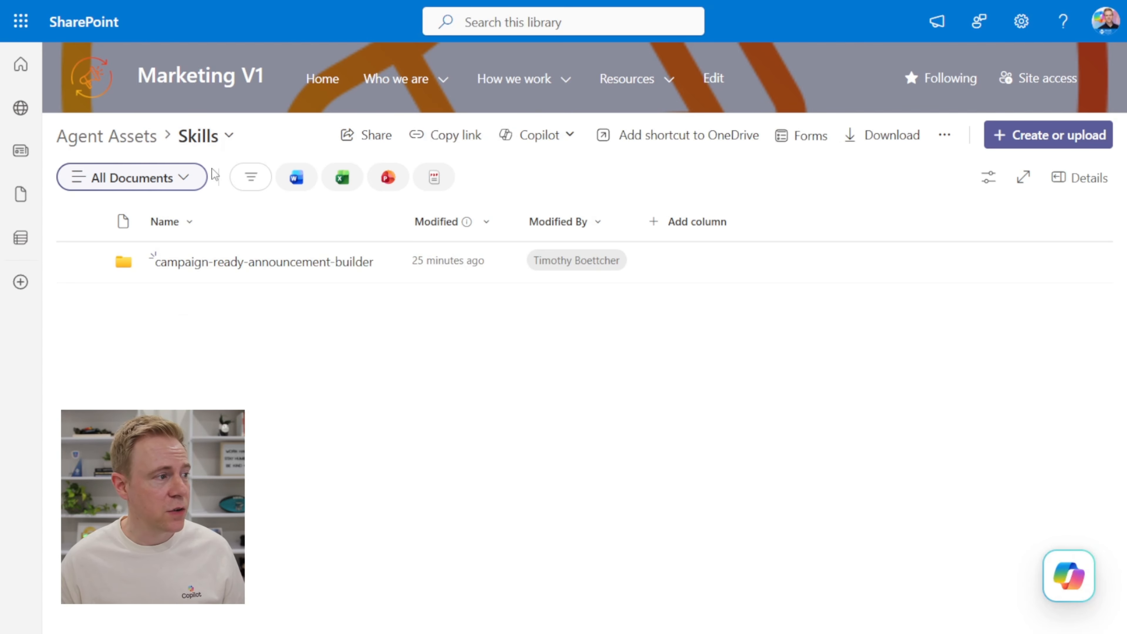
Create a folder named copy-editing in the Skills folder, keeping the default folder color.
{"action": "right_click", "coordinate": [215, 299]}
{"action": "mouse_move", "coordinate": [222, 313]}
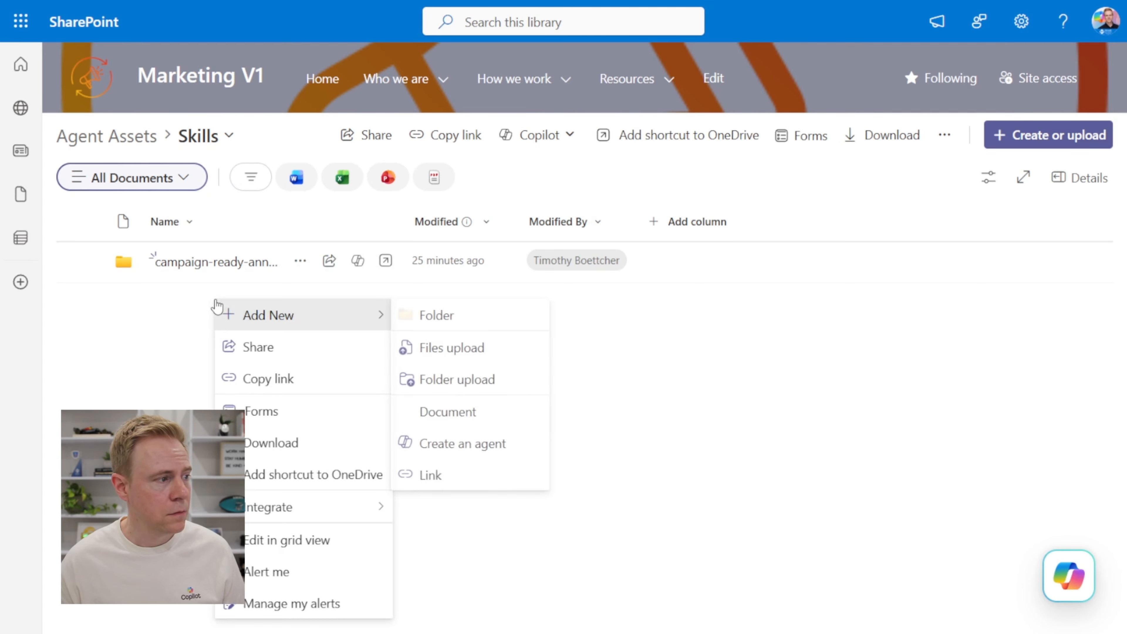
{"action": "left_click", "coordinate": [452, 326]}
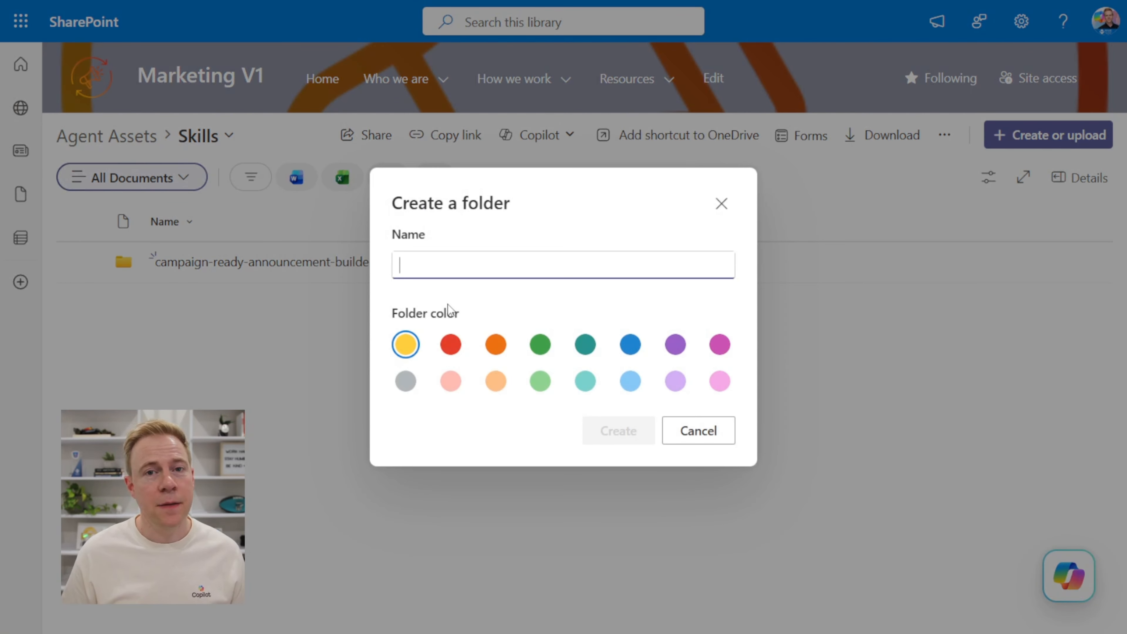
{"action": "type", "text": "copy-editing"}
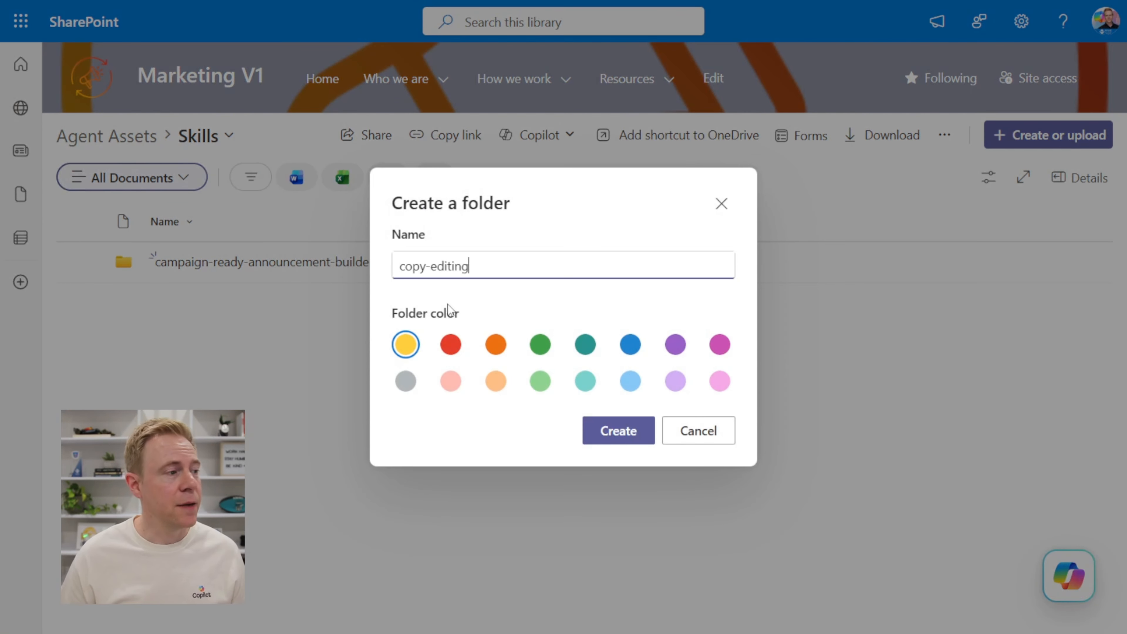
{"action": "left_click", "coordinate": [611, 441]}
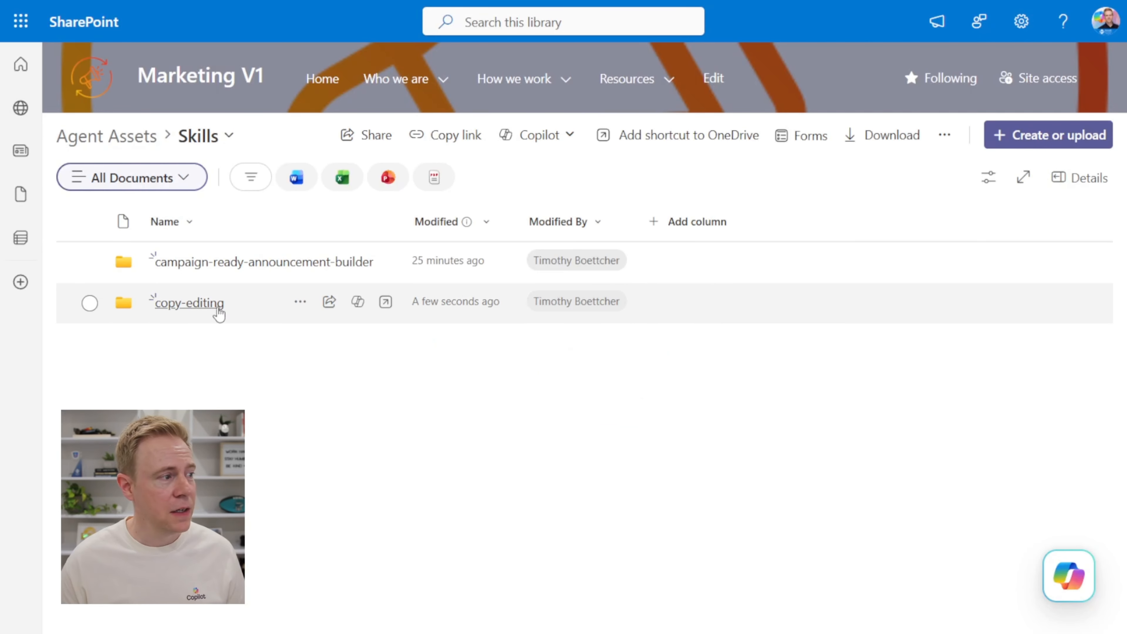
Upload SKILL.md from the Desktop into the copy-editing folder.
{"action": "left_click", "coordinate": [182, 315]}
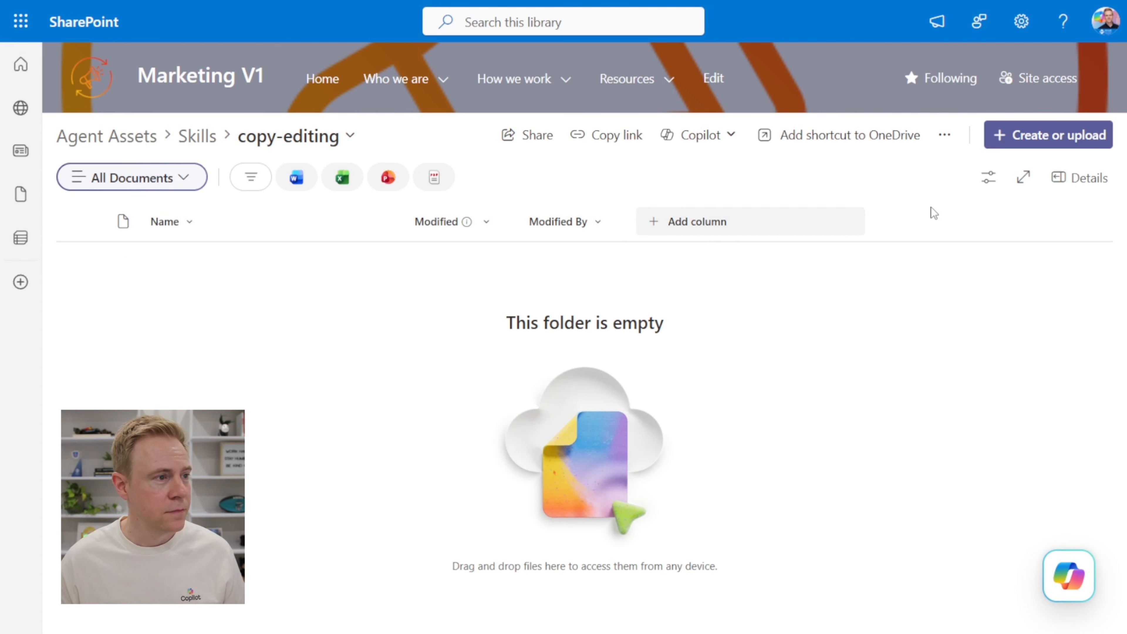
{"action": "left_click", "coordinate": [1016, 141]}
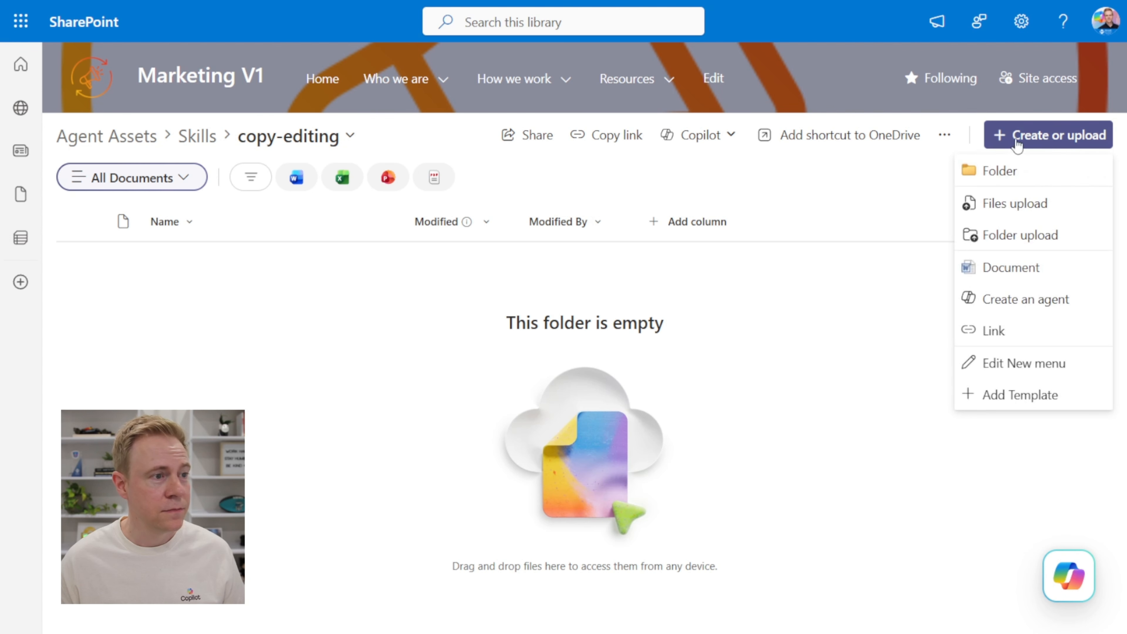
{"action": "left_click", "coordinate": [1029, 209]}
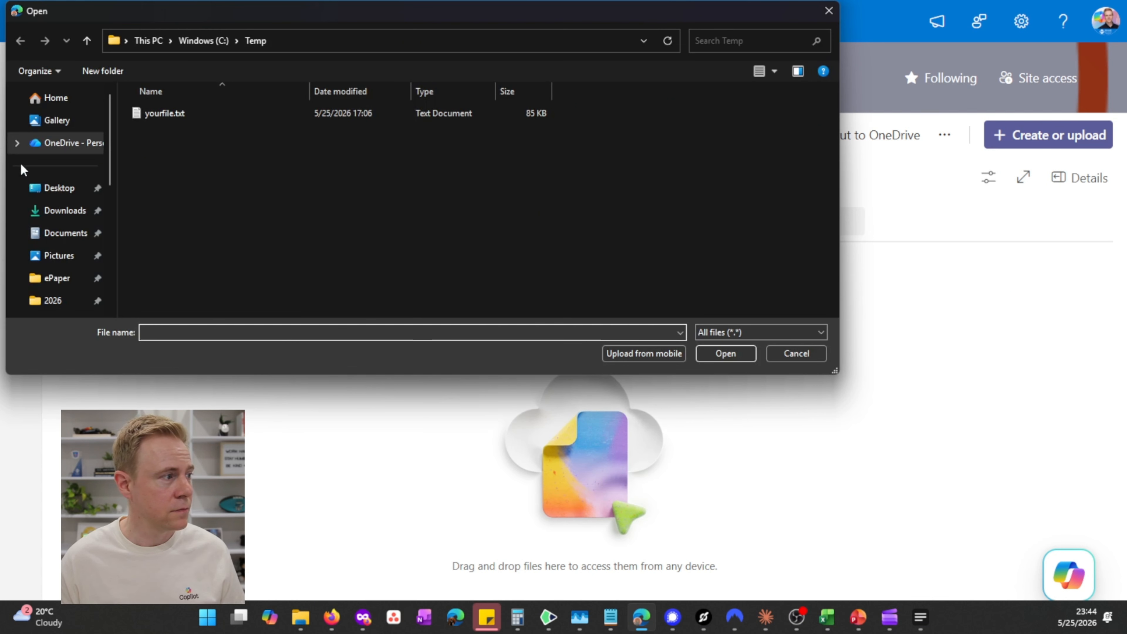
{"action": "left_click", "coordinate": [26, 188]}
{"action": "scroll", "coordinate": [200, 249], "scroll_direction": "down", "scroll_amount": 3}
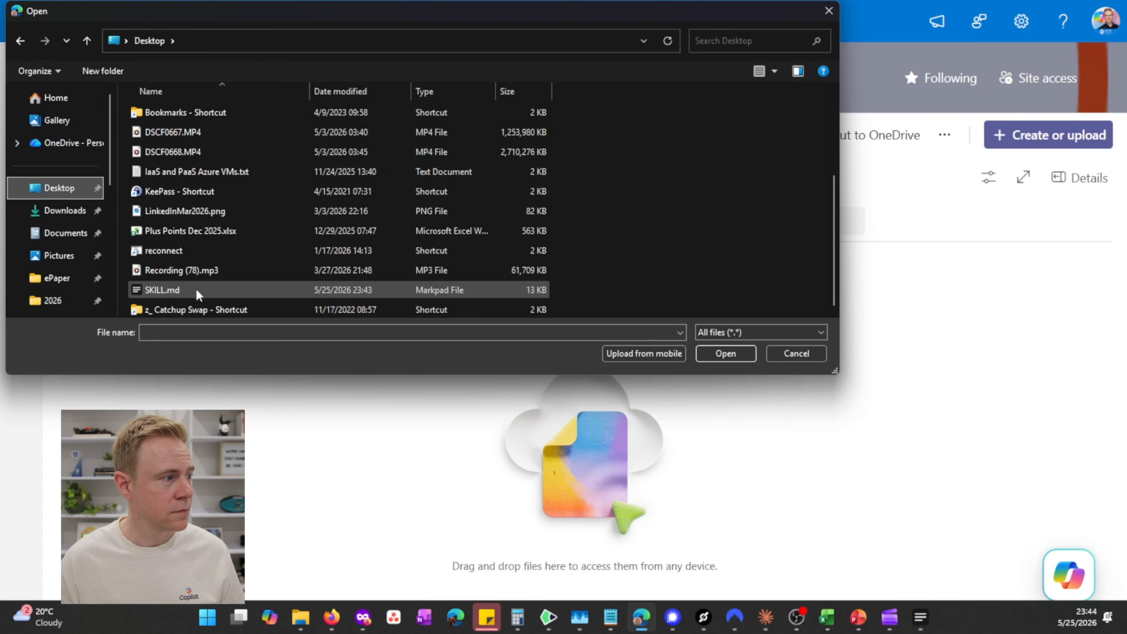
{"action": "double_click", "coordinate": [174, 289]}
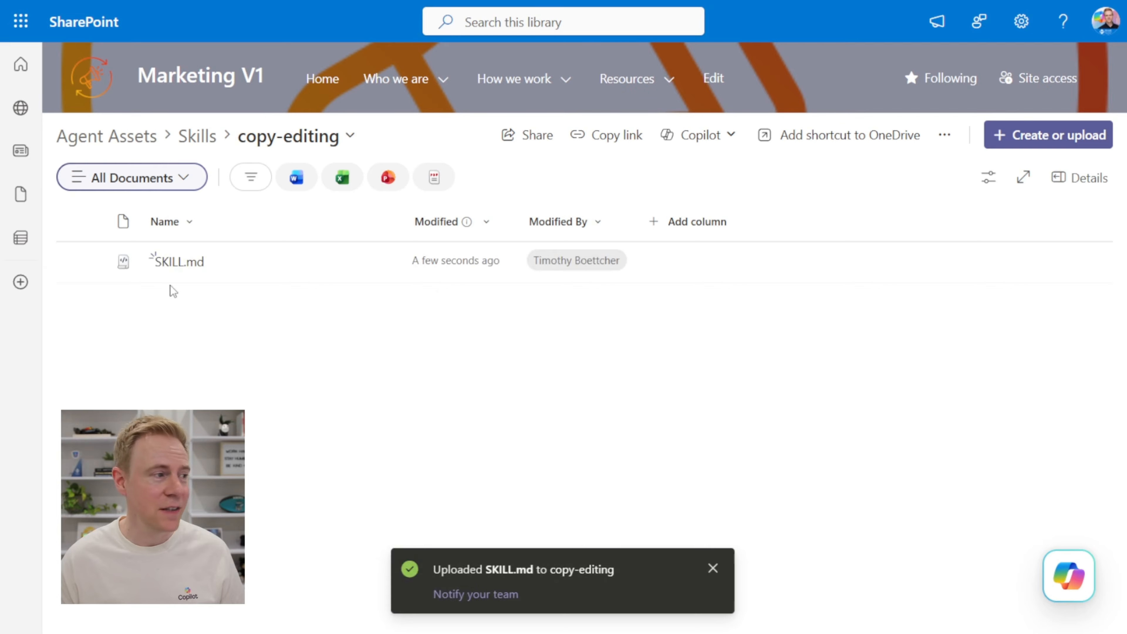
Open the uploaded SKILL.md, check the skill name and description in its header, and close the preview.
{"action": "left_click", "coordinate": [175, 268]}
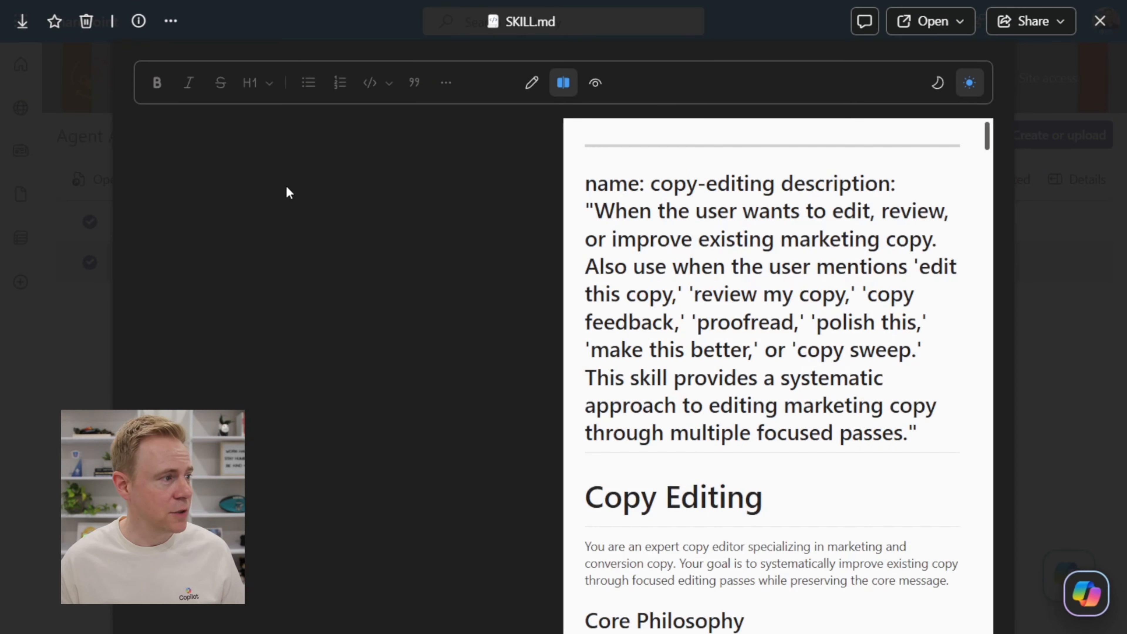
{"action": "left_click_drag", "start_coordinate": [207, 148], "coordinate": [290, 148]}
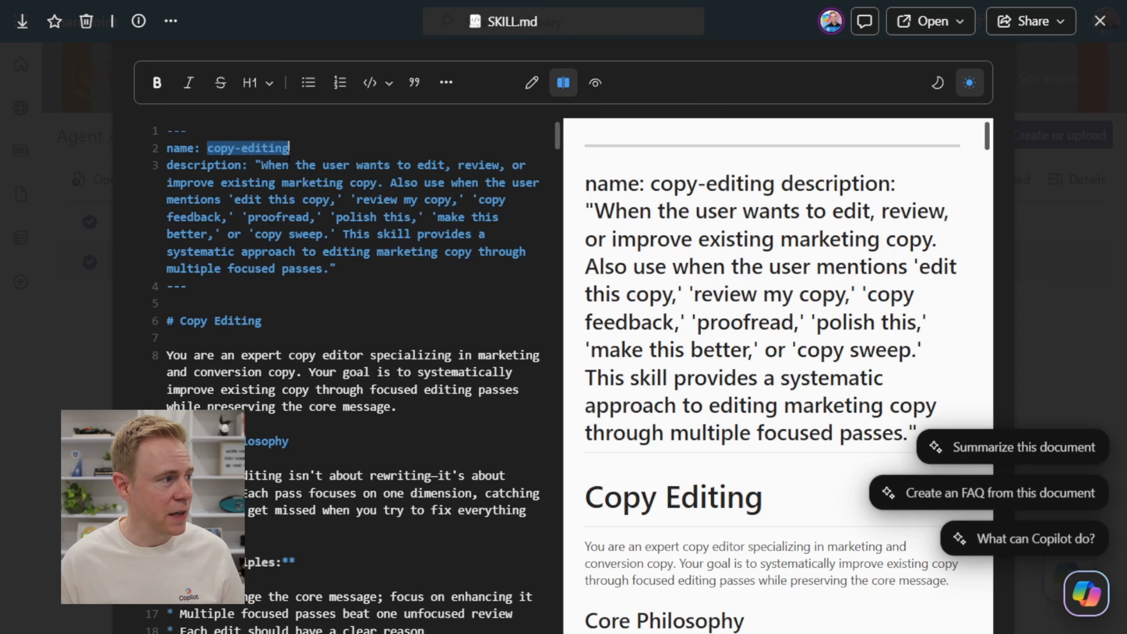
{"action": "left_click", "coordinate": [315, 251]}
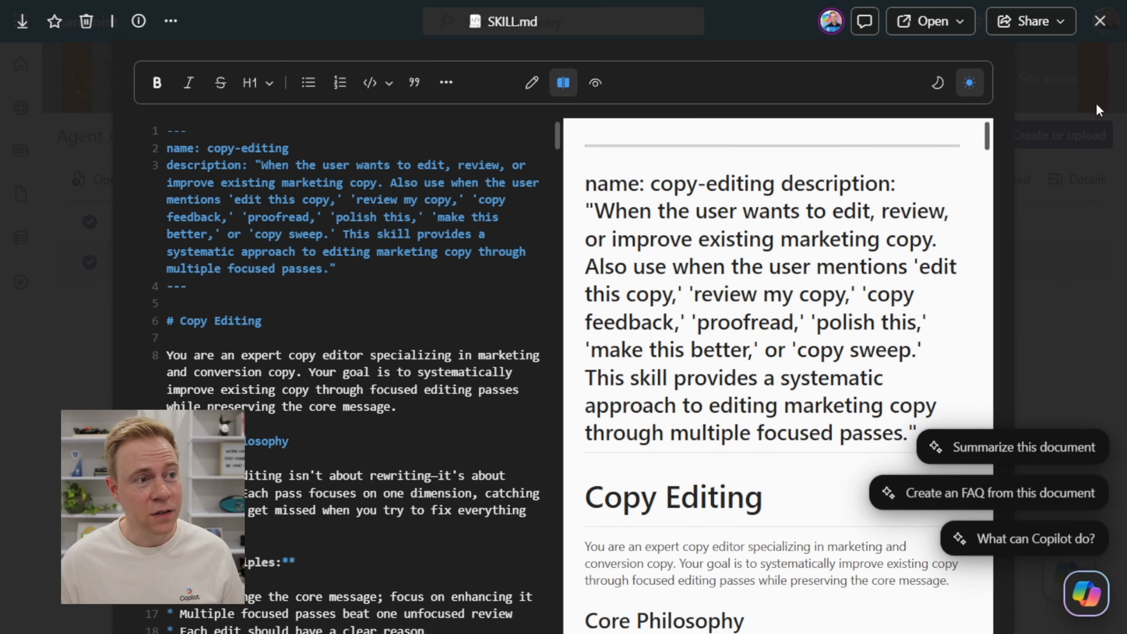
{"action": "left_click", "coordinate": [1100, 21]}
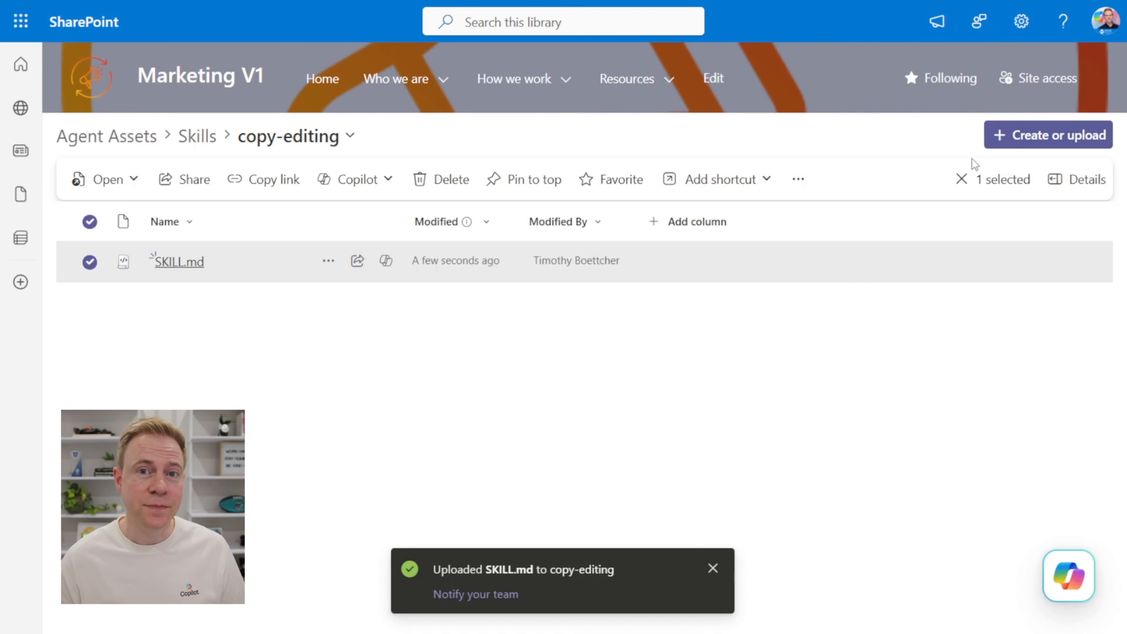
Open the full Documents library from the site's home page and select Aviator Brochure.pdf.
{"action": "scroll", "coordinate": [956, 381], "scroll_direction": "down", "scroll_amount": 5}
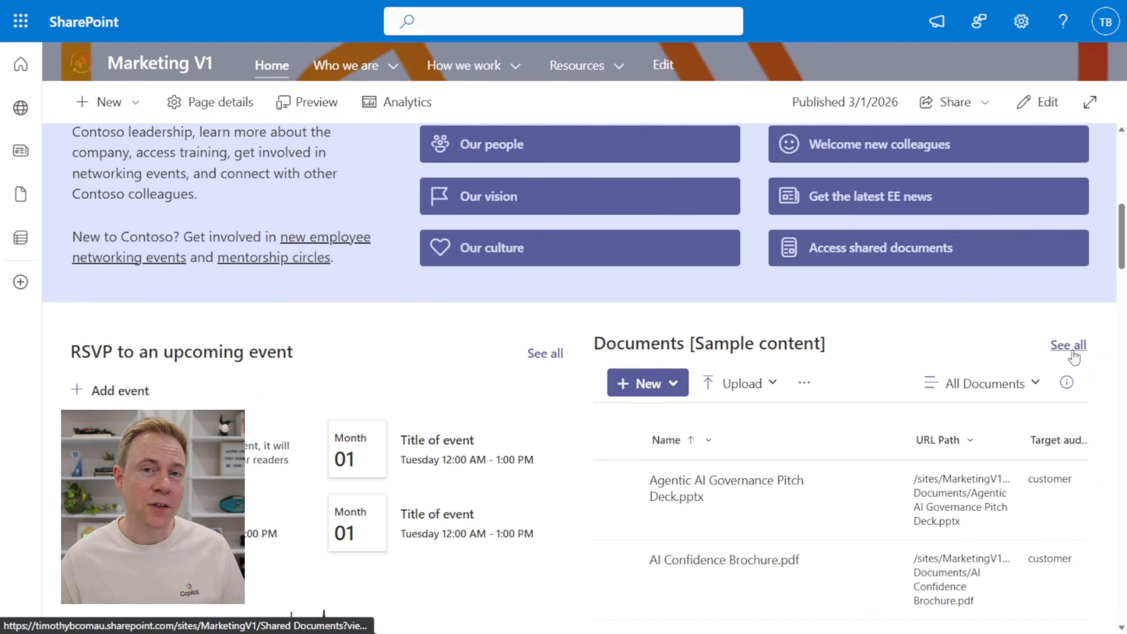
{"action": "left_click", "coordinate": [1068, 345]}
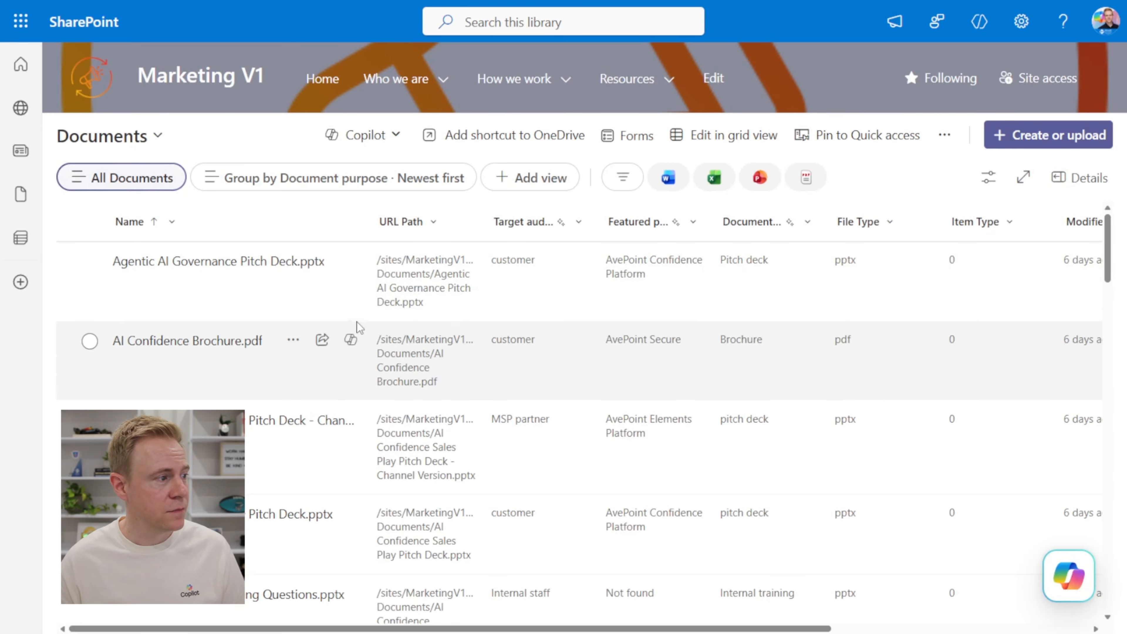
{"action": "scroll", "coordinate": [480, 321], "scroll_direction": "down", "scroll_amount": 10}
{"action": "scroll", "coordinate": [457, 397], "scroll_direction": "up", "scroll_amount": 3}
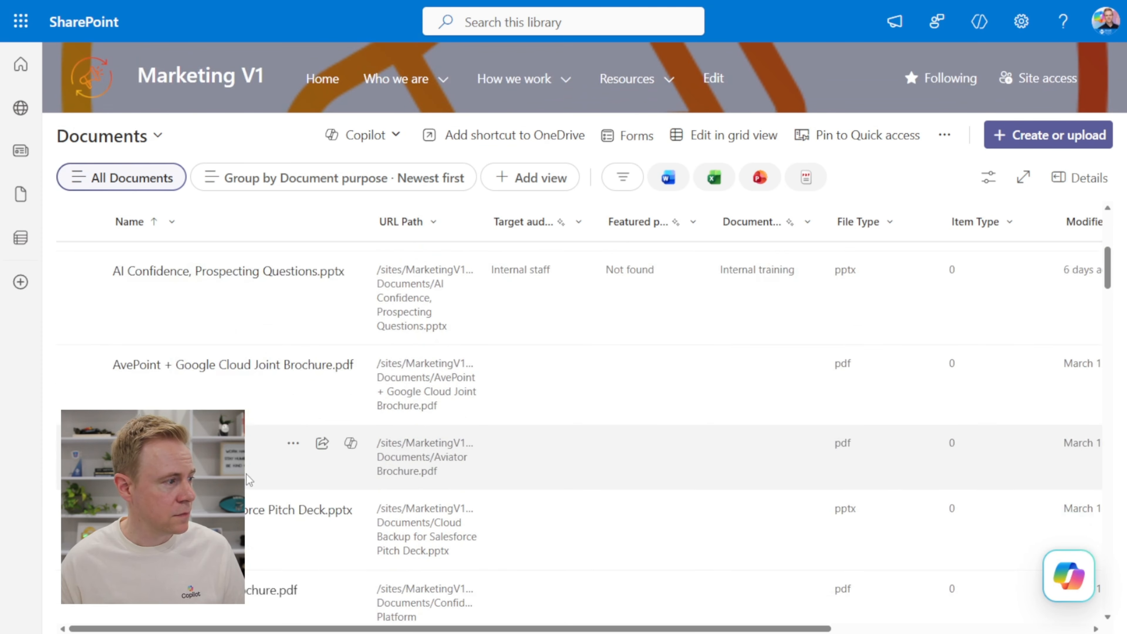
{"action": "scroll", "coordinate": [178, 440], "scroll_direction": "down", "scroll_amount": 1}
{"action": "left_click", "coordinate": [89, 346]}
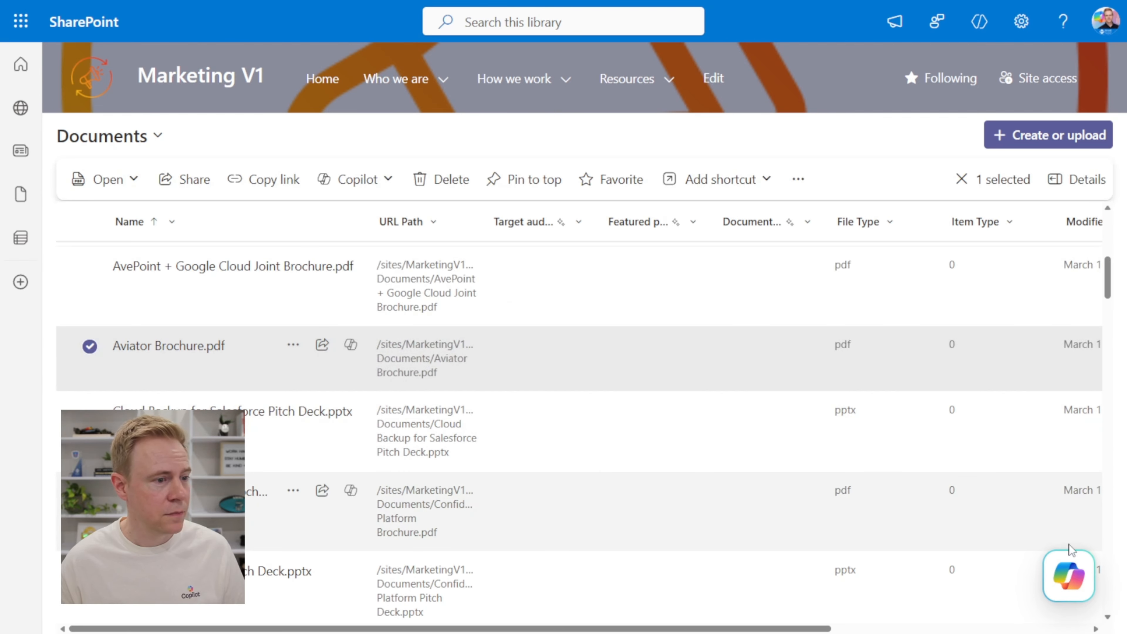
Open the Copilot chat for the selected brochure and send the prompt "execute the copy-editing skill against this document".
{"action": "left_click", "coordinate": [1068, 575]}
{"action": "left_click", "coordinate": [999, 520]}
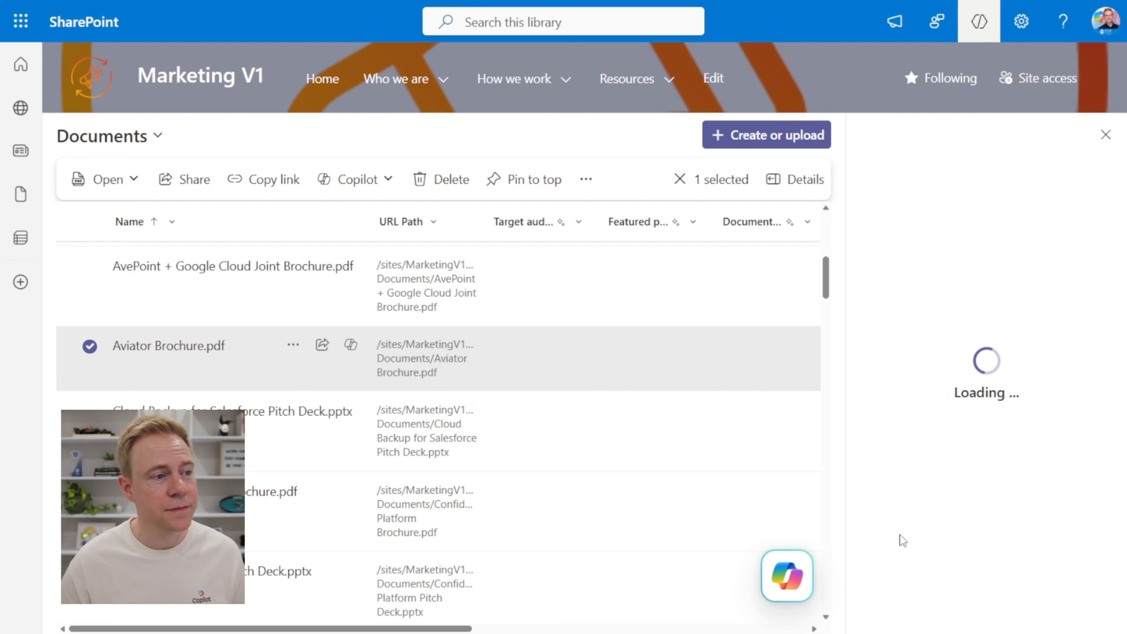
{"action": "type", "text": "execute teh cop"}
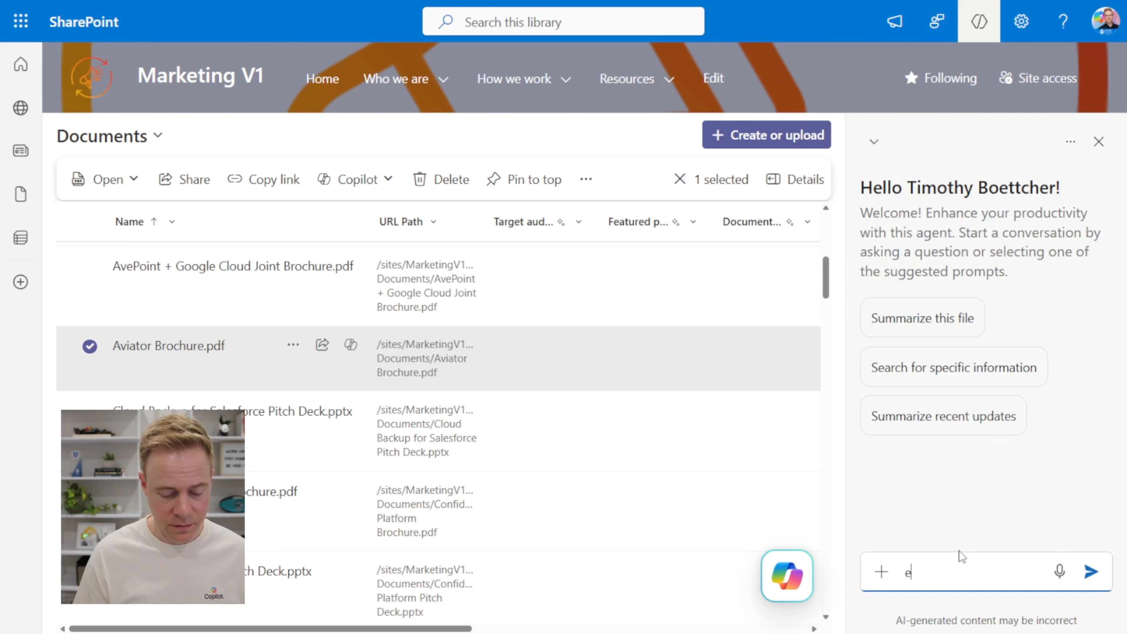
{"action": "key", "text": "BackSpace"}
{"action": "key", "text": "BackSpace"}
{"action": "key", "text": "BackSpace"}
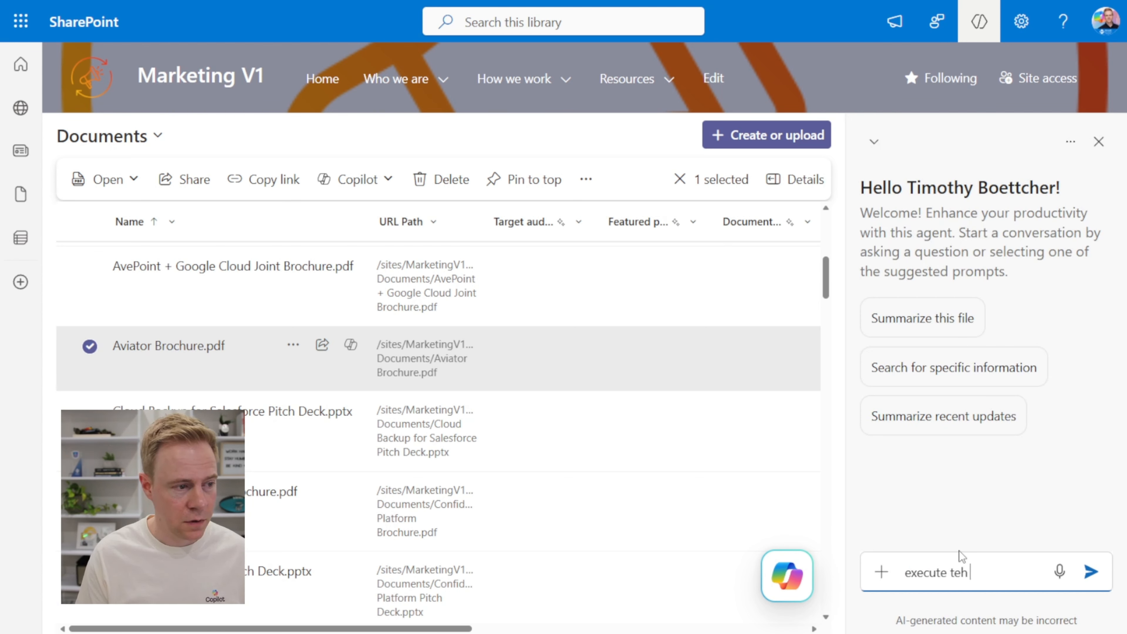
{"action": "type", "text": "copy-editin"}
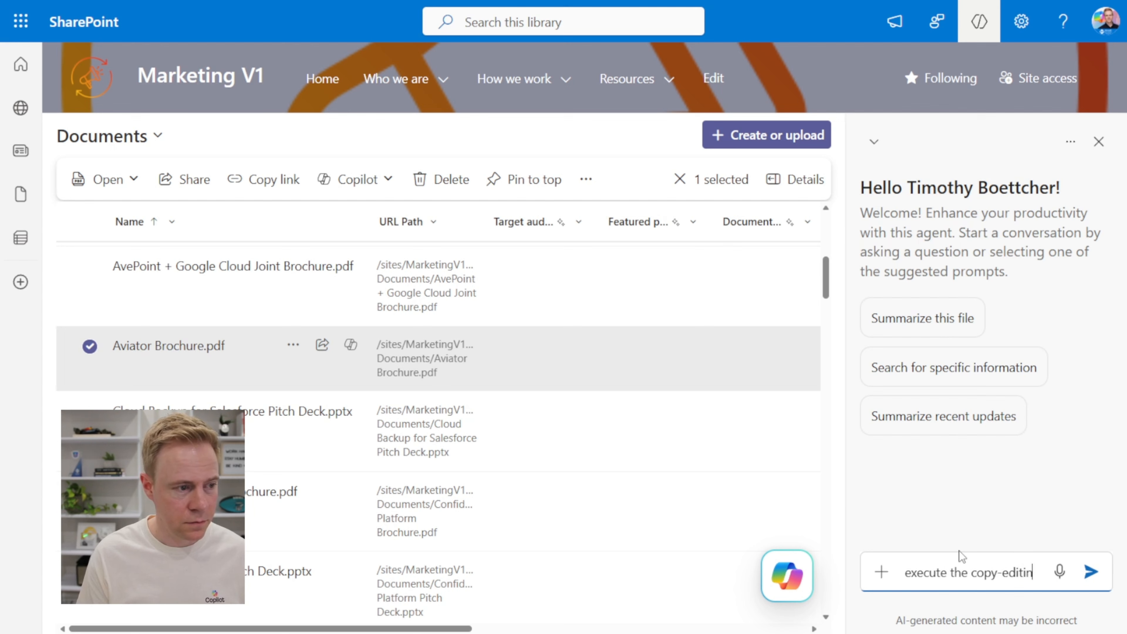
{"action": "type", "text": "g skill against this document"}
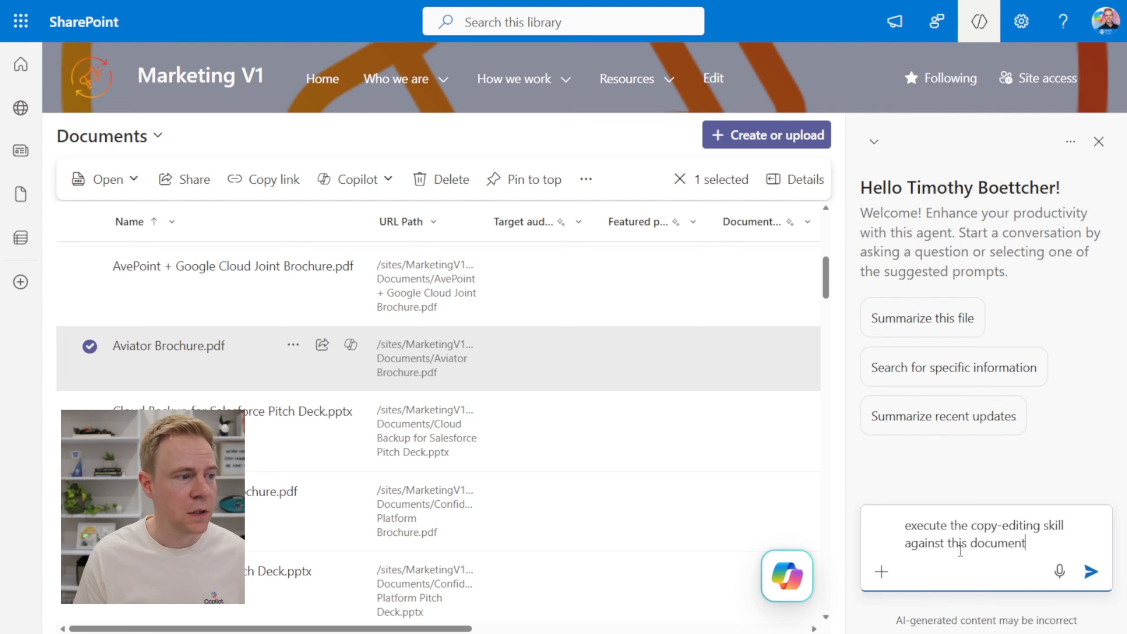
{"action": "key", "text": "Return"}
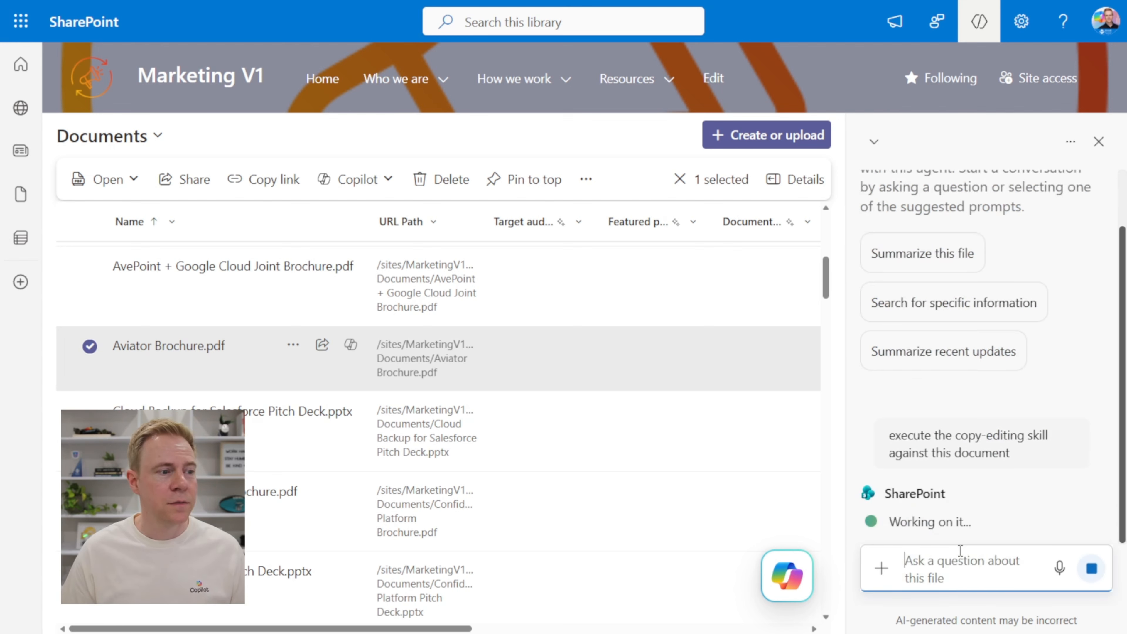